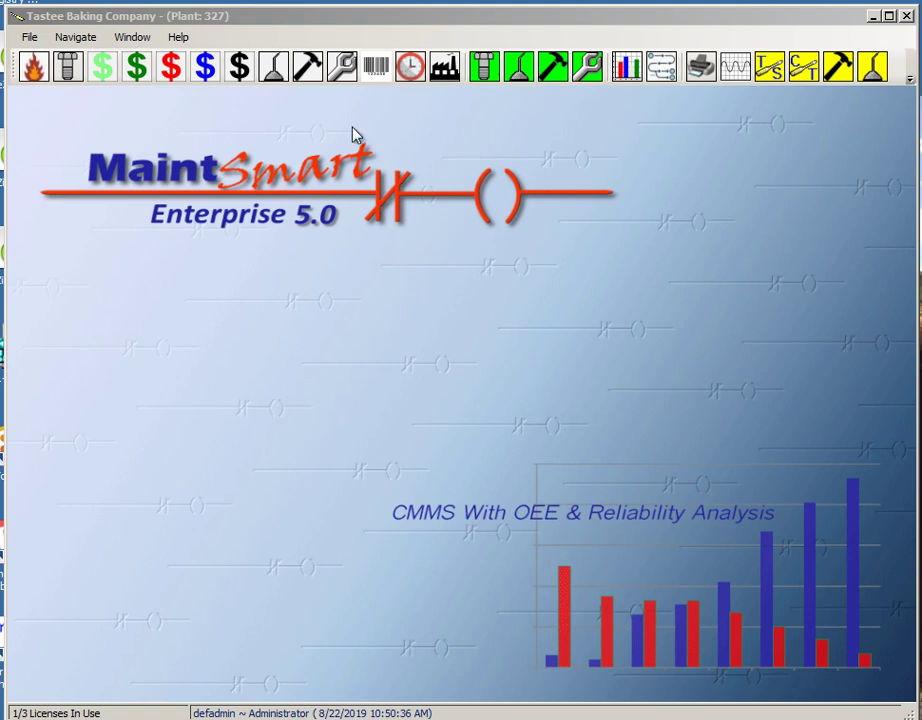
Start a new work order for the Sacramento plant with equipment 90 Degree Roller Bed #1 and task Adjust Diverter
left_click(342, 68)
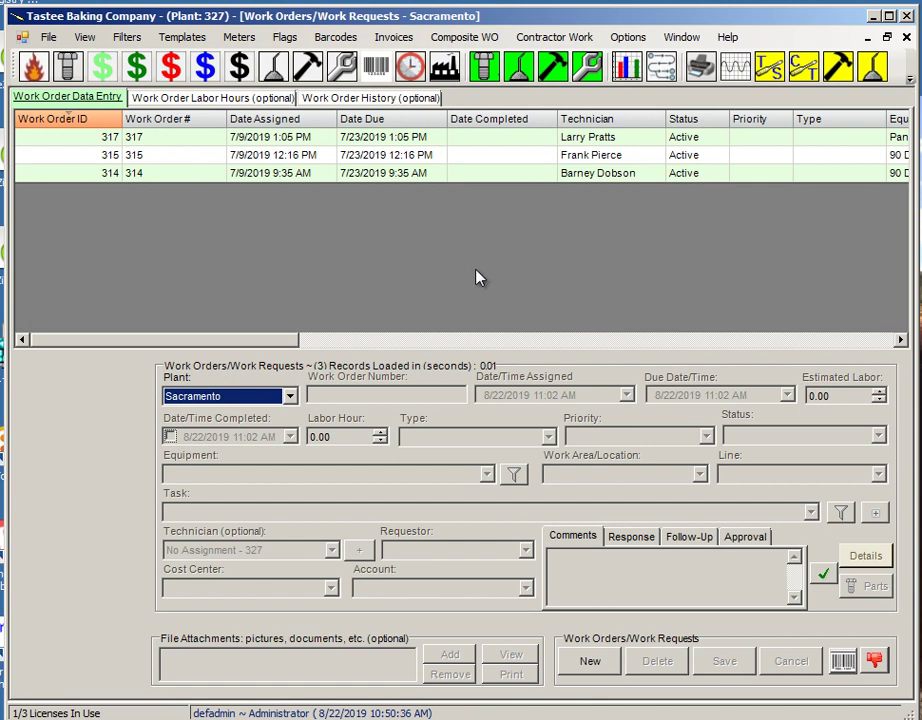
left_click(594, 664)
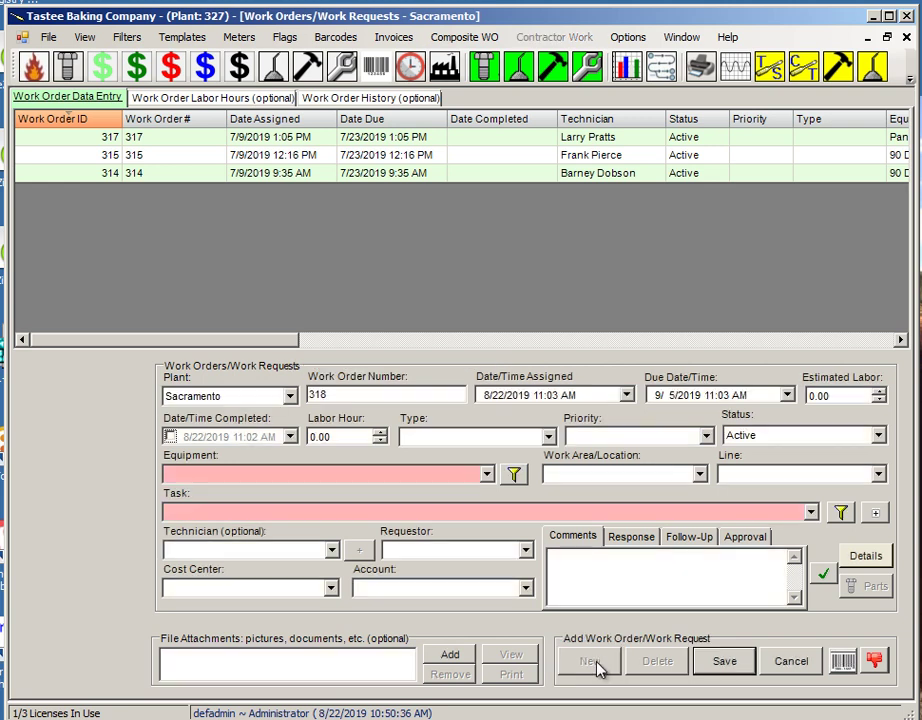
left_click(486, 473)
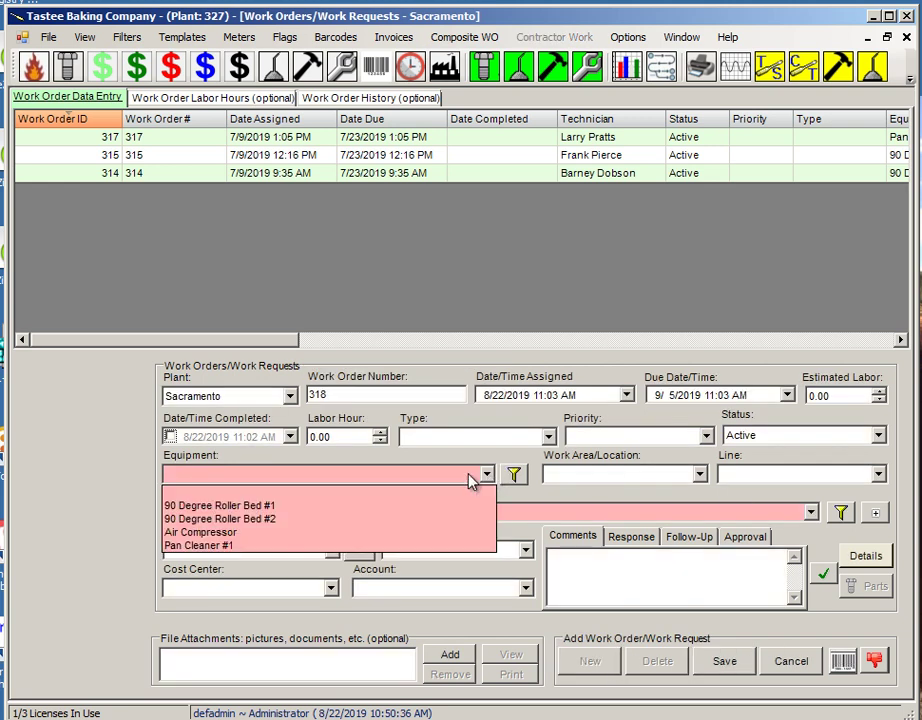
left_click(283, 513)
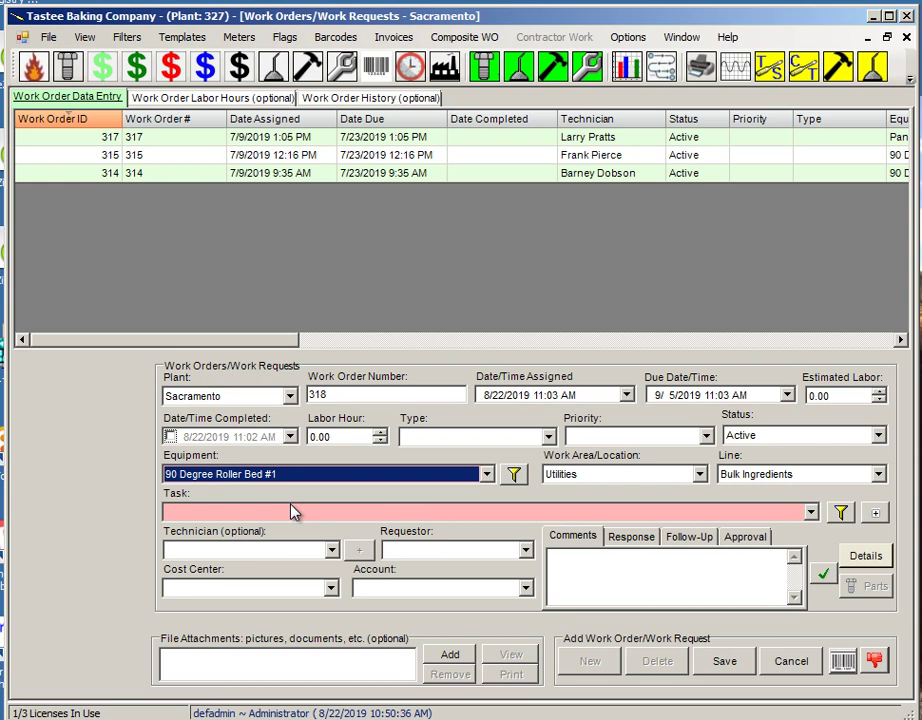
left_click(810, 512)
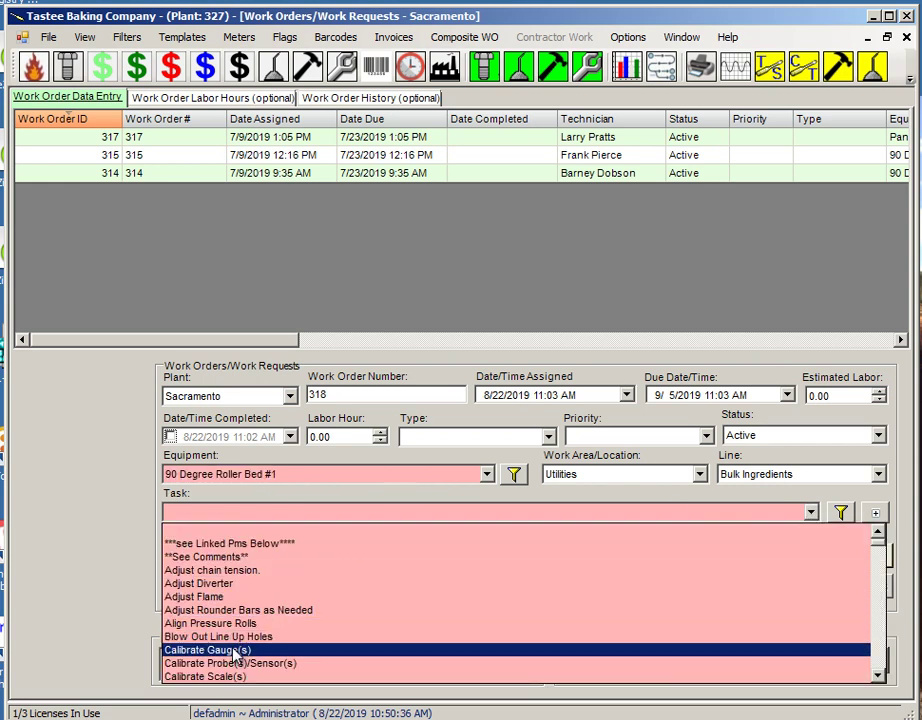
left_click(200, 583)
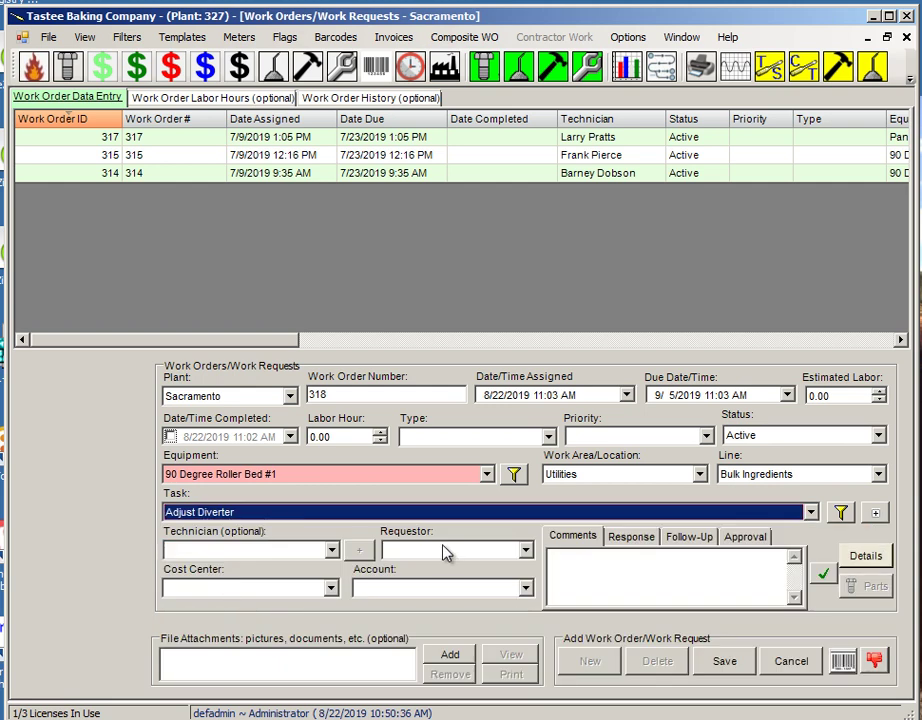
Assign a technician to the new work order, set its priority to Routine and type to Breakdown, and save it
left_click(331, 550)
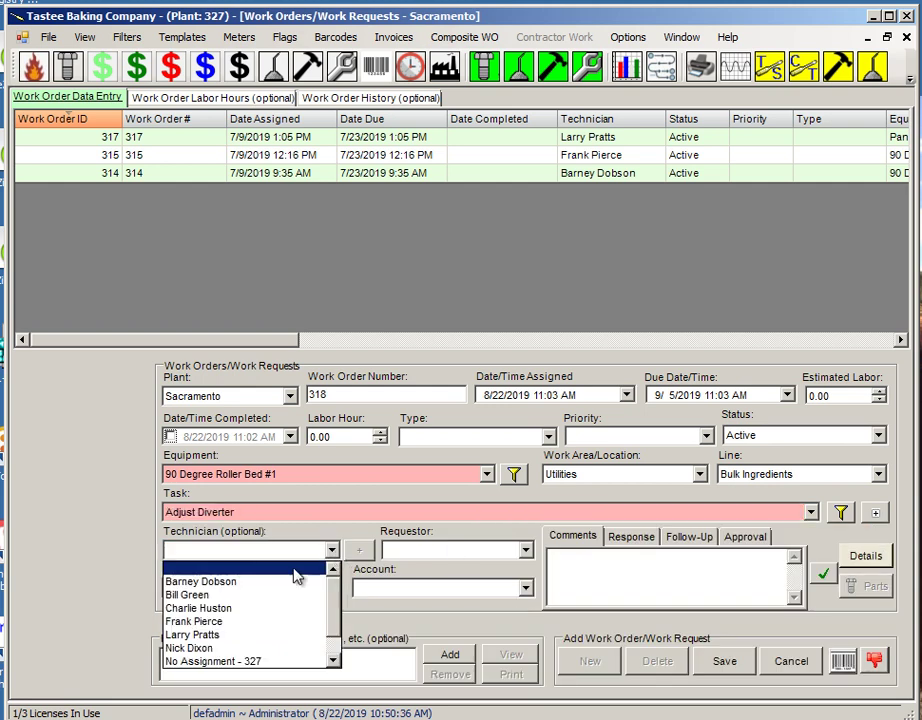
left_click(230, 608)
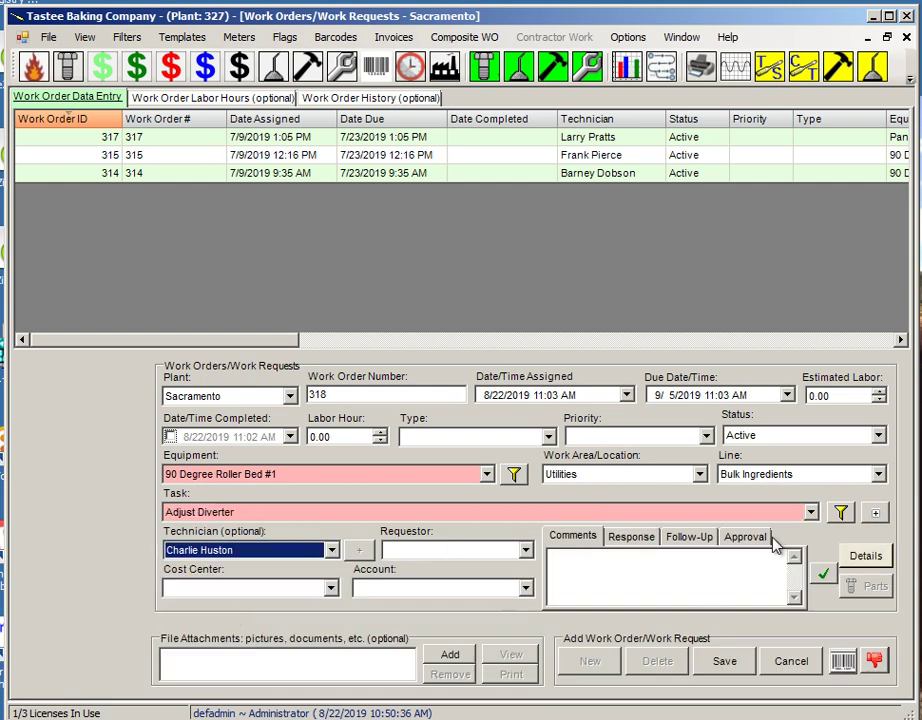
left_click(706, 436)
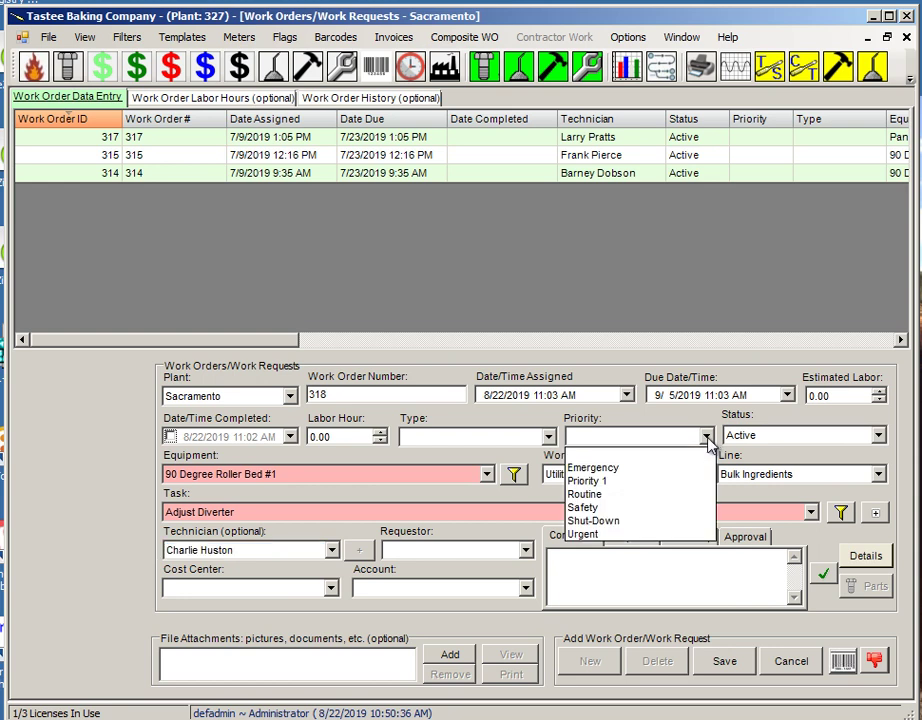
left_click(588, 495)
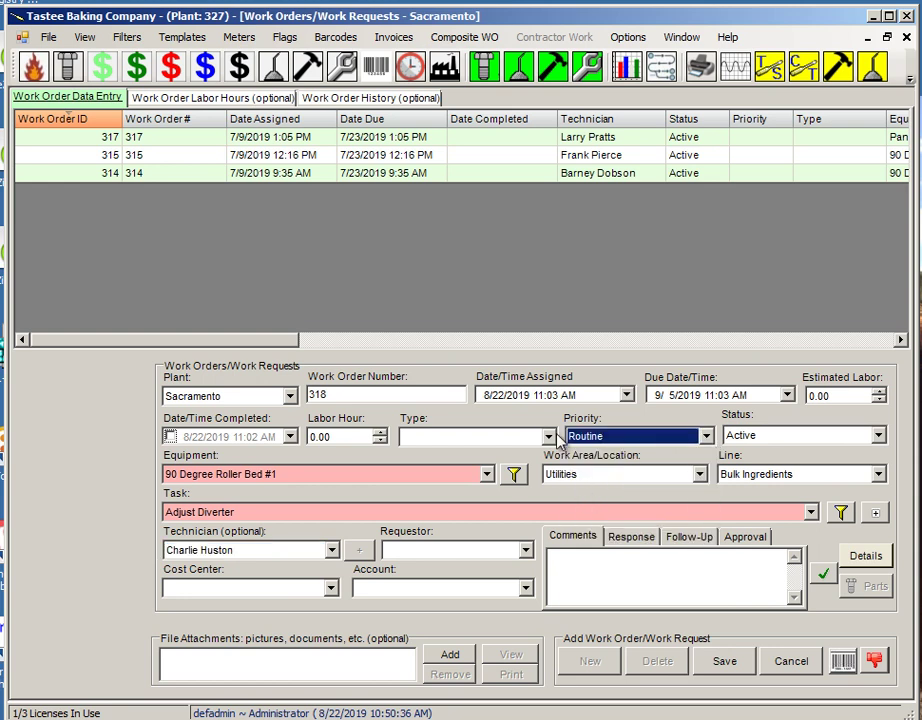
left_click(548, 437)
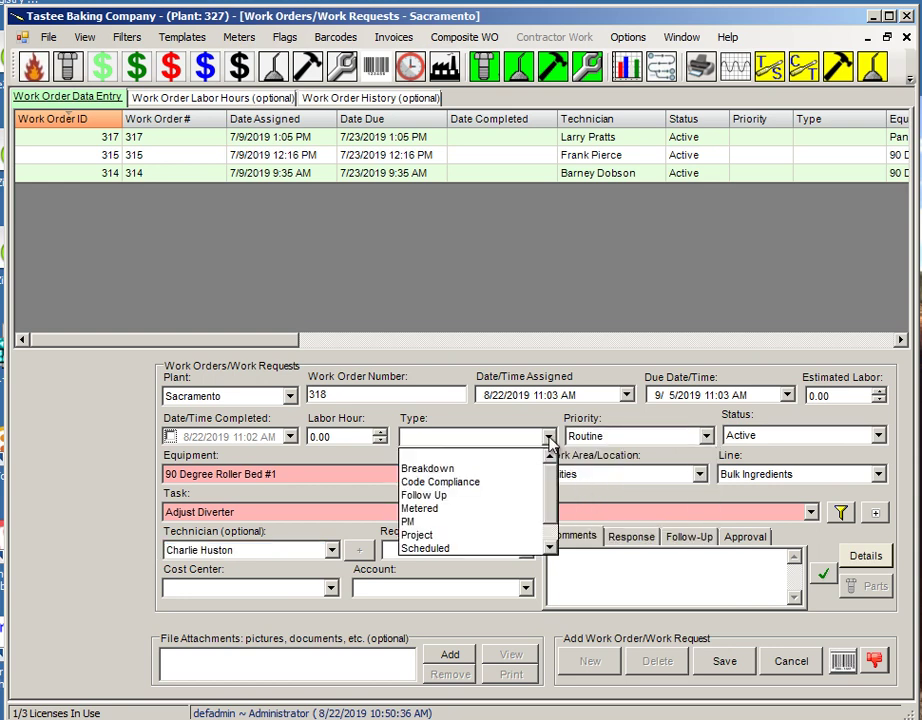
left_click(438, 469)
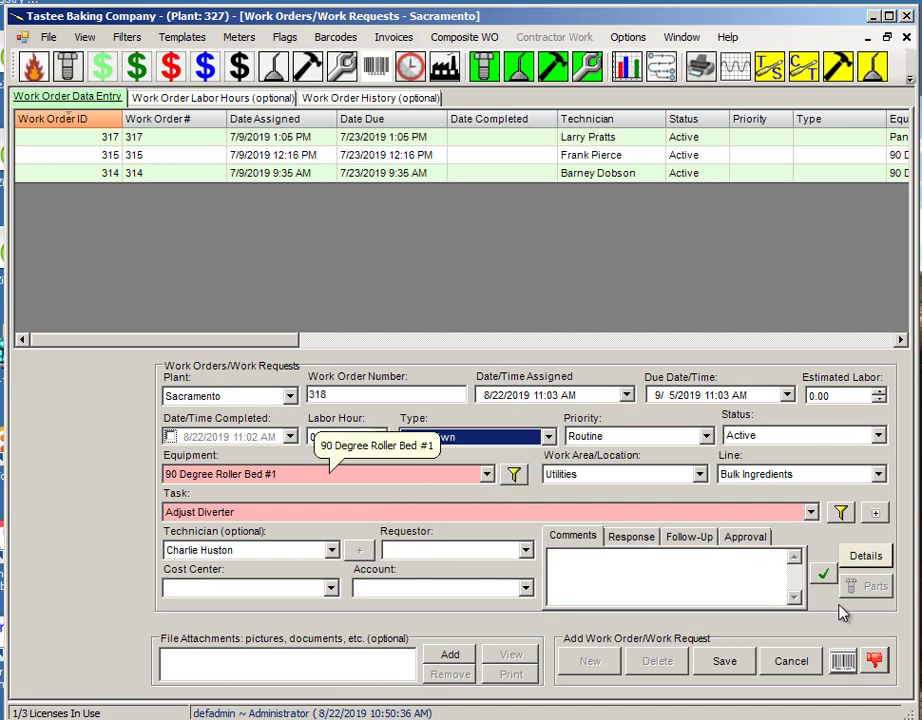
left_click(724, 662)
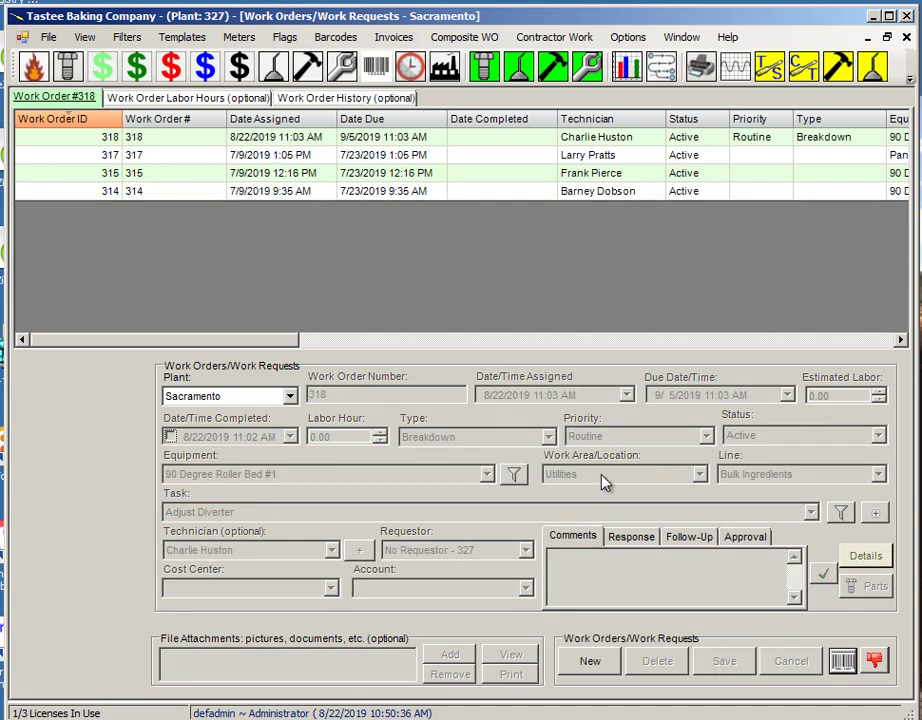
Load oil-chains.rtf from the DCE_Business folder into the details of the newly saved work order
left_click(355, 145)
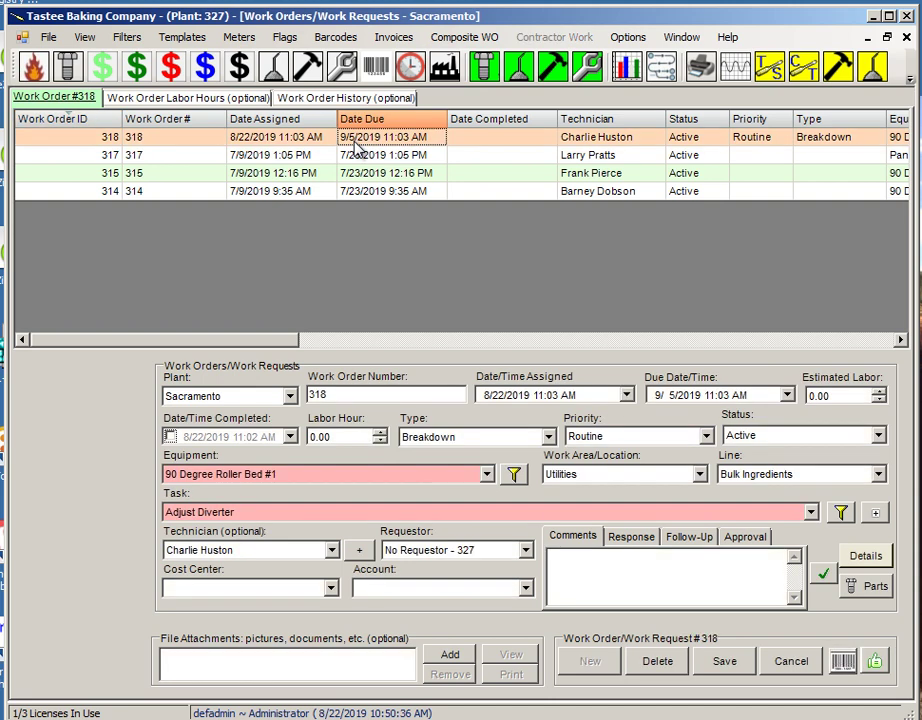
left_click(868, 555)
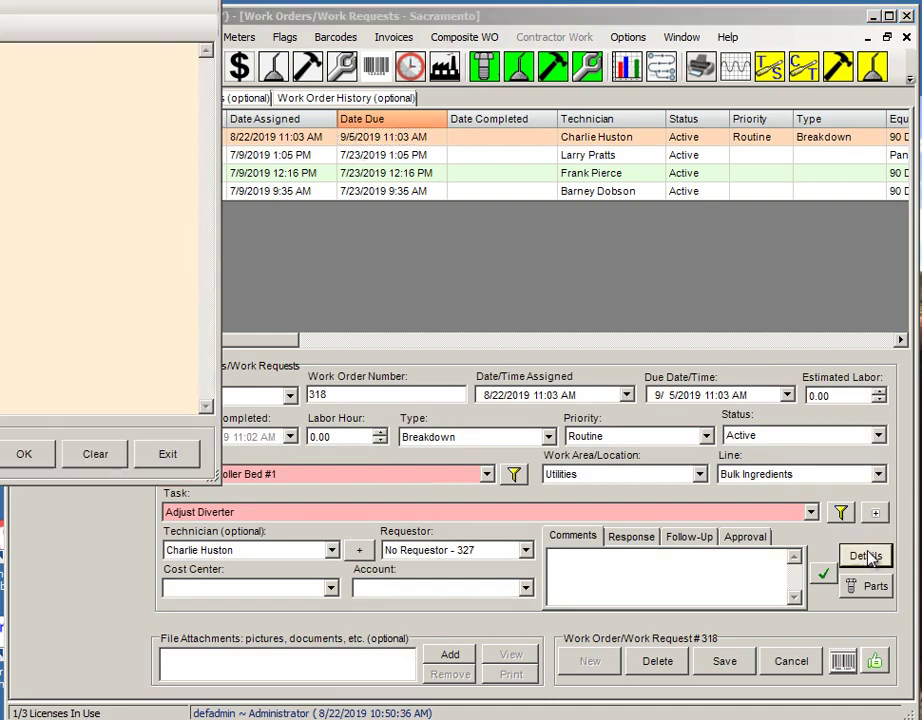
left_click_drag(85, 0, 675, 54)
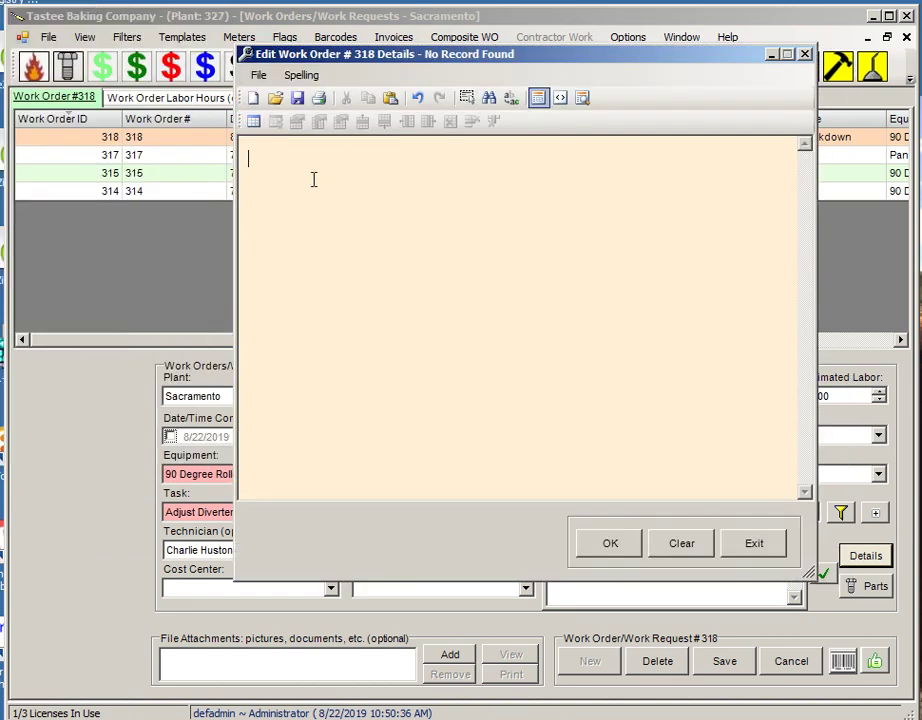
left_click(259, 76)
left_click(287, 98)
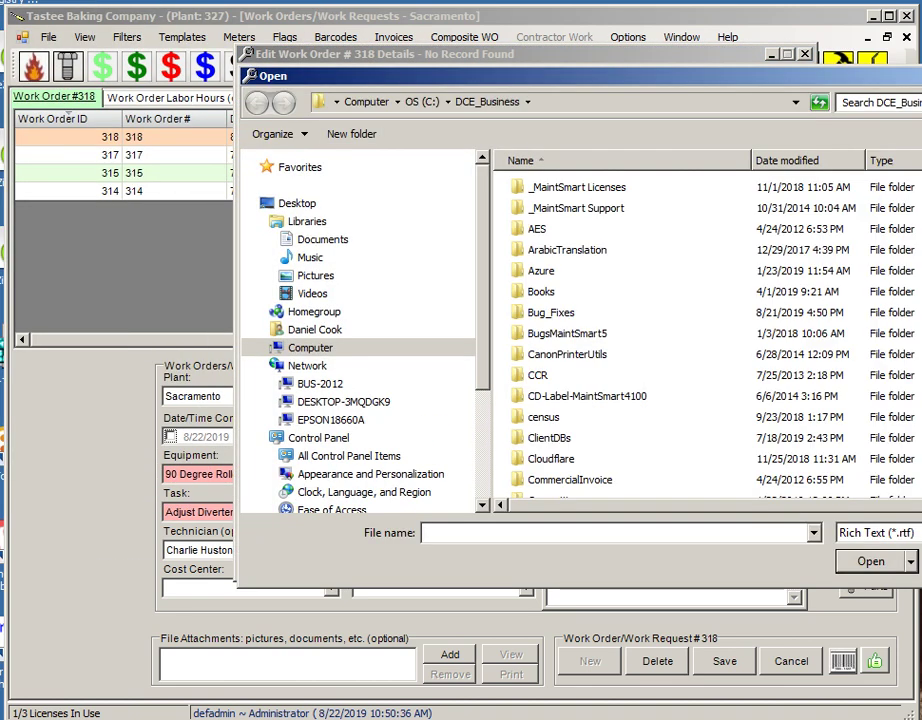
scroll(756, 299, "down", 10)
scroll(690, 330, "down", 10)
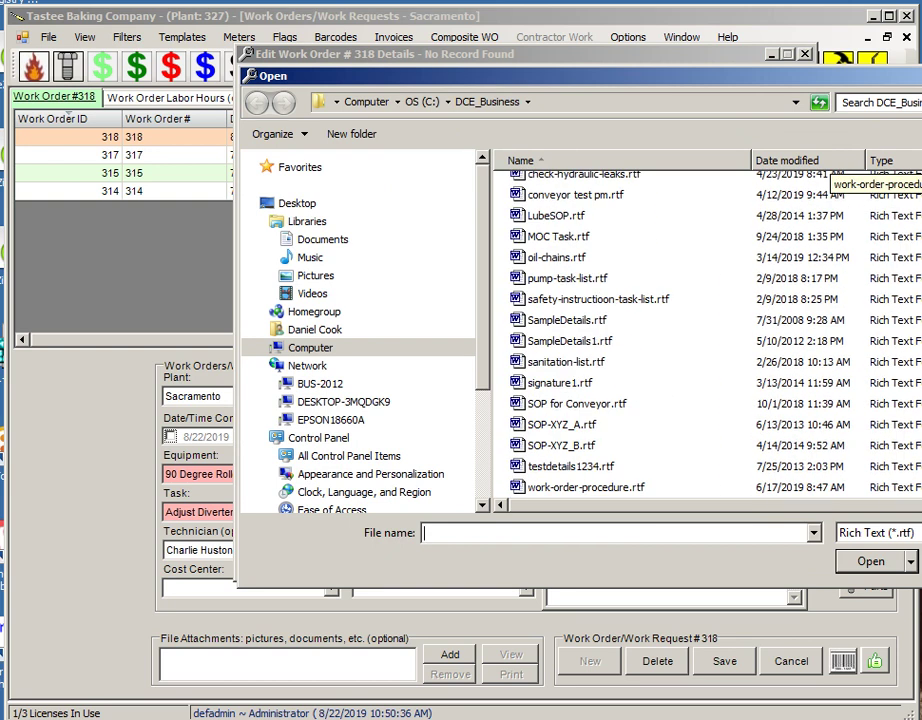
double_click(558, 258)
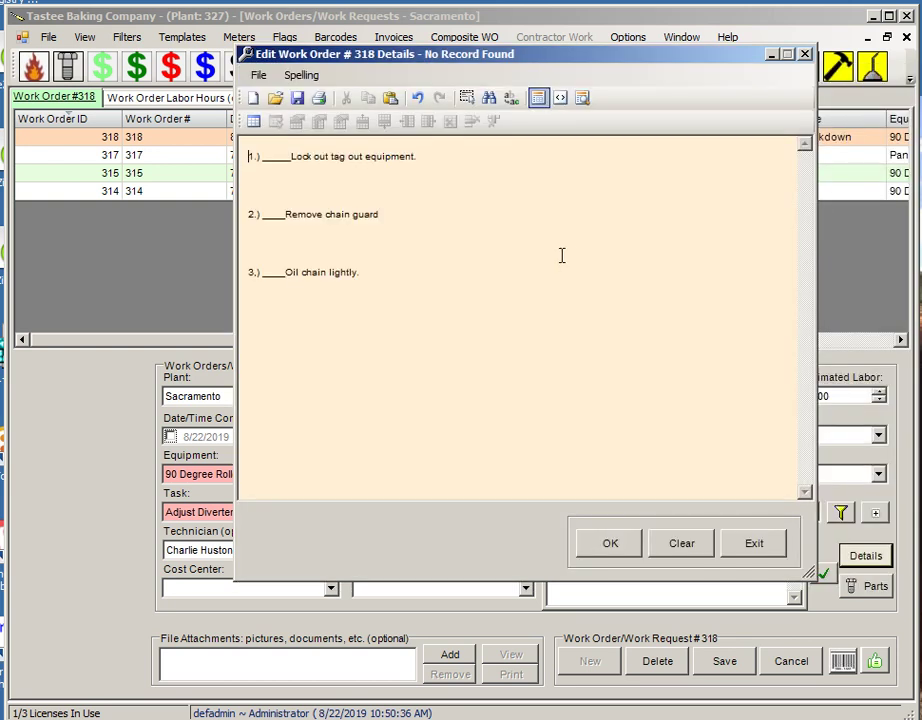
Remove the extra blank lines between the three numbered instructions, align the third one with the others, and accept the details
left_click(263, 180)
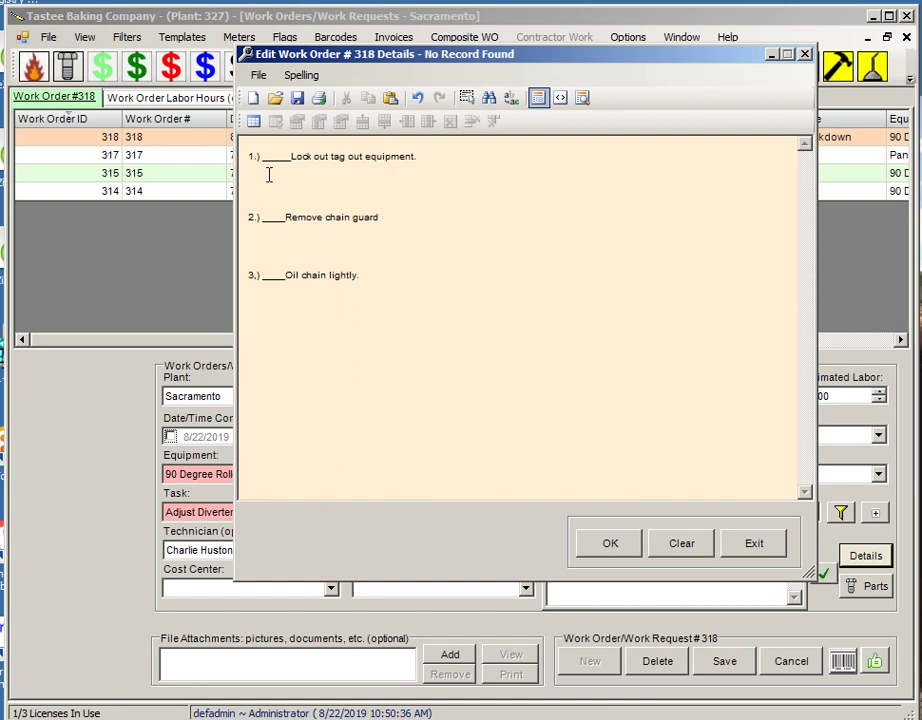
key("Delete")
left_click(269, 186)
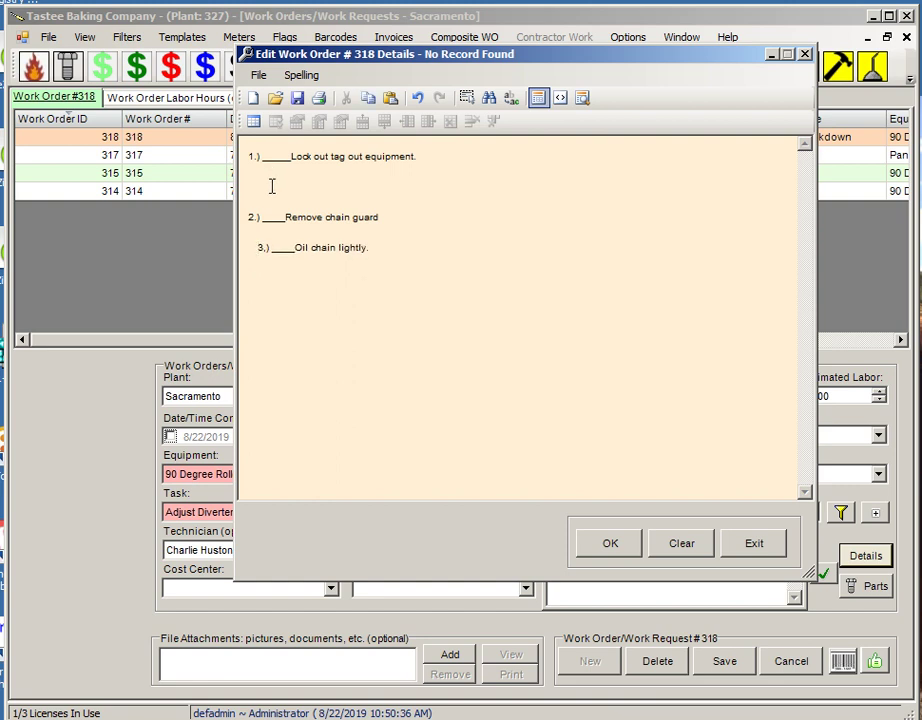
key("Delete")
left_click(260, 216)
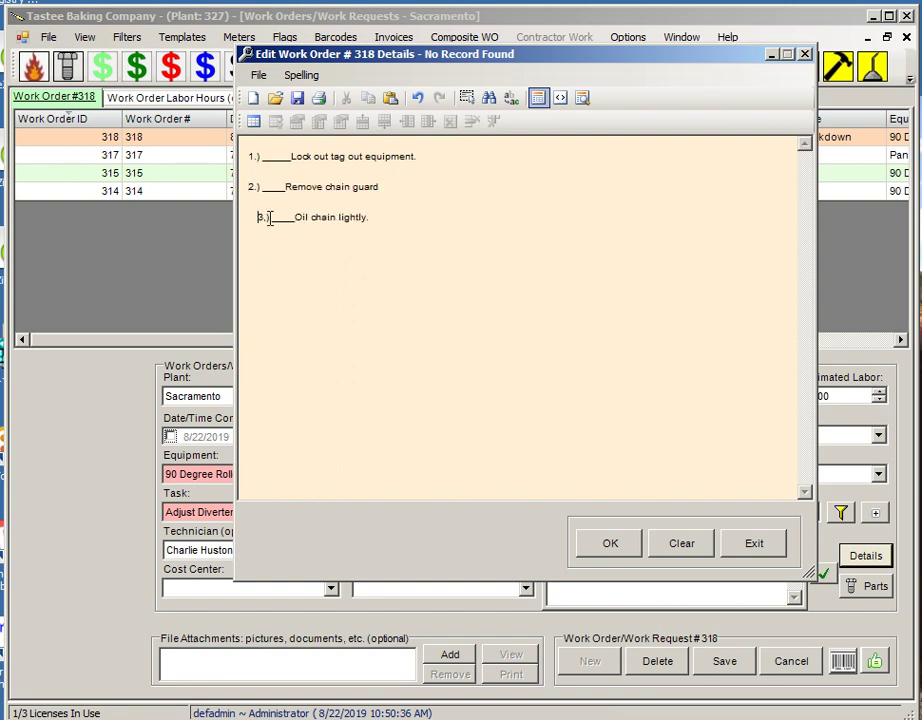
key("BackSpace")
left_click(628, 545)
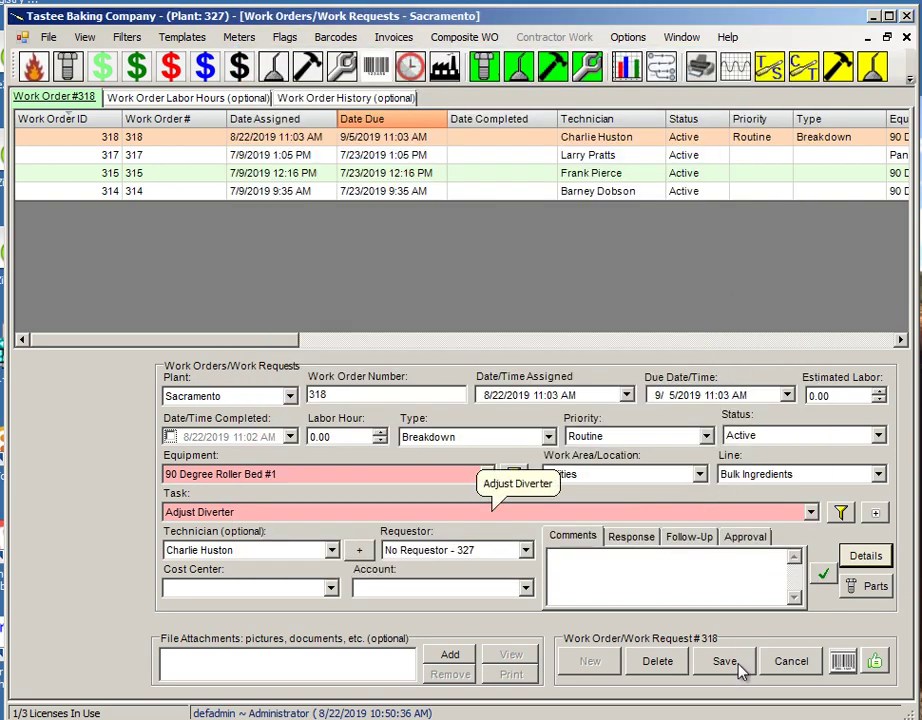
Attach SOP for Conveyor.rtf from the DCE_Business folder to the work order and save it
left_click(450, 656)
left_click_drag(792, 128, 787, 433)
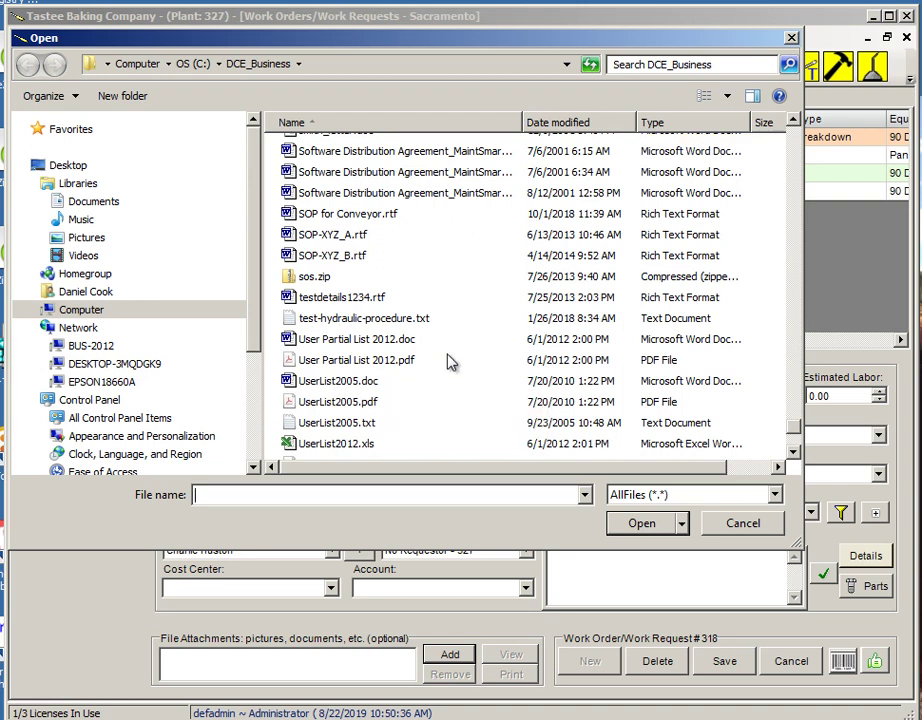
double_click(335, 214)
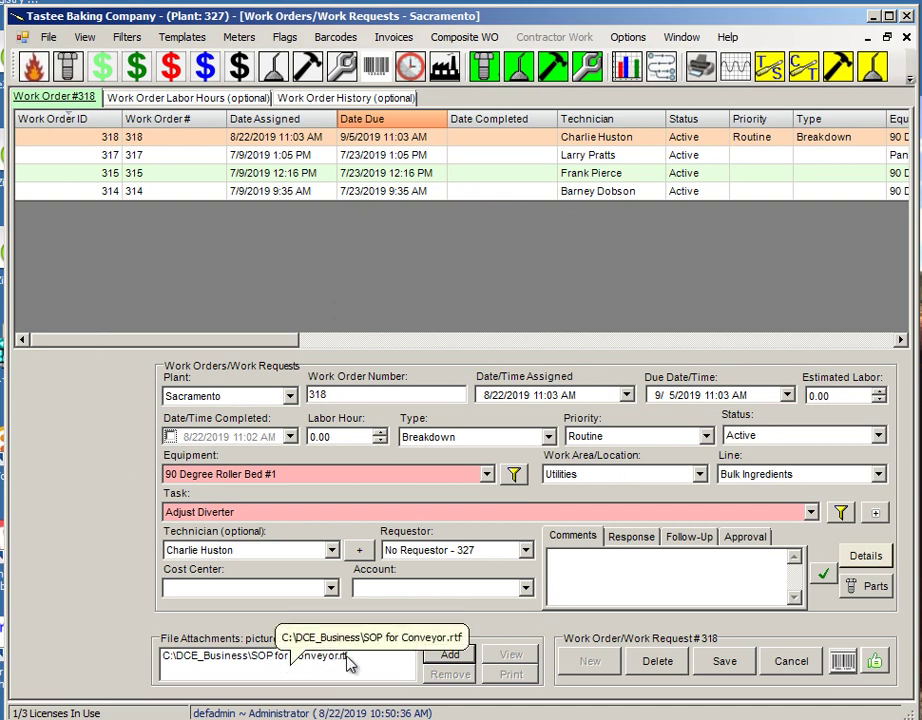
left_click(724, 662)
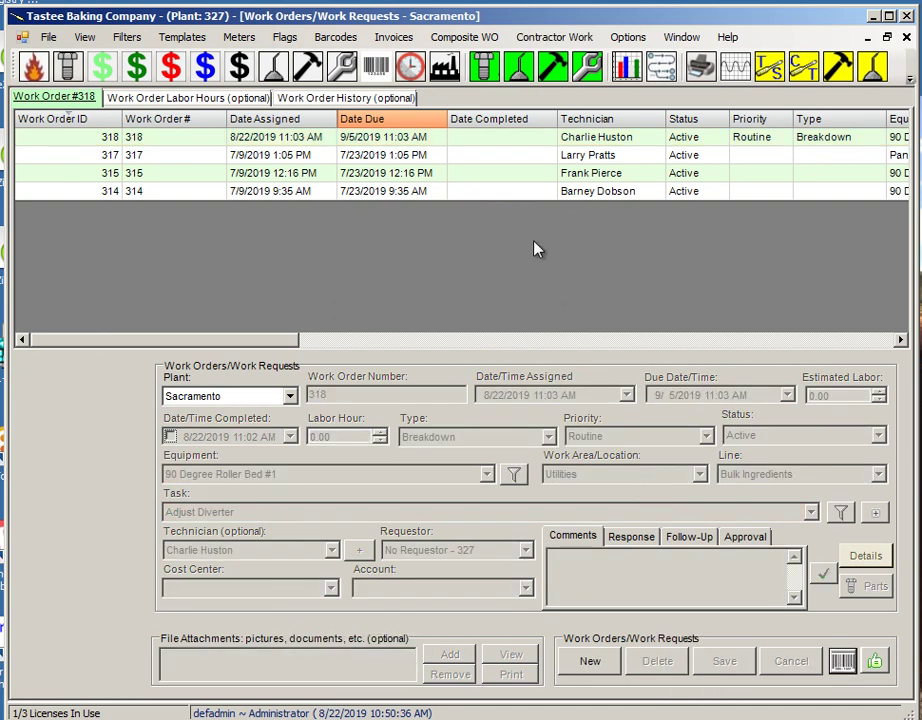
Reopen the 90 Degree Roller Bed #1 work order, change its type to PM, and save it
left_click(514, 138)
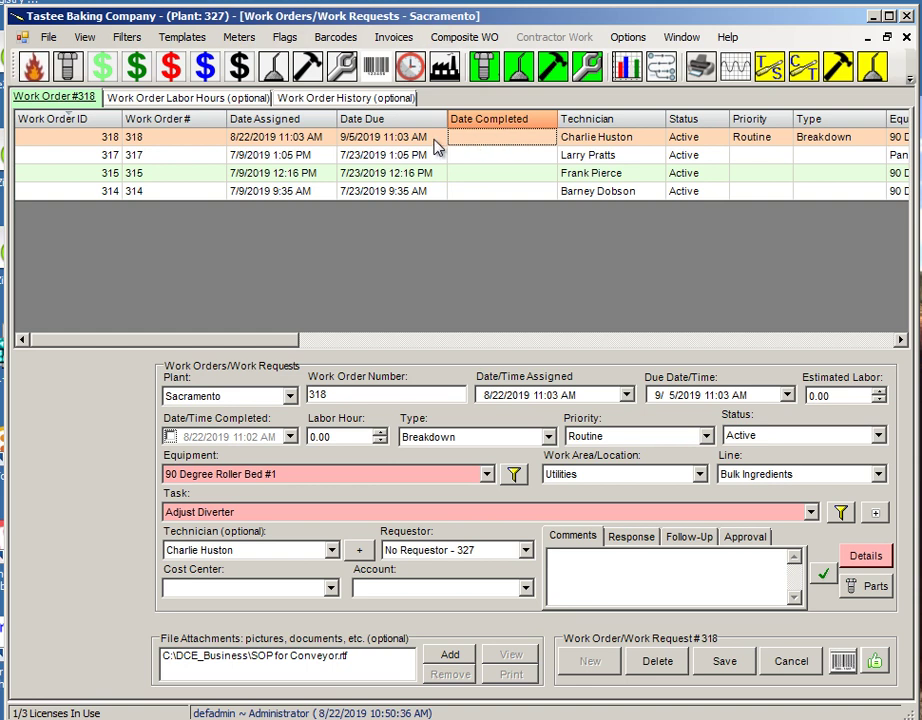
left_click(900, 340)
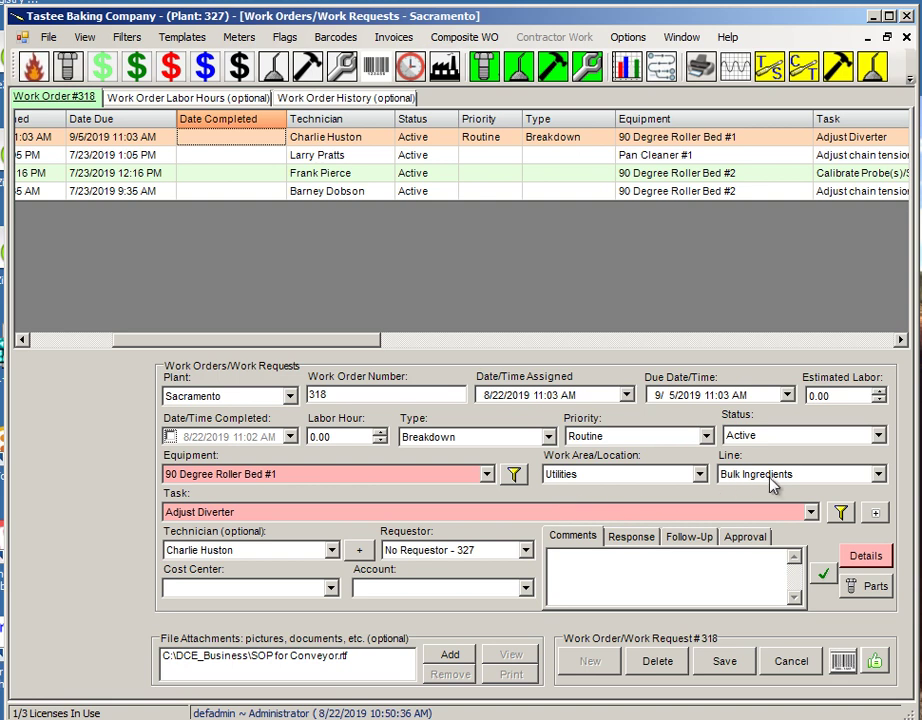
left_click(548, 438)
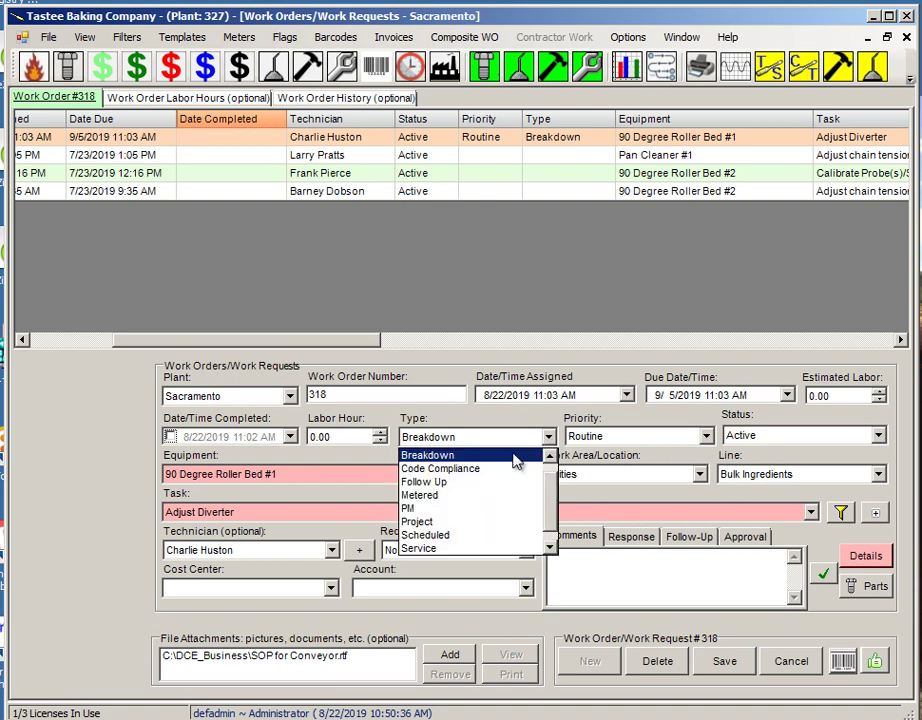
left_click(440, 508)
left_click(726, 662)
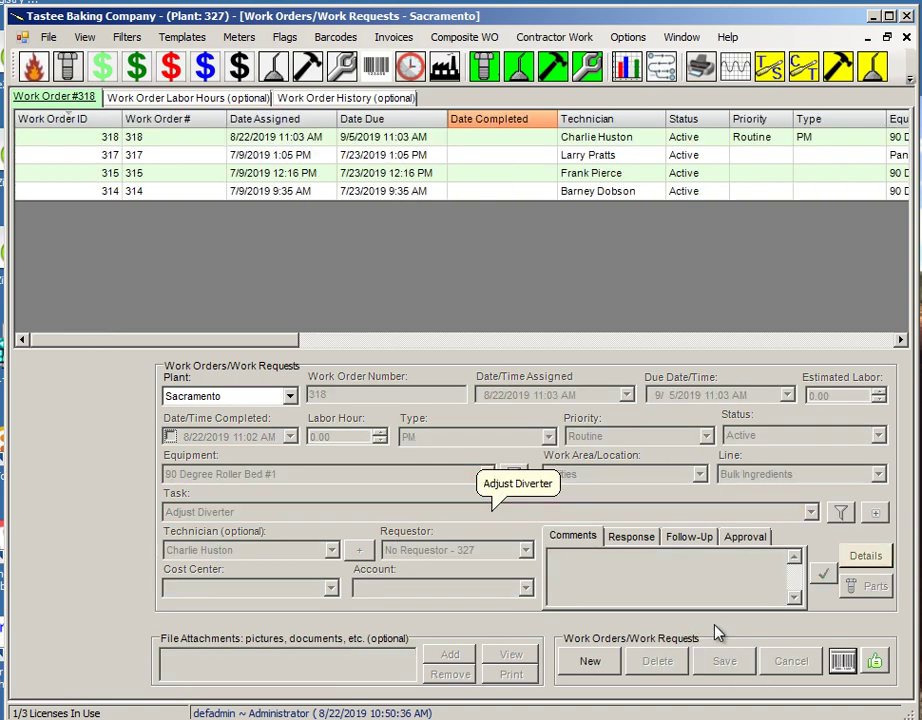
Duplicate the PM work order for 90 Degree Roller Bed #1 with the Adjust Diverter task
left_click(741, 342)
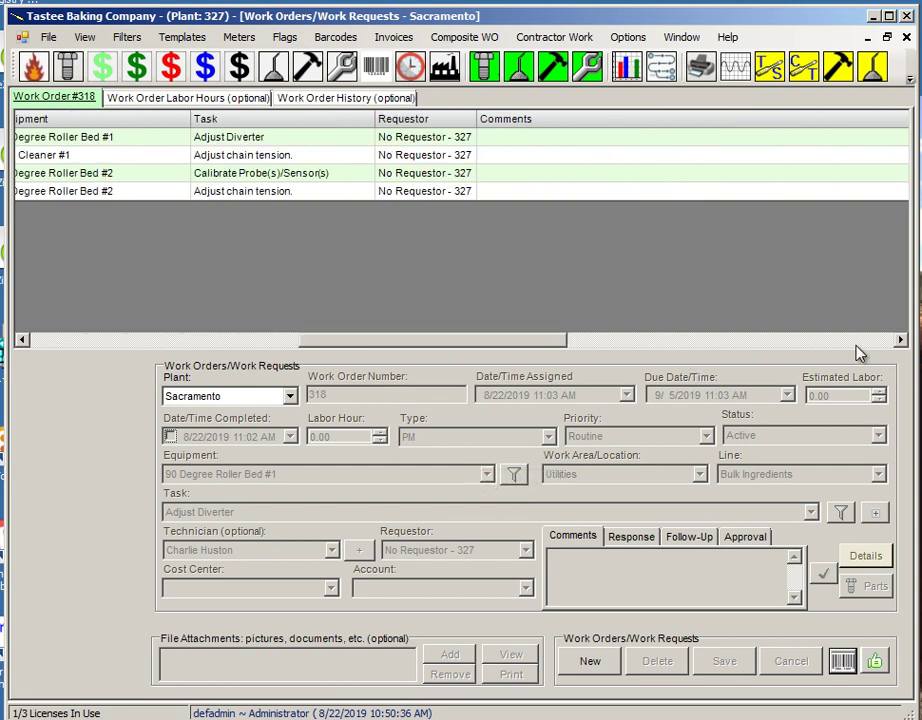
left_click_drag(430, 342, 393, 338)
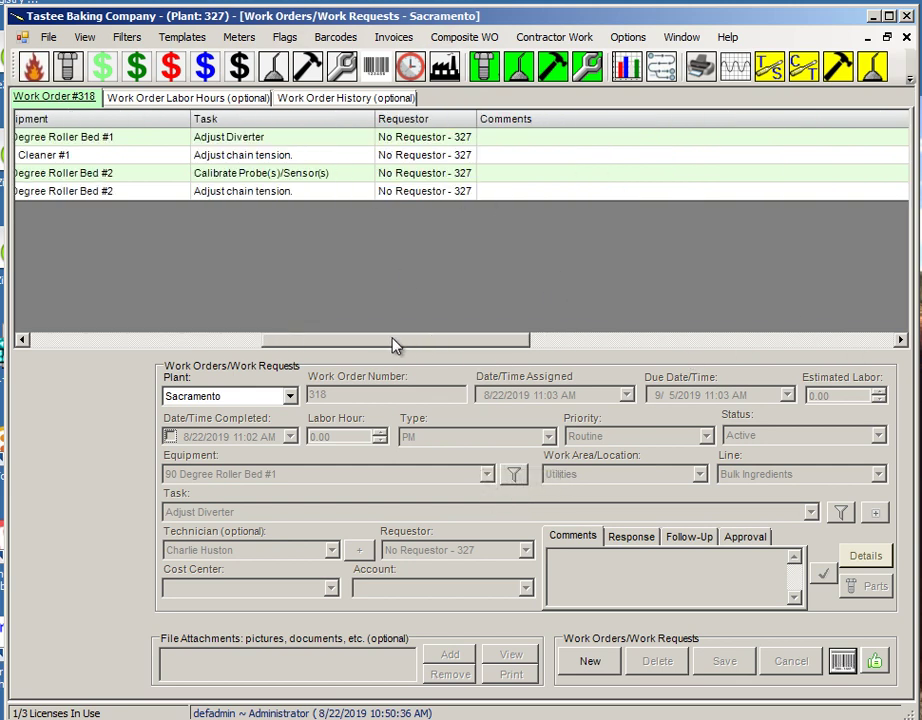
left_click(228, 141)
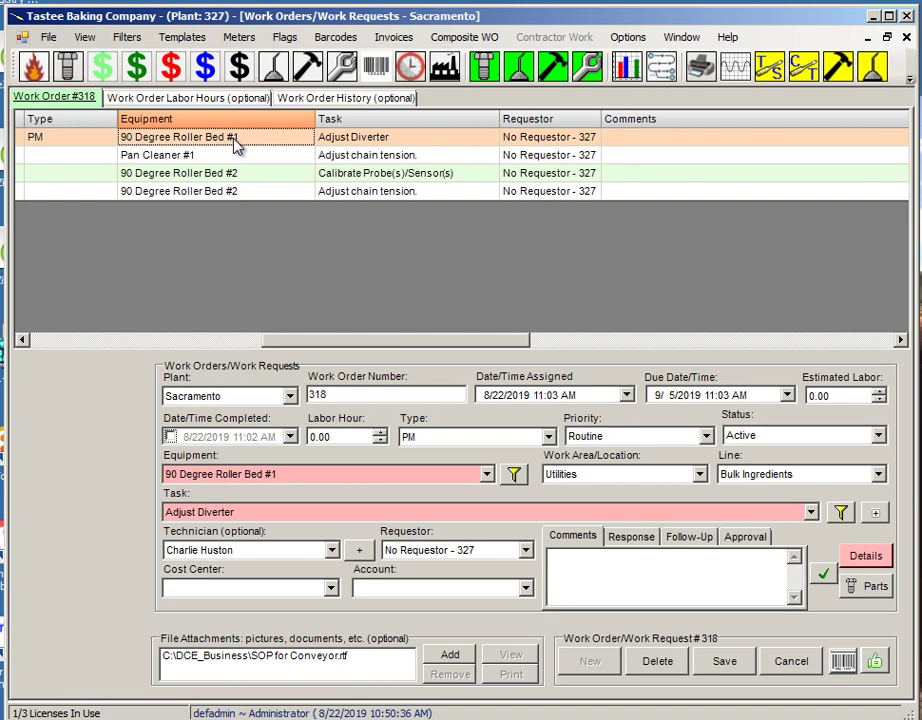
right_click(238, 145)
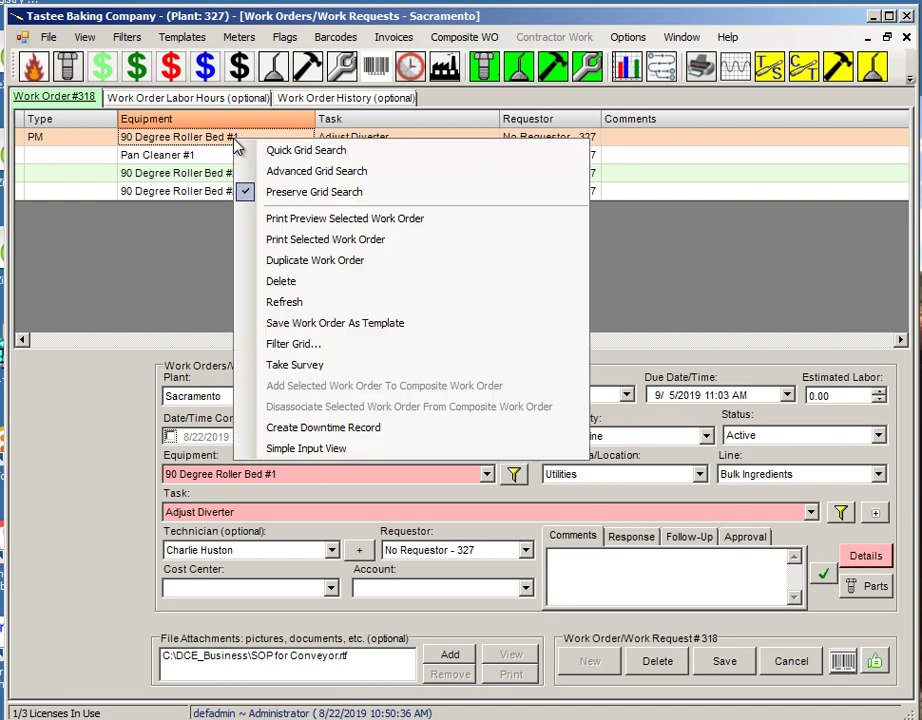
left_click(314, 262)
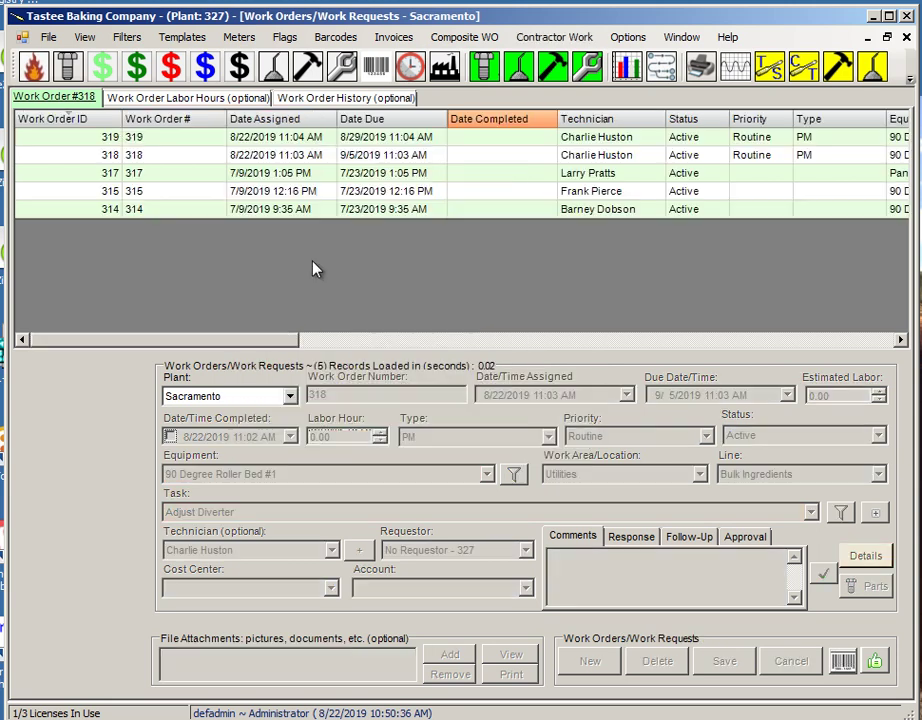
Change the equipment on duplicated work order 319 to 90 Degree Roller Bed #2 and save it
left_click(900, 340)
left_click(900, 340)
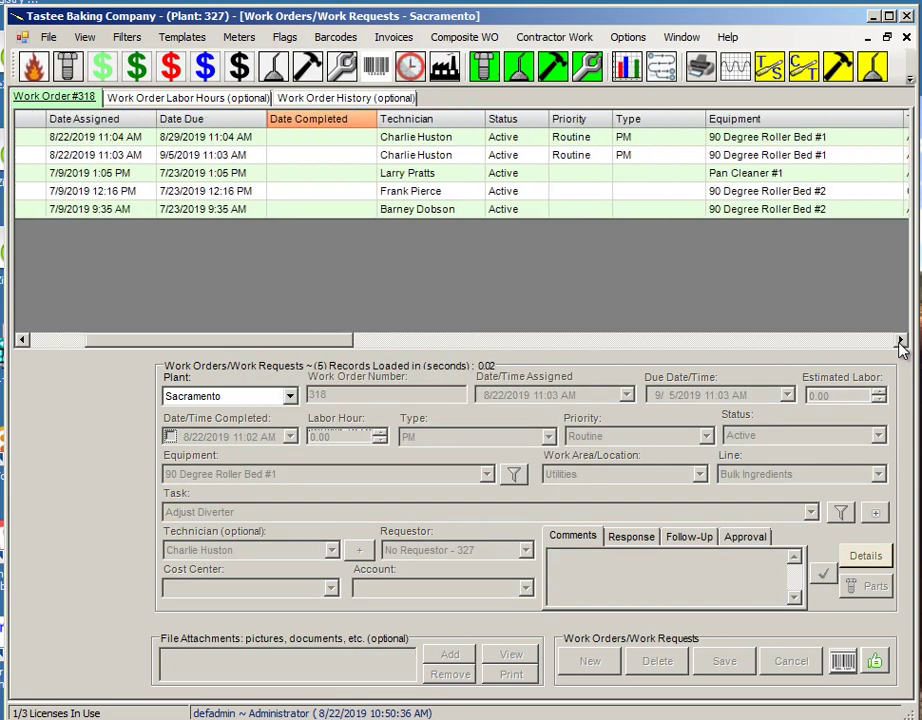
left_click(771, 143)
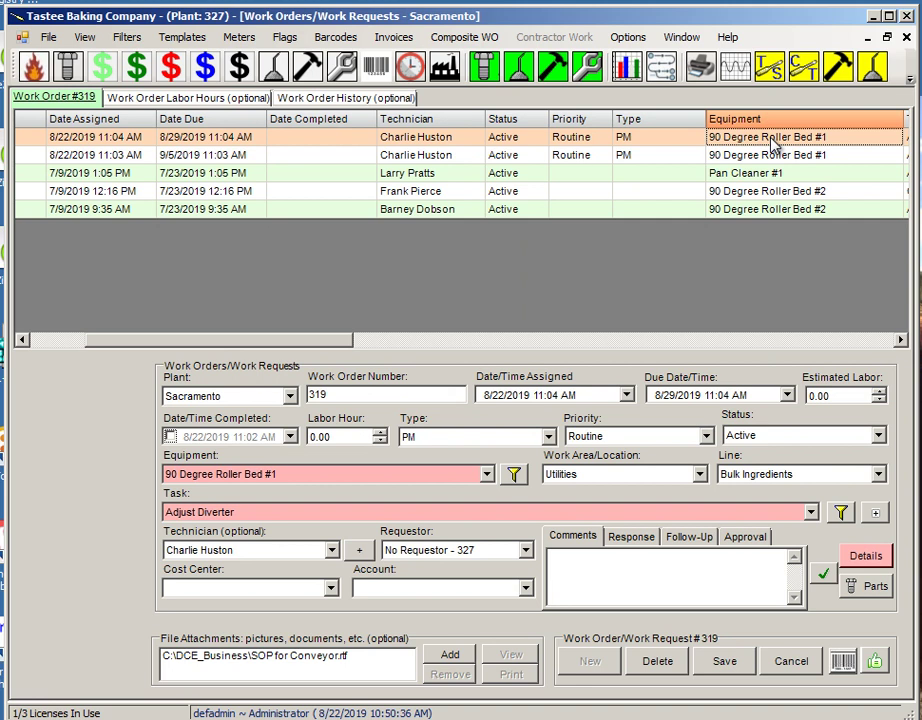
left_click(487, 474)
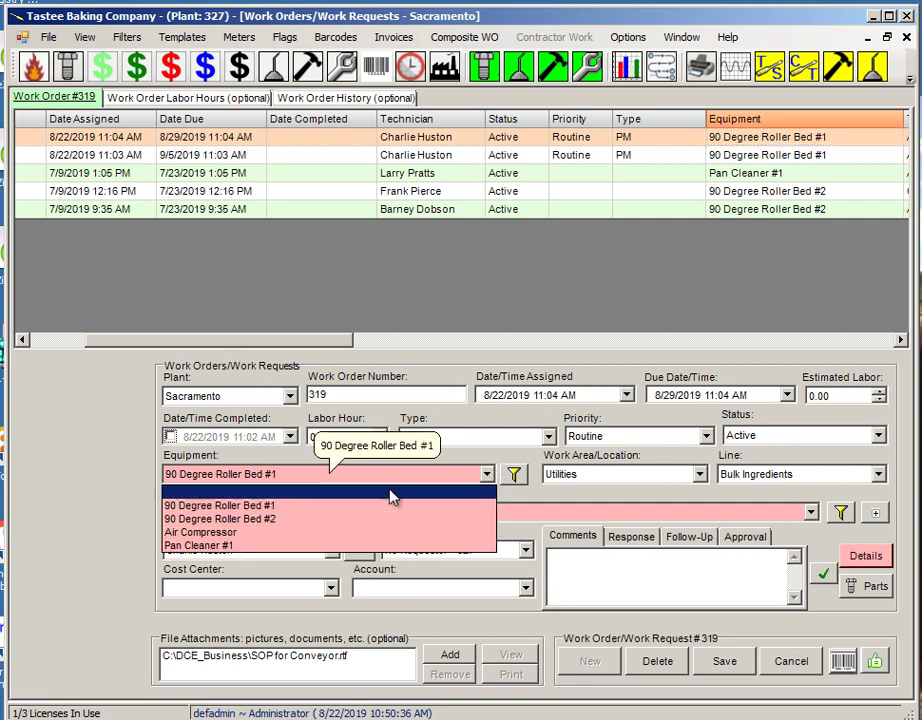
left_click(287, 526)
left_click(724, 661)
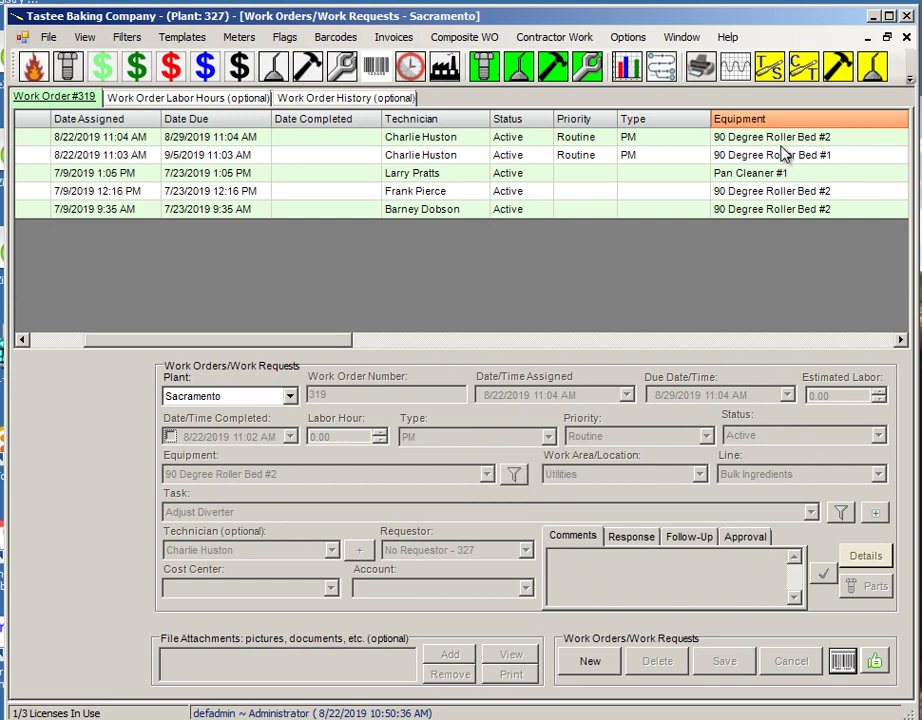
left_click_drag(274, 346, 220, 347)
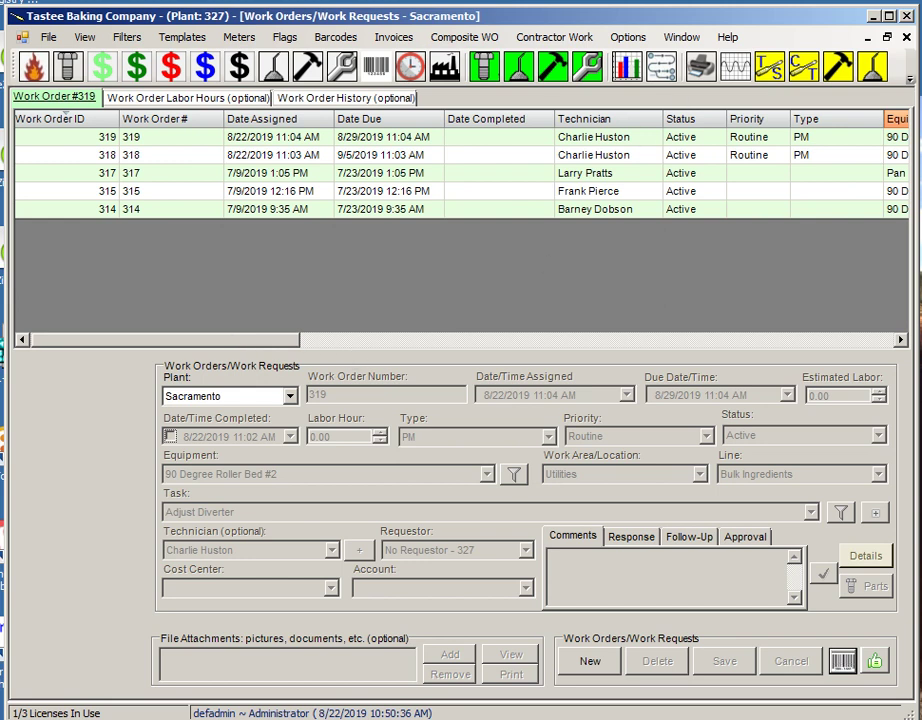
Close the work orders and start a new equipment down time record for 90 Degree Roller Bed #1
left_click(906, 39)
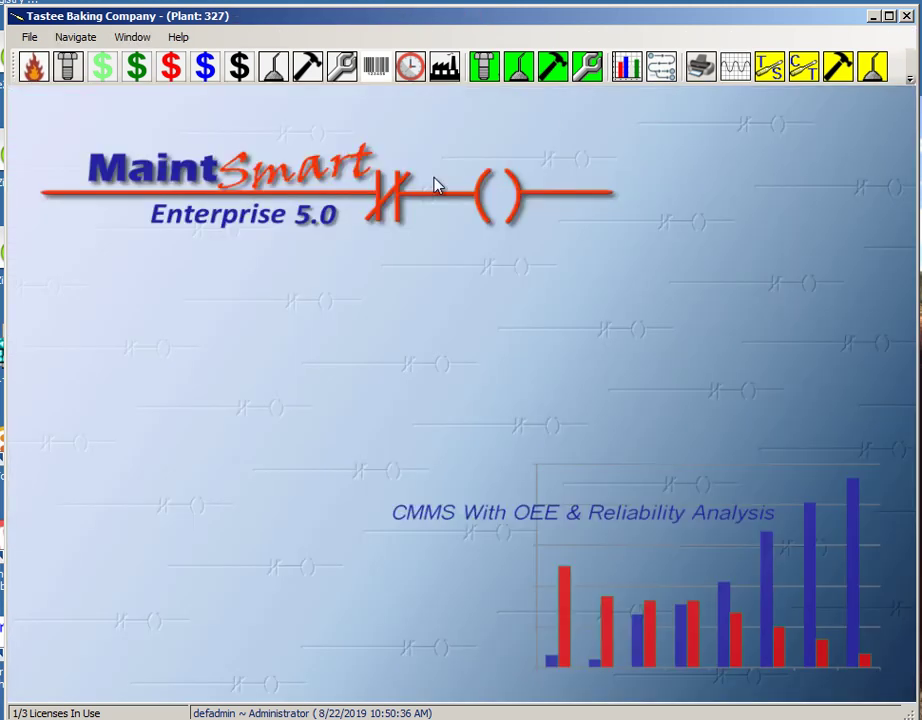
left_click(309, 70)
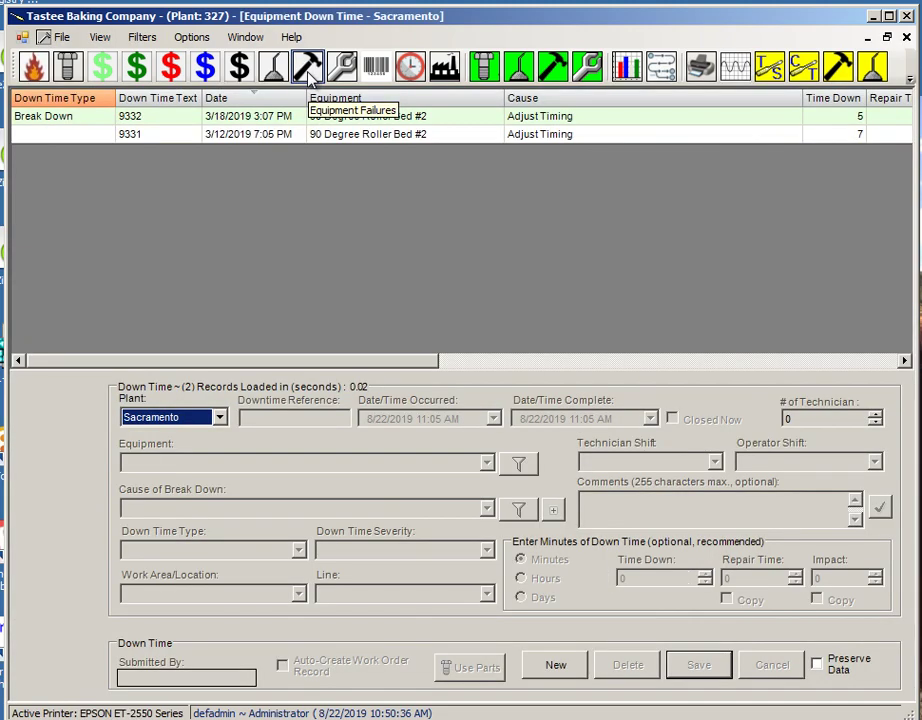
left_click(559, 675)
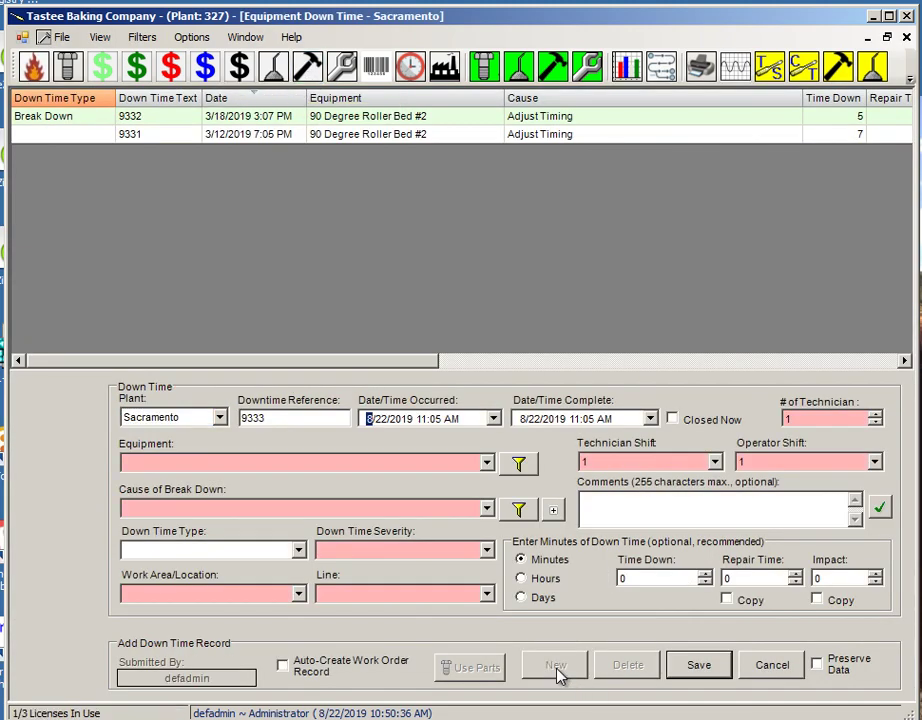
left_click(486, 463)
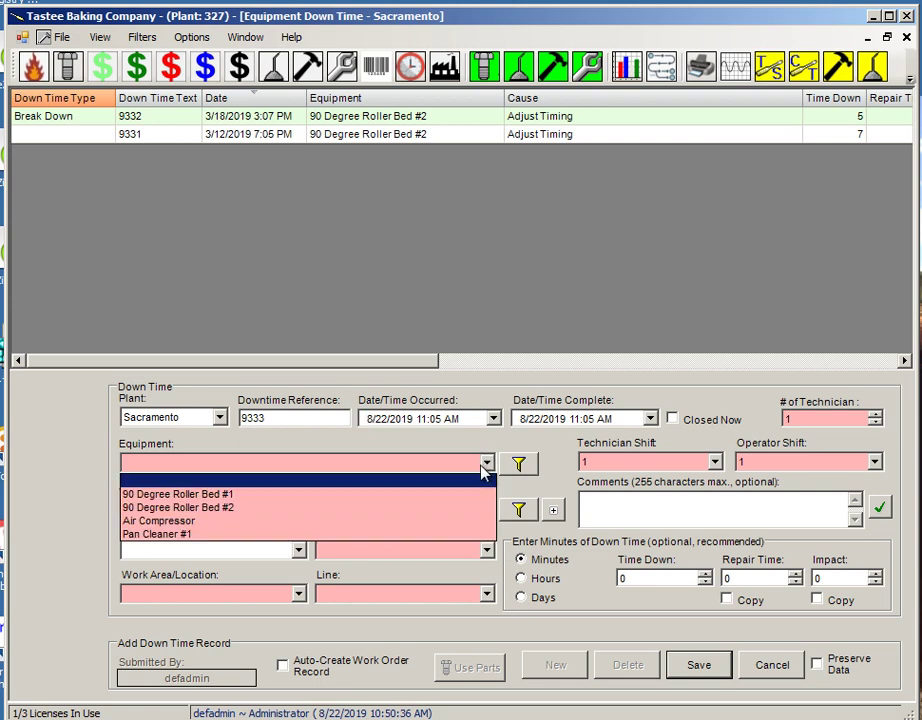
left_click(248, 495)
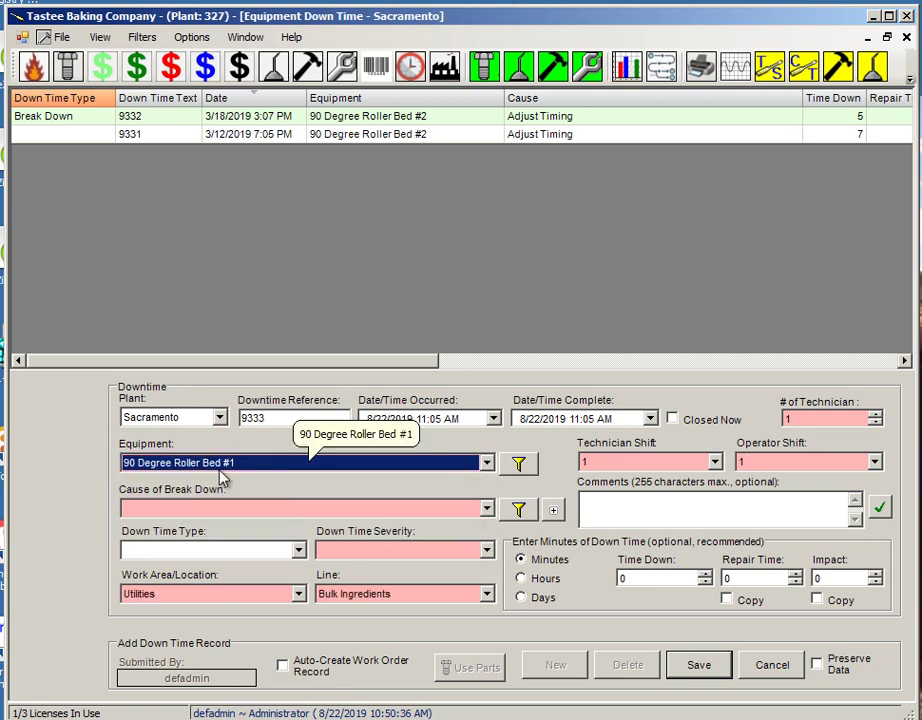
Filter the breakdown causes to Mechanical and choose Actuator Failed/Broken as the cause
left_click(518, 510)
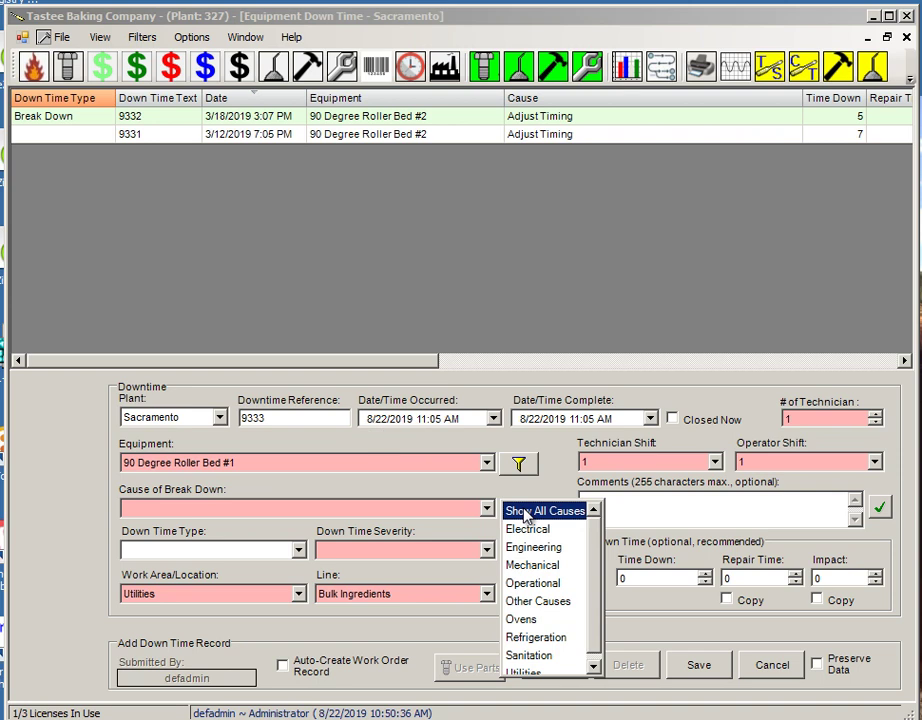
left_click(547, 566)
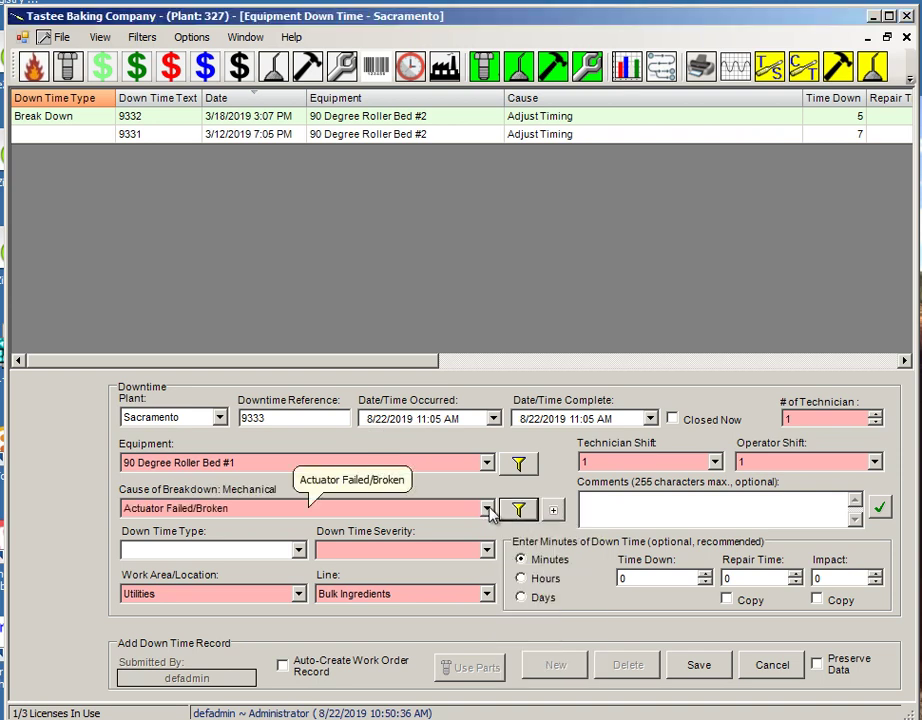
left_click(488, 510)
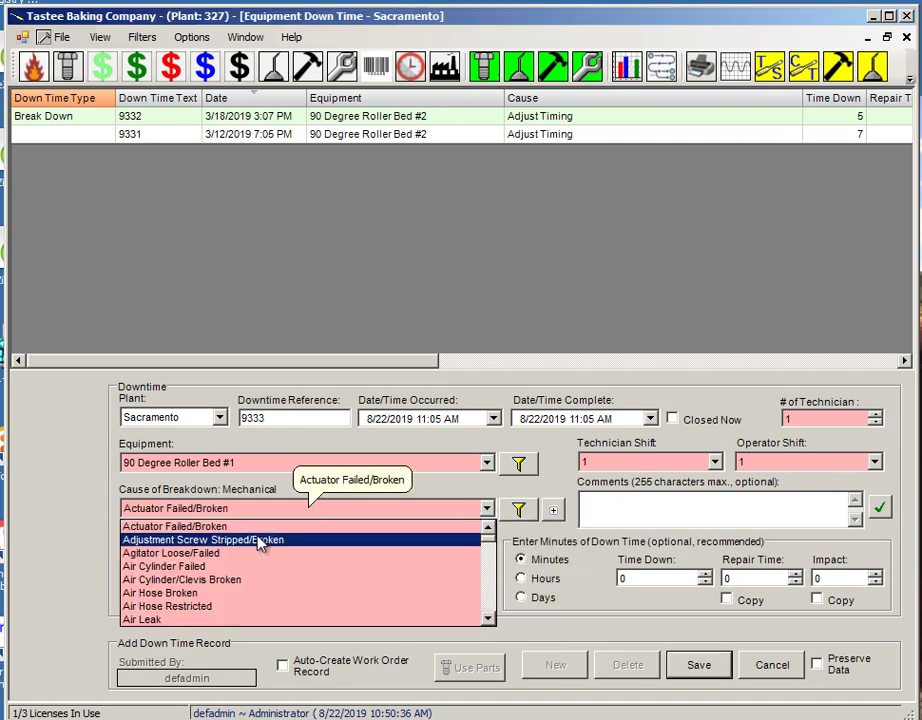
left_click(212, 527)
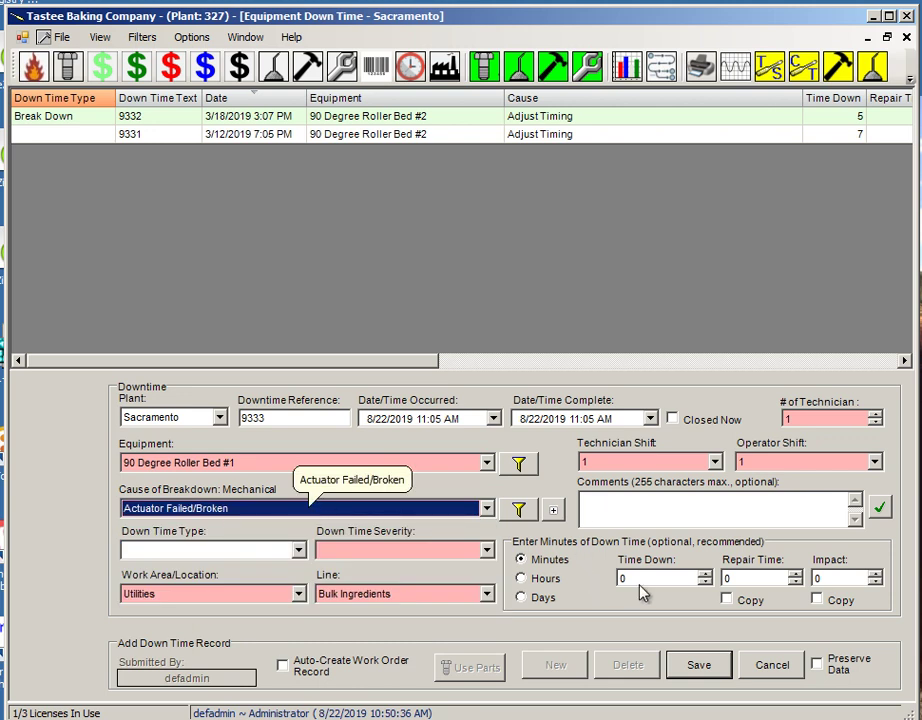
Set the time down to 26 minutes, copy it to the repair time and impact, and raise the impact to 30
left_click(703, 574)
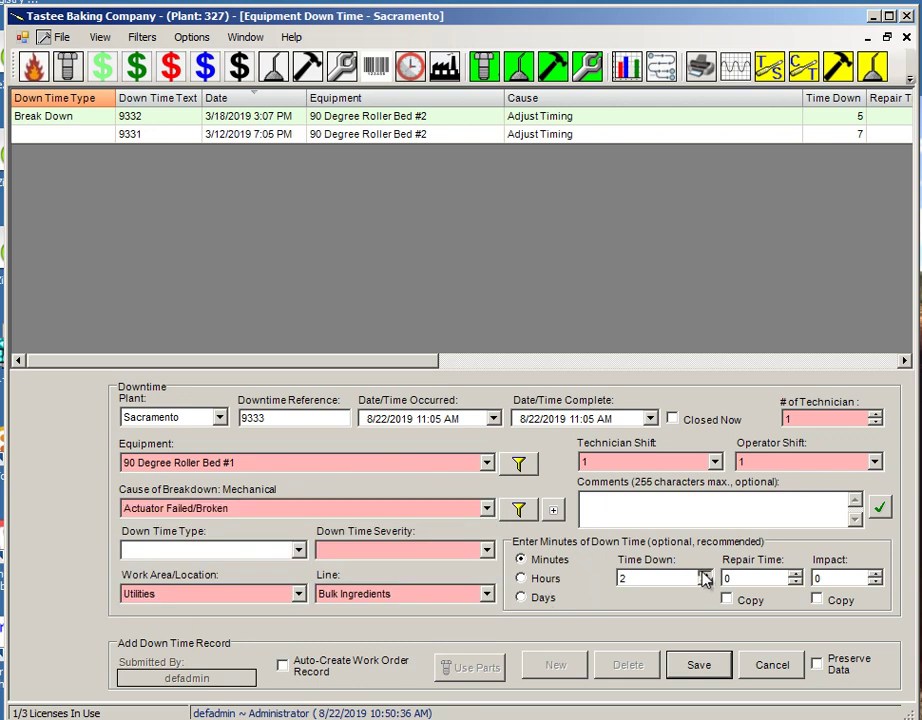
left_click(705, 578)
left_click(726, 599)
left_click(817, 600)
left_click(876, 575)
Enter the comment "broken acuator due to foriegn object" and set the down time severity to Medium
type("broken acuator")
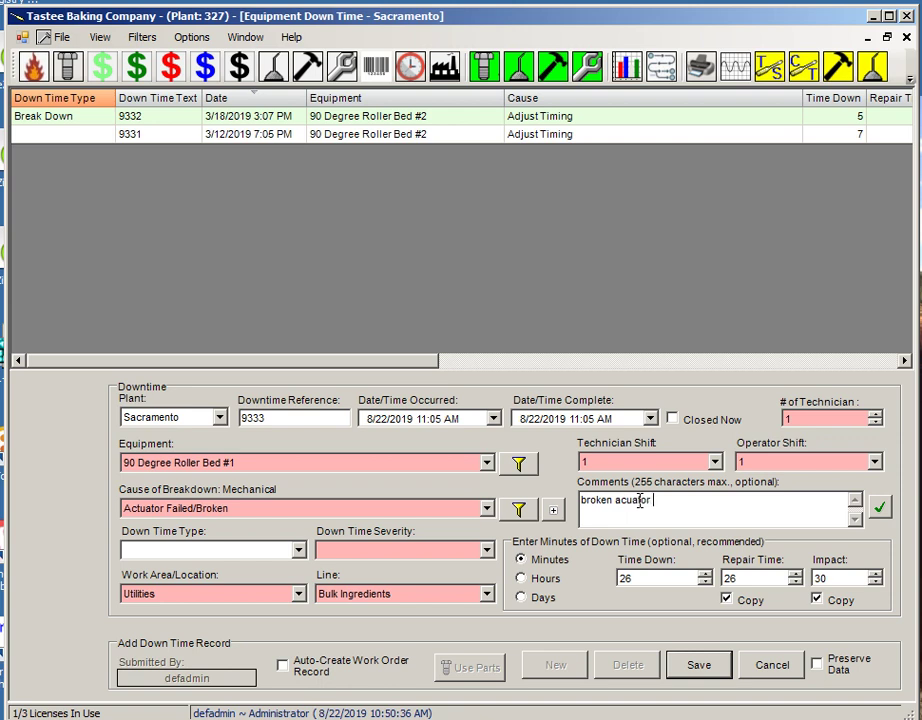
type("due to foriegn object")
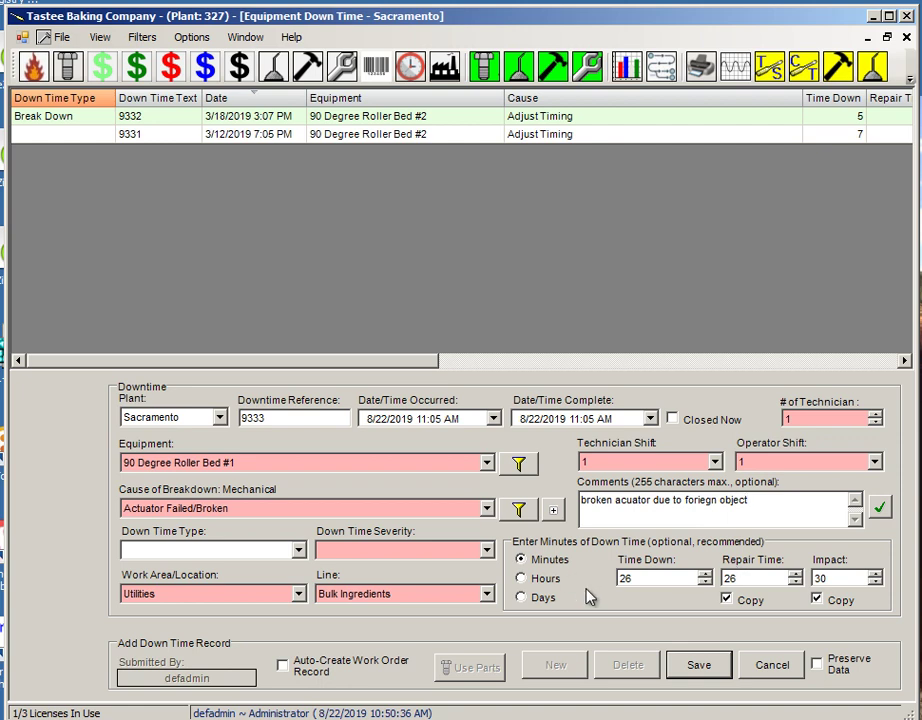
left_click(487, 550)
left_click(365, 595)
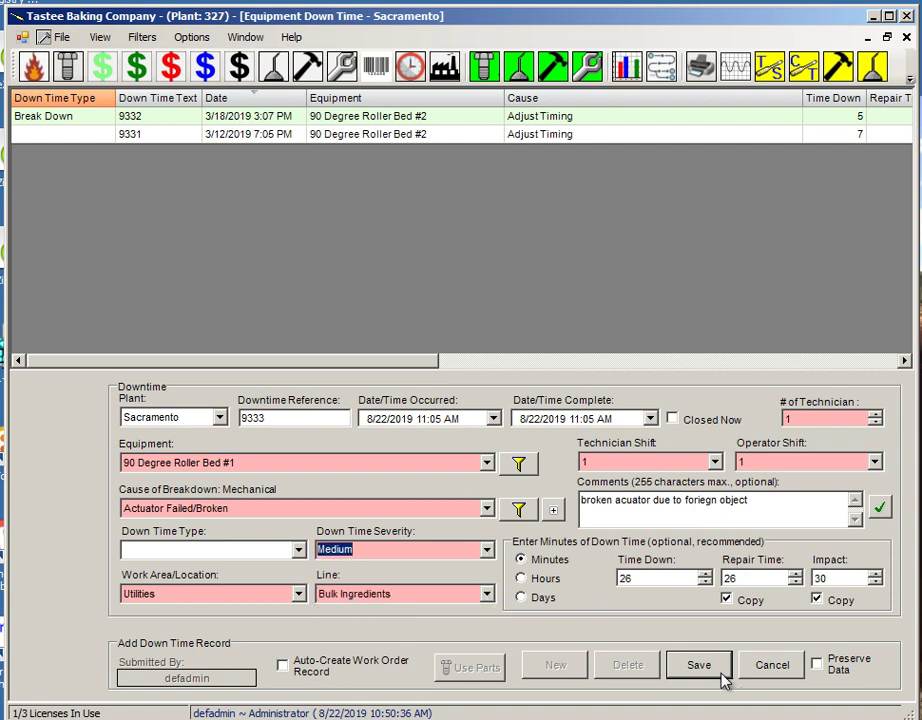
Enable Auto-Create Work Order Record for the down time entry and turn on Print Work Order On Save
left_click(283, 666)
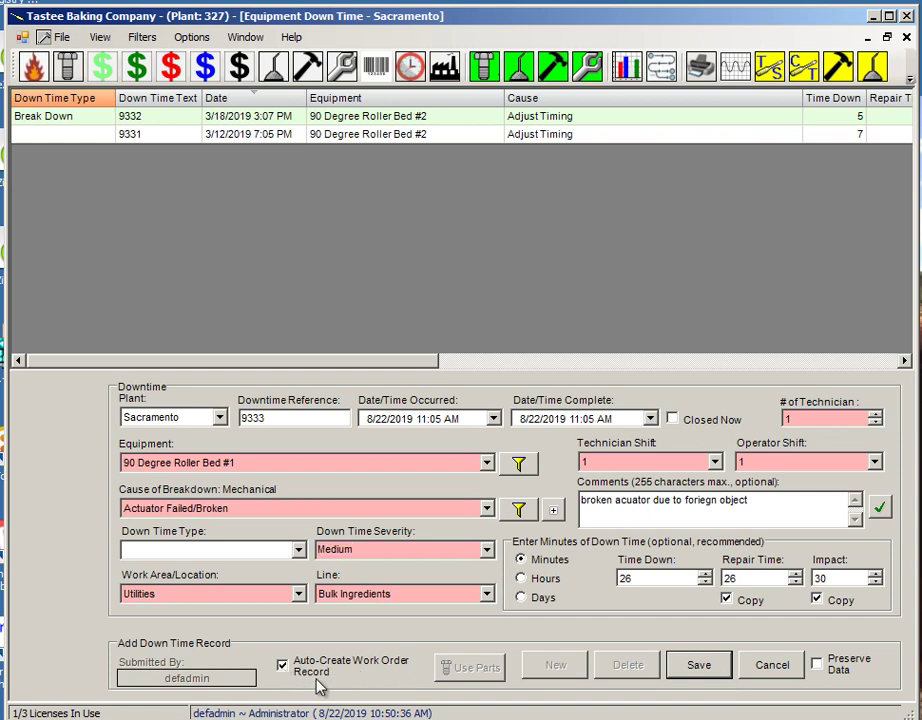
left_click(60, 40)
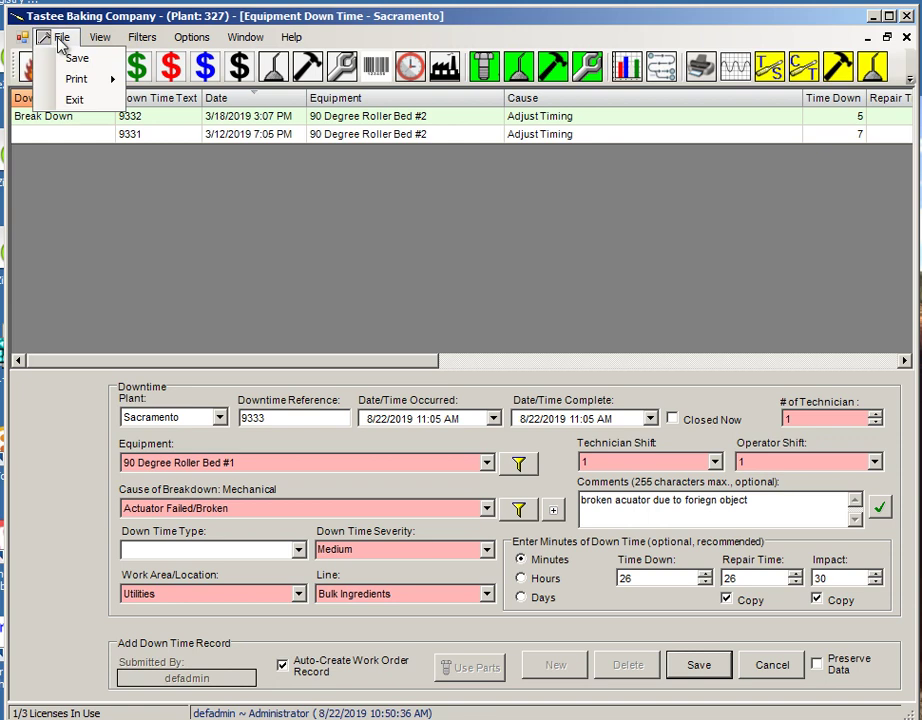
mouse_move(80, 80)
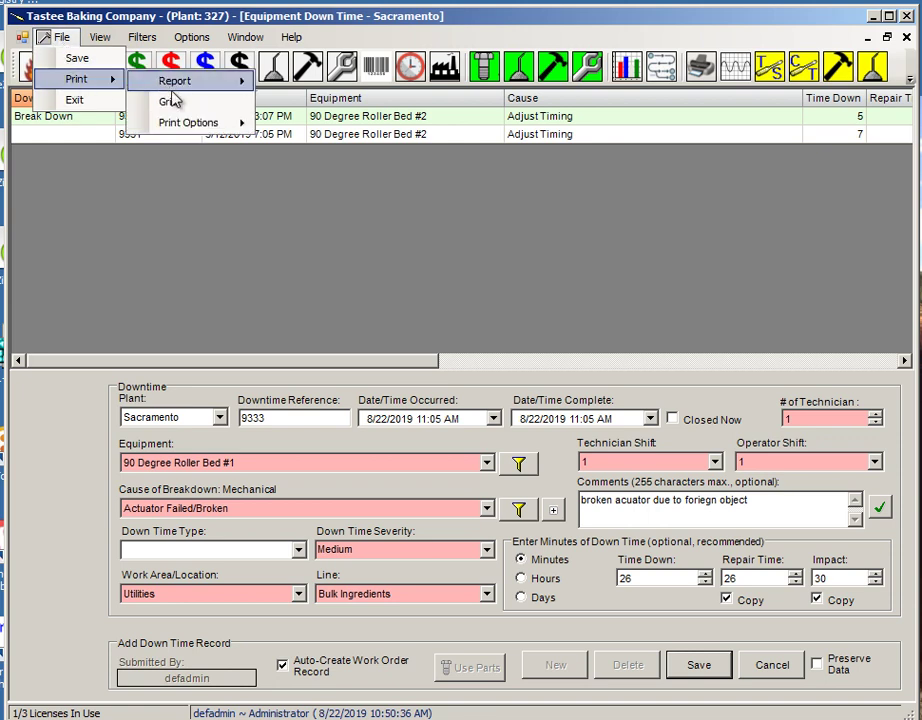
mouse_move(176, 124)
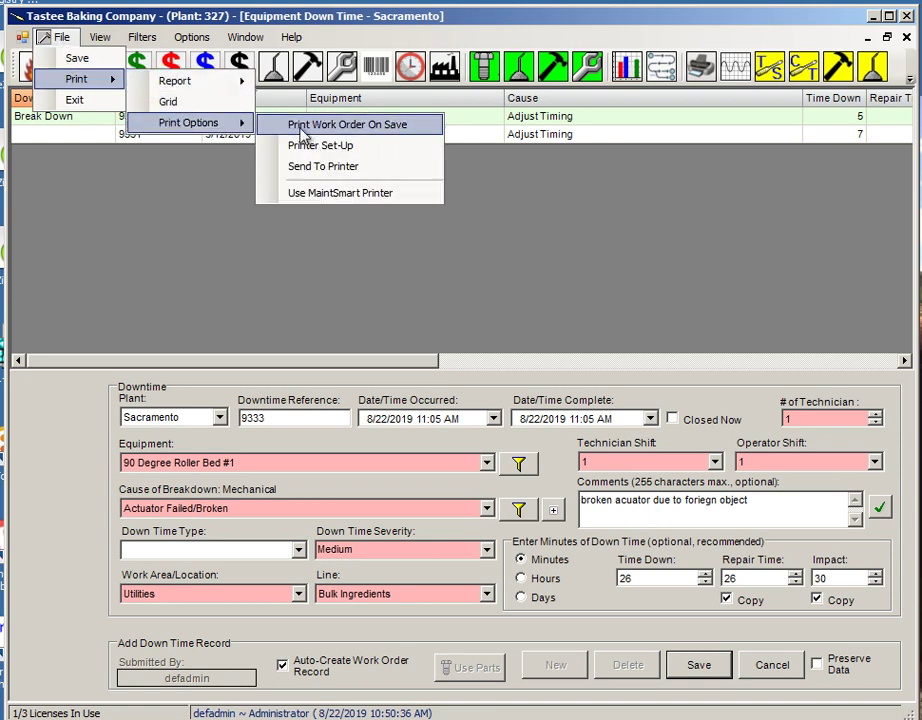
left_click(426, 132)
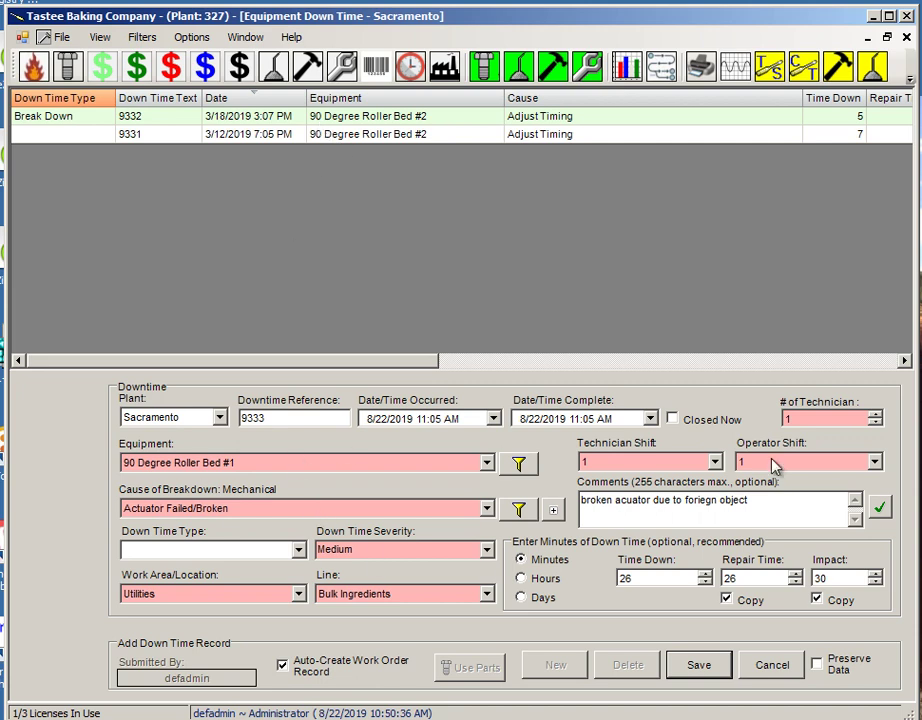
Save the down time record using the Adjust Diverter task, mapping it to this failure cause for the equipment
left_click(705, 666)
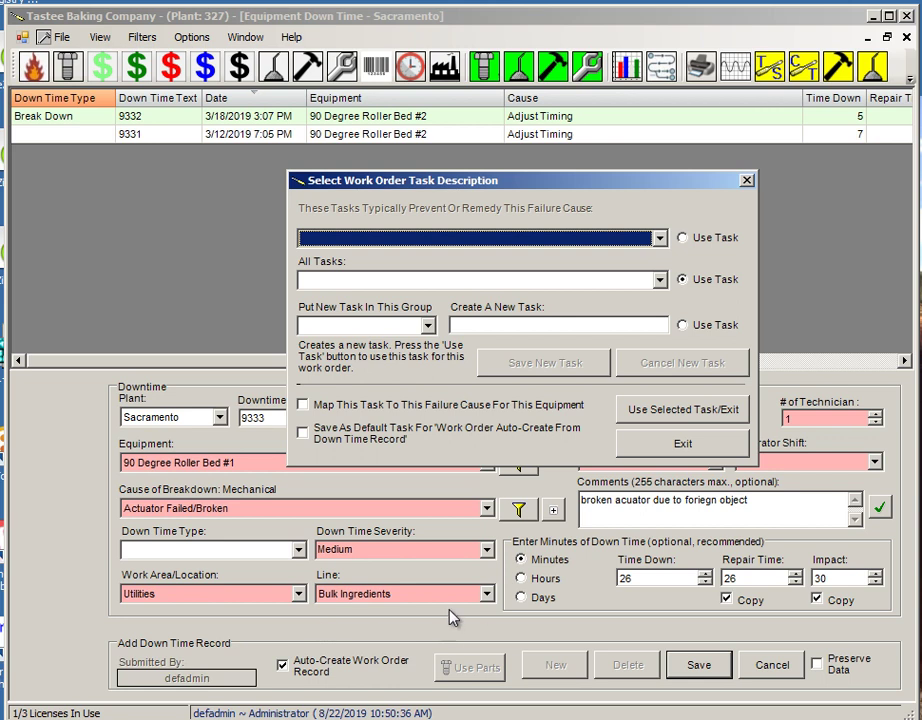
left_click(659, 281)
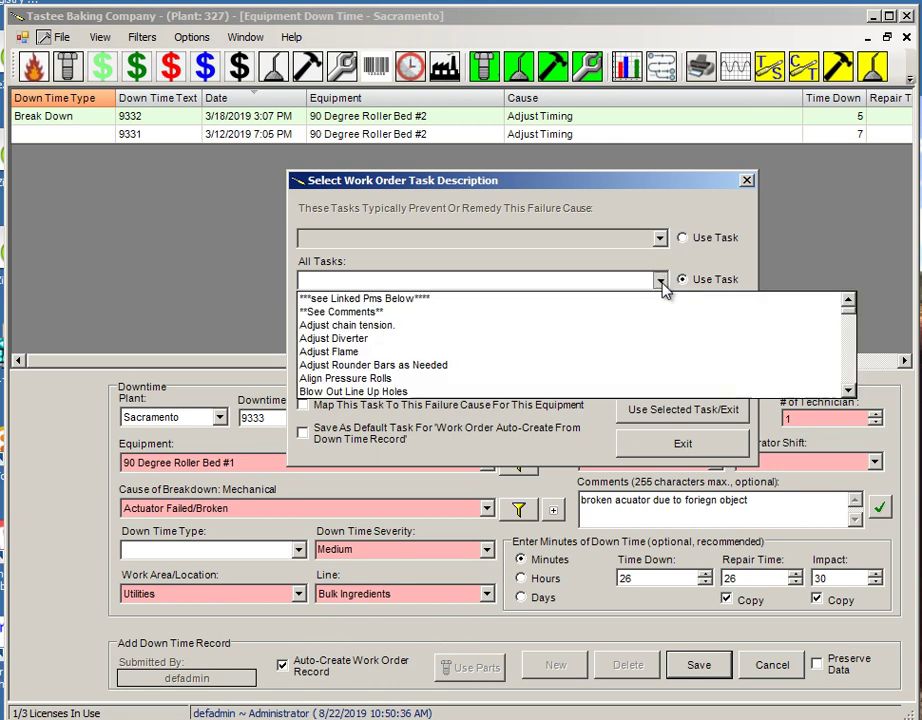
left_click(333, 340)
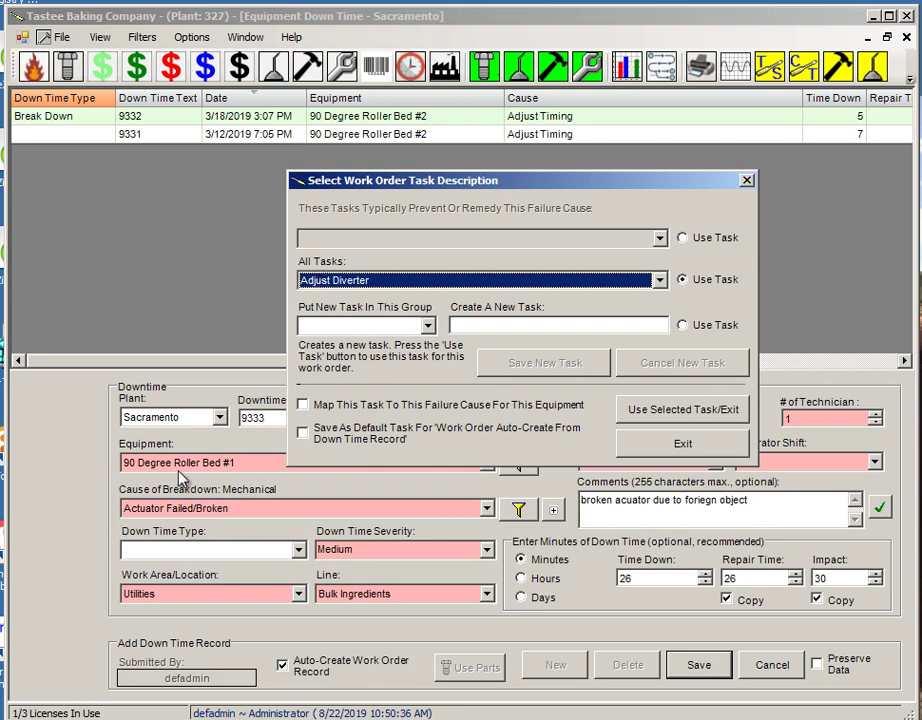
left_click(303, 405)
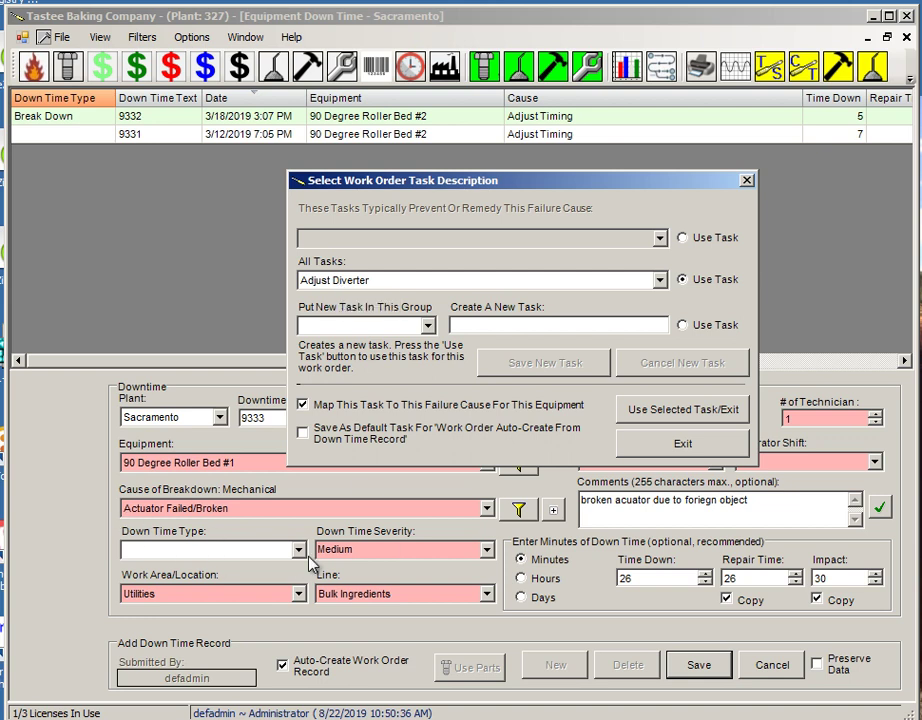
left_click(668, 414)
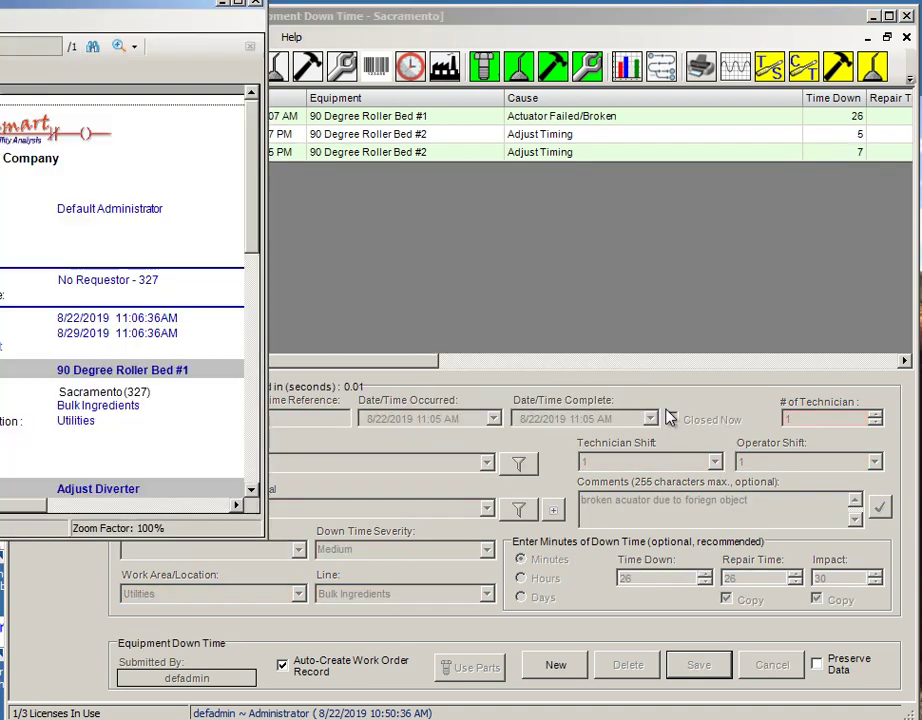
Move and widen the work order report, hide its group tree, review the task and instructions, and close it
left_click_drag(170, 4, 609, 62)
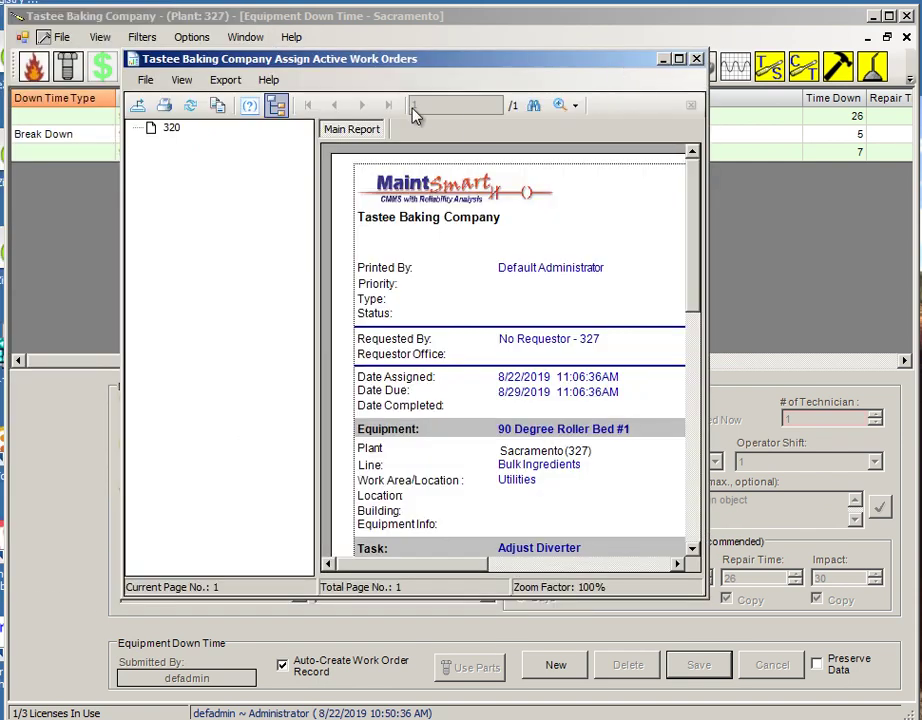
left_click(276, 105)
left_click_drag(706, 174, 806, 182)
scroll(799, 470, "down", 3)
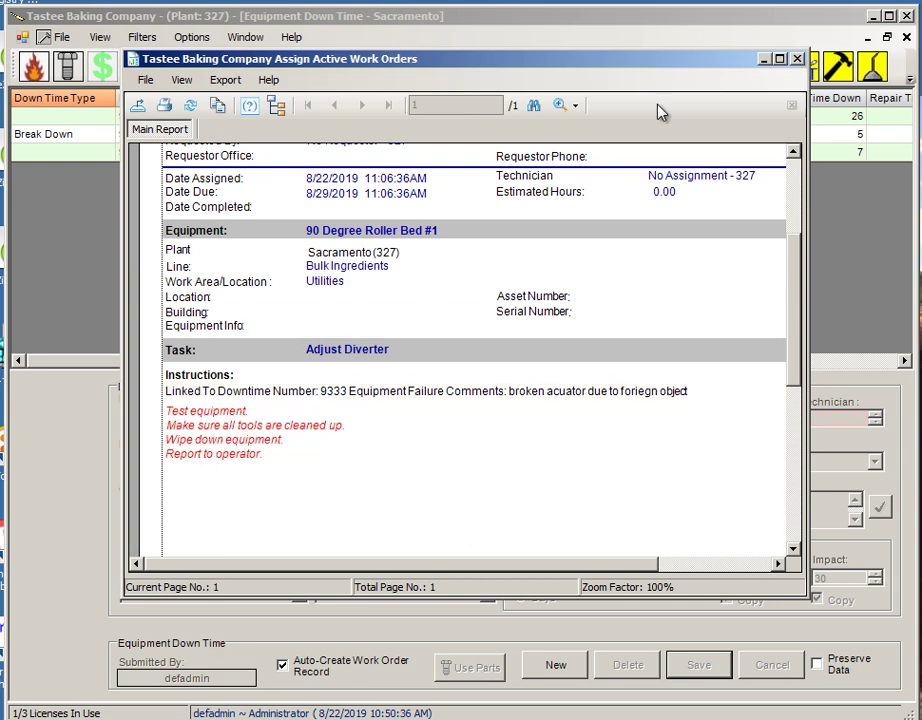
left_click(798, 59)
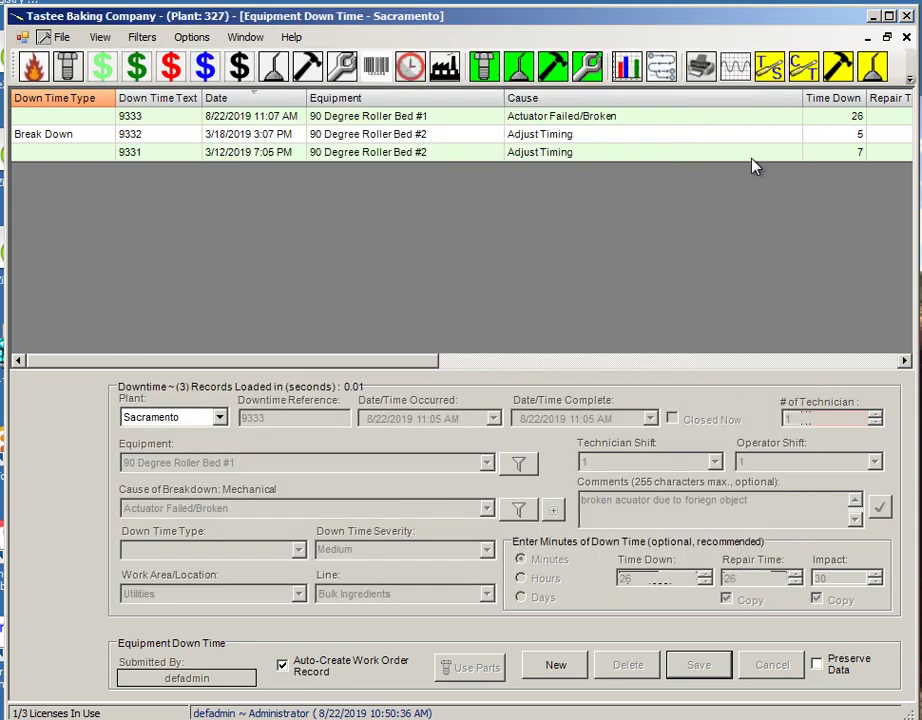
Leave the down time records, open the Validate PM Tasks window, and run a report from Assign PM Lists
left_click(906, 37)
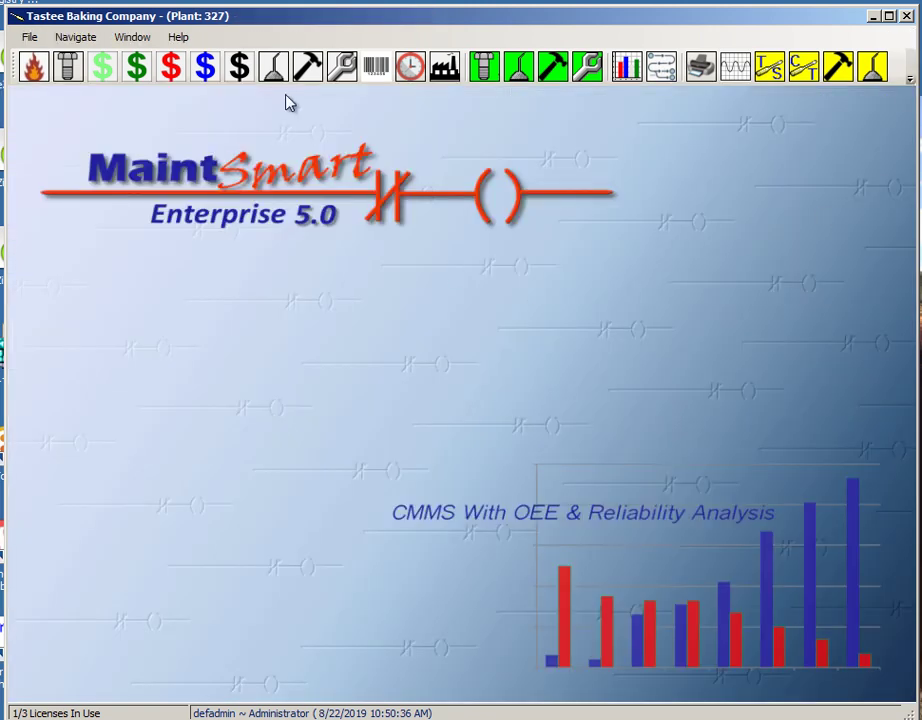
left_click(273, 67)
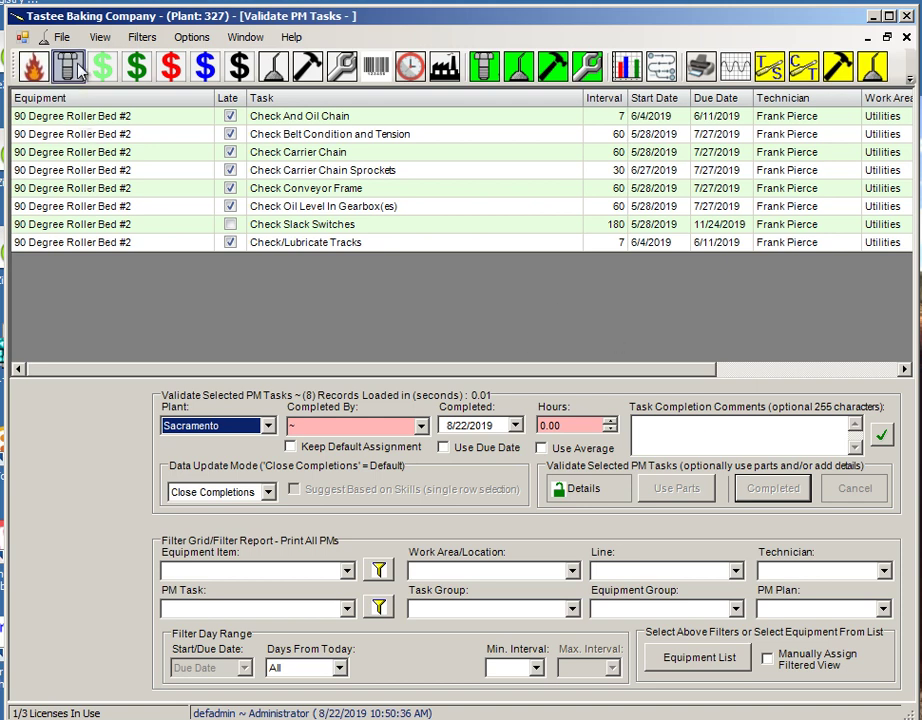
left_click(62, 38)
mouse_move(76, 79)
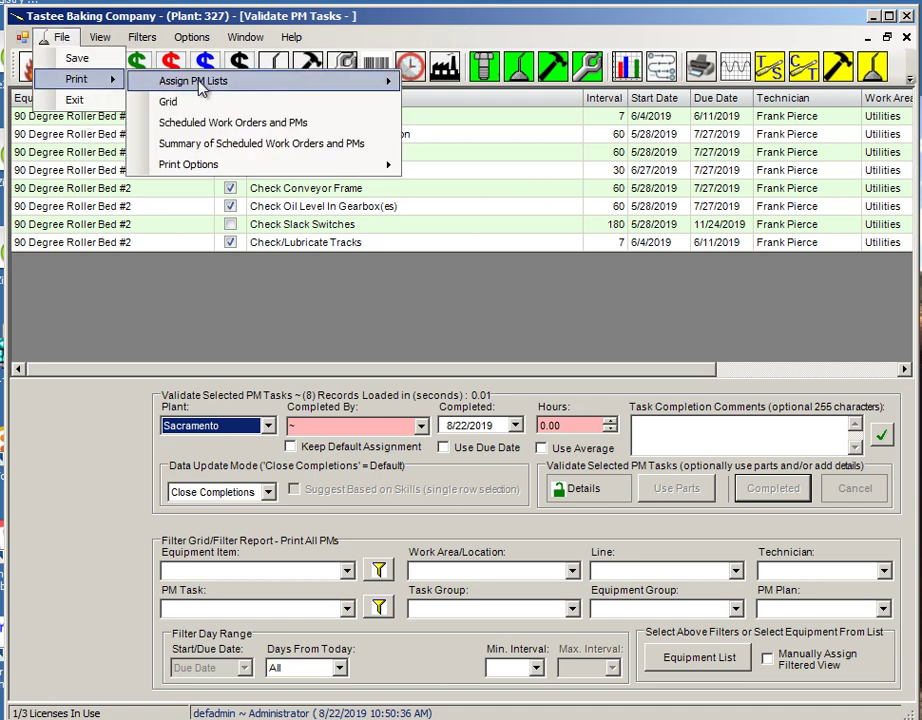
mouse_move(195, 84)
left_click(545, 104)
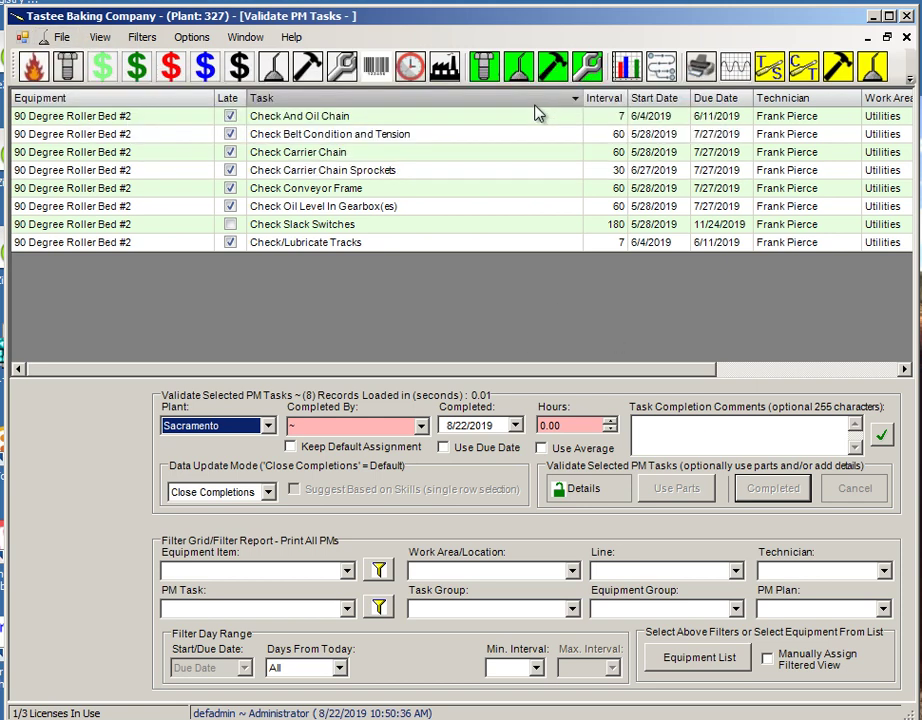
Move and widen the PM List report, hide its group tree, review the listed tasks for 90 Degree Roller Bed #2, and close it
left_click_drag(17, 28, 449, 68)
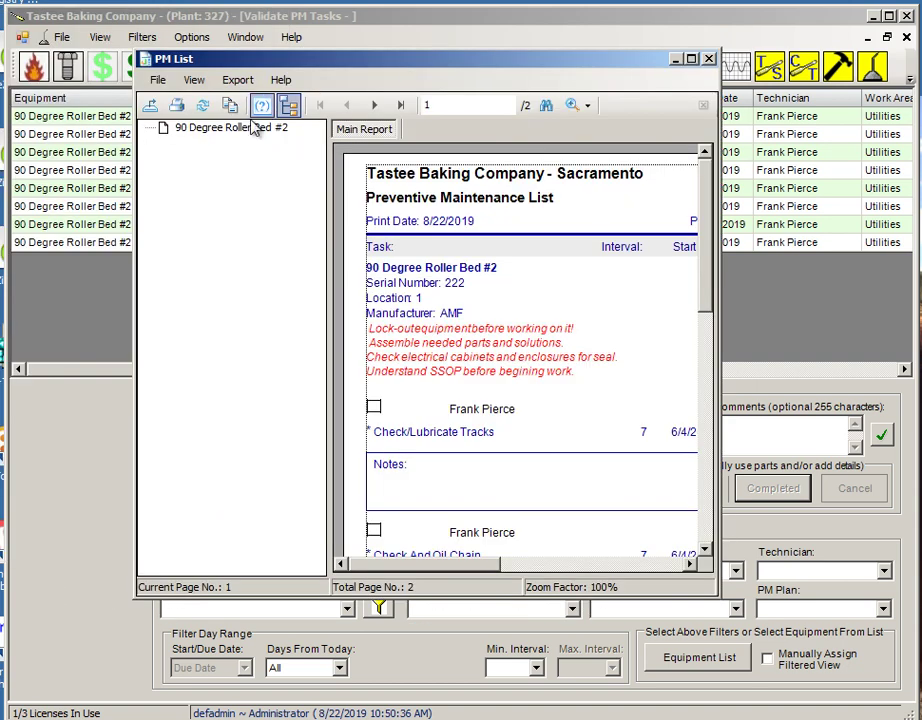
left_click(289, 108)
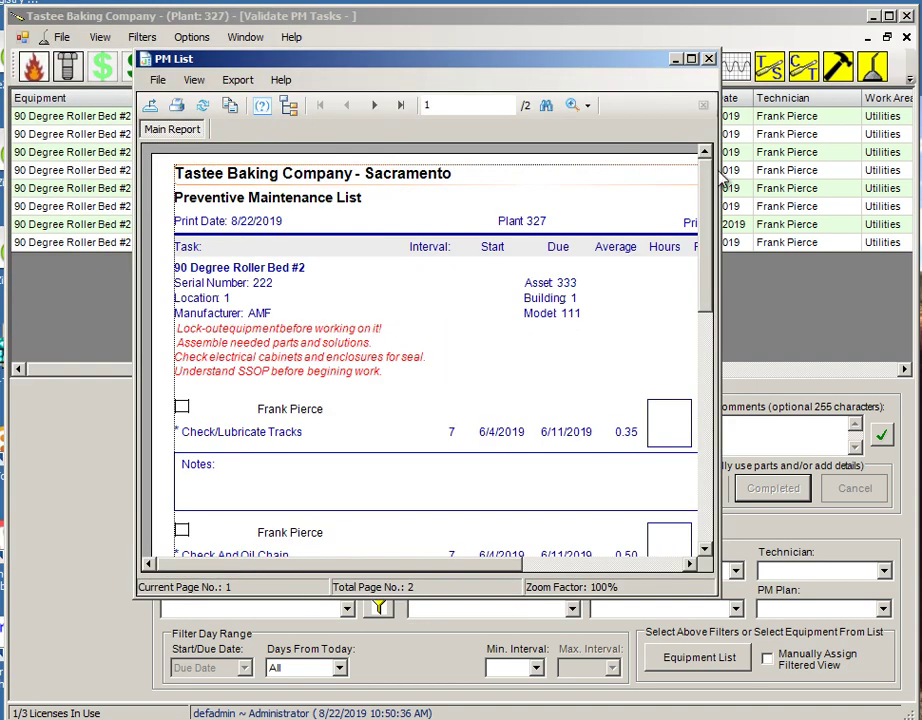
left_click_drag(717, 175, 879, 181)
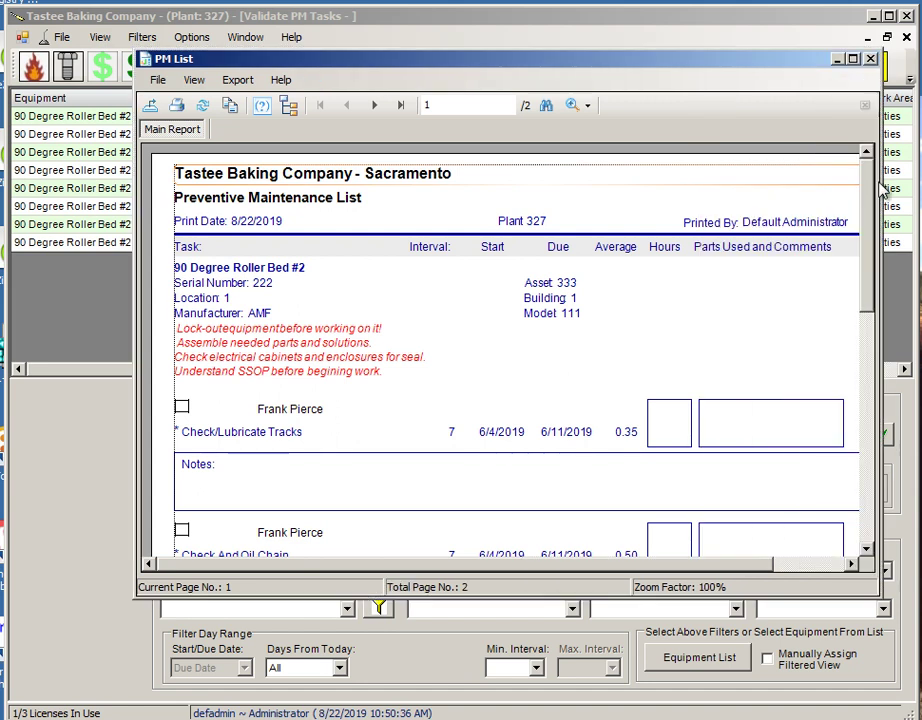
scroll(876, 515, "down", 10)
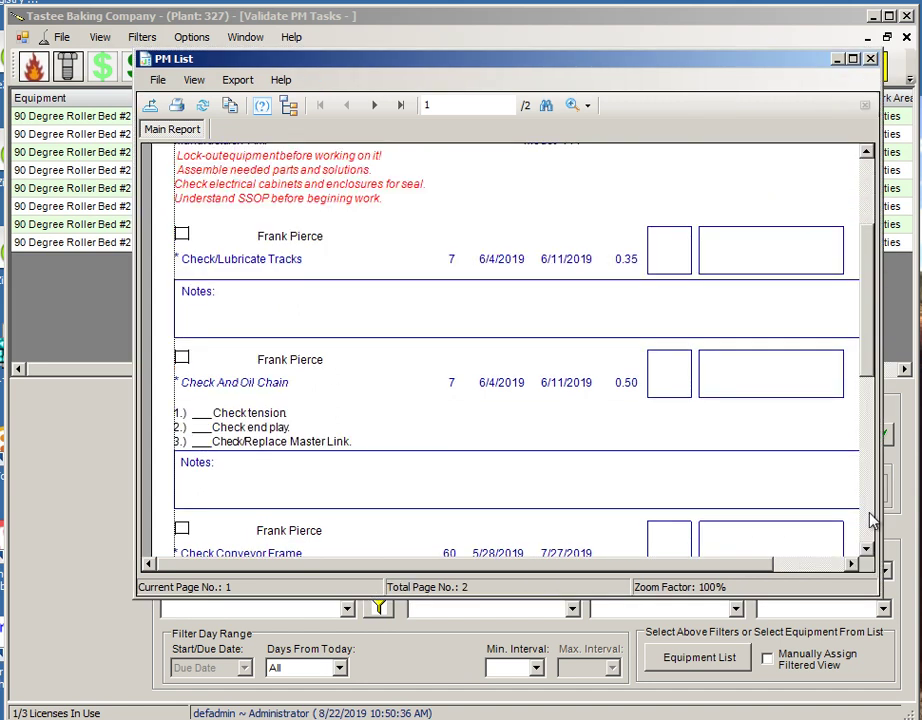
left_click(867, 177)
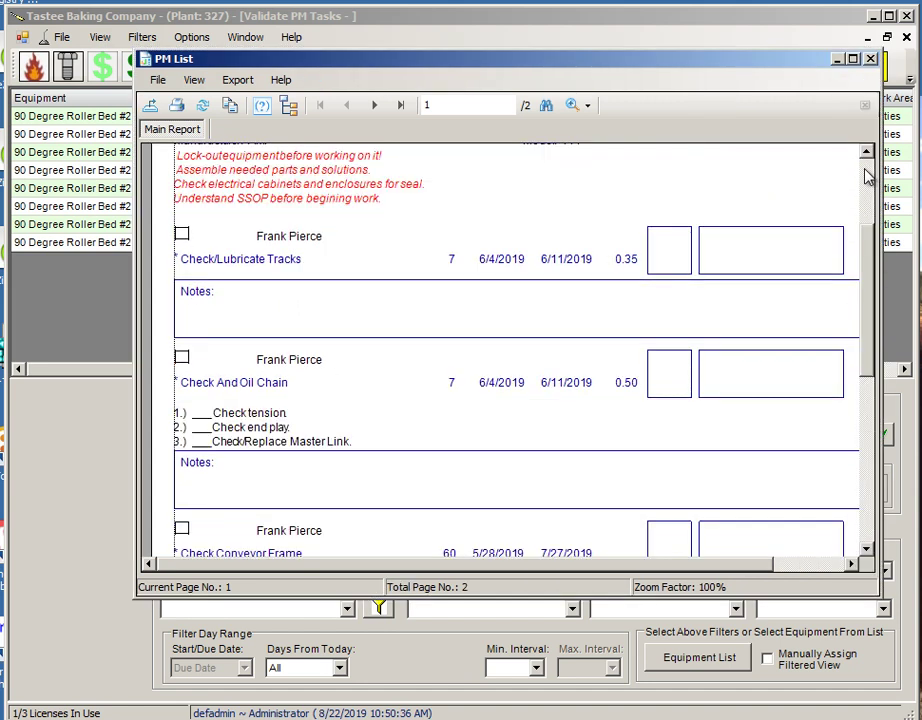
left_click(870, 59)
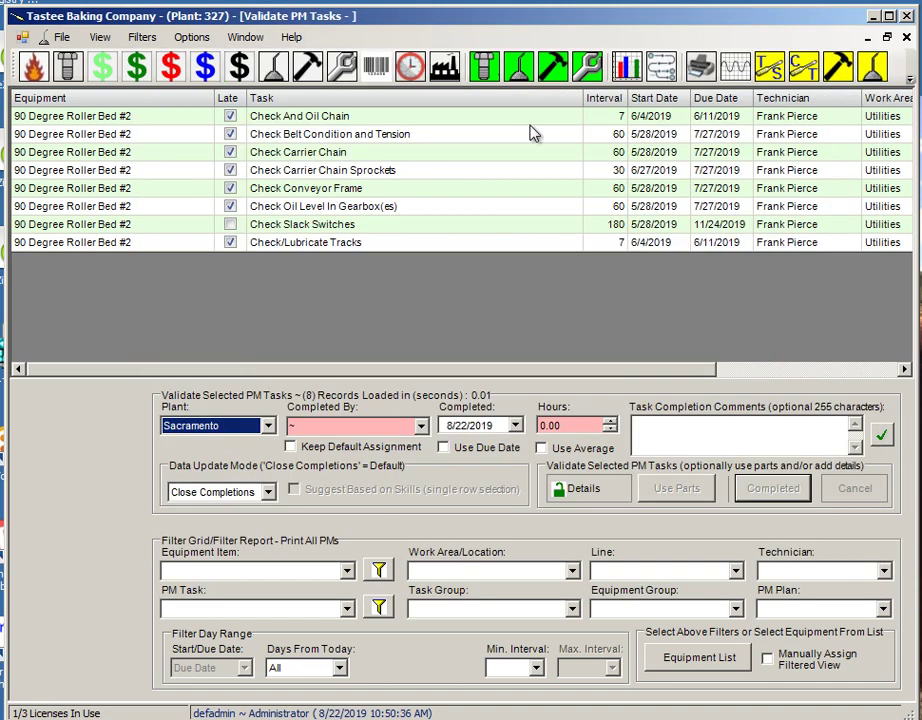
Link the Check Belt Condition and Tension PM to a separate work order, and leave the Validate PM Tasks window
left_click(283, 143)
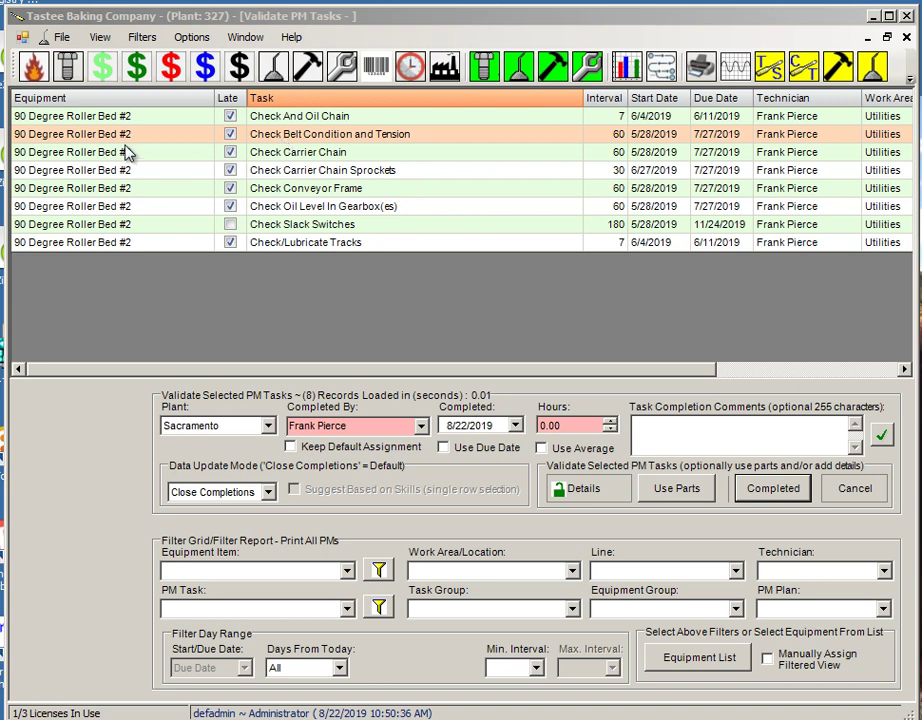
right_click(337, 138)
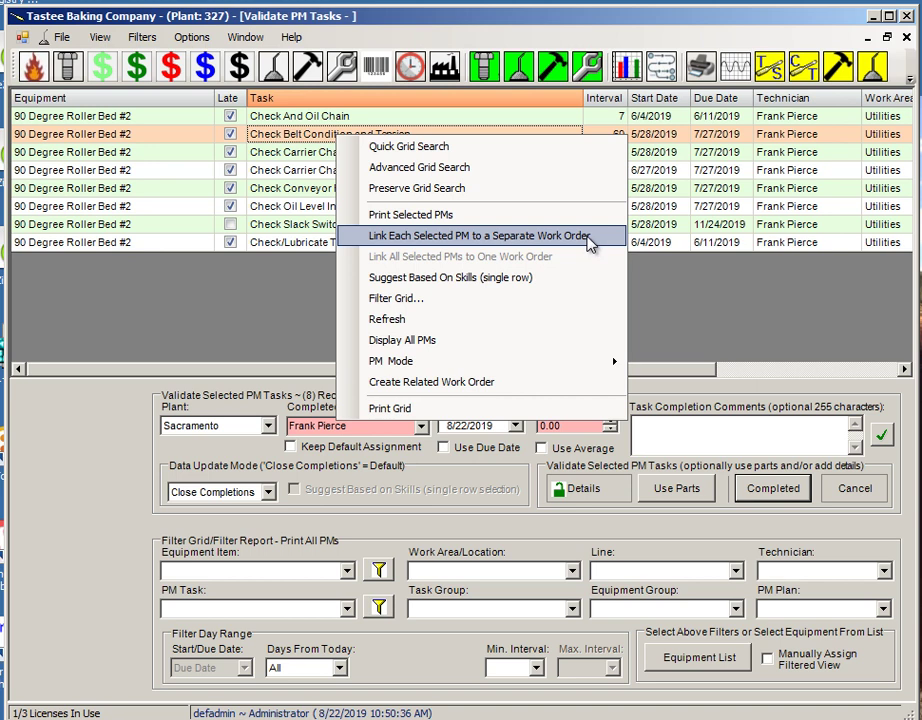
left_click(588, 243)
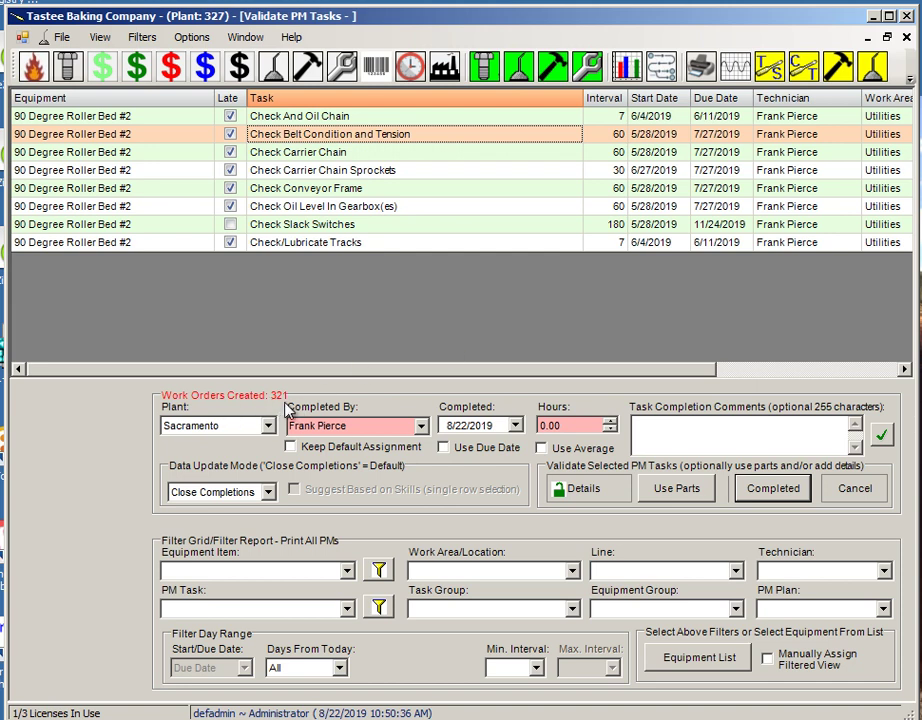
left_click(906, 37)
left_click(588, 483)
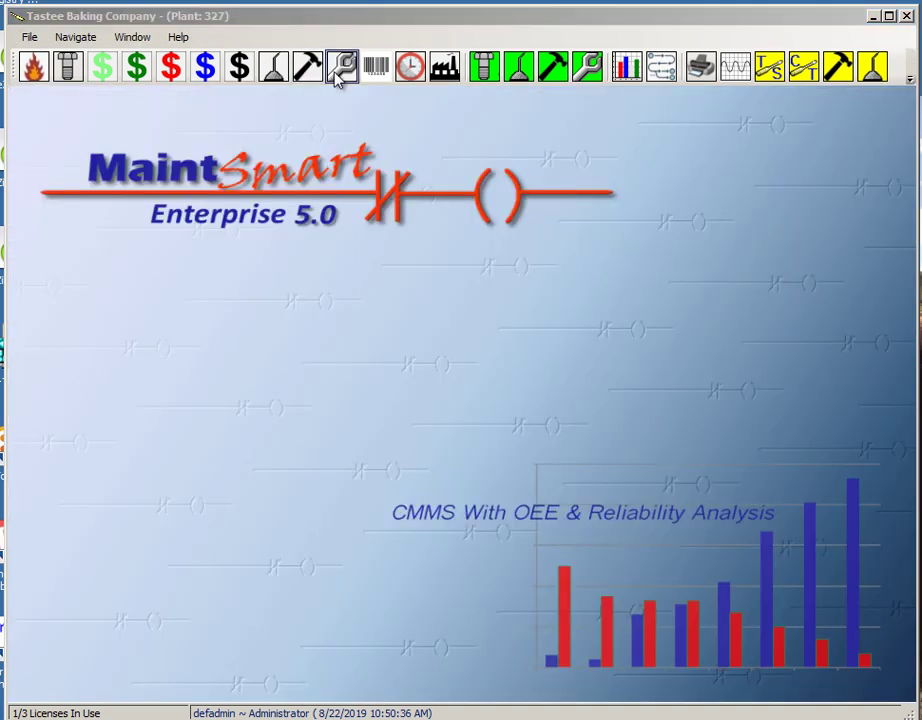
Open the Work Orders window and delete work order 321, the one linked to the Check Belt Condition and Tension PM
left_click(345, 68)
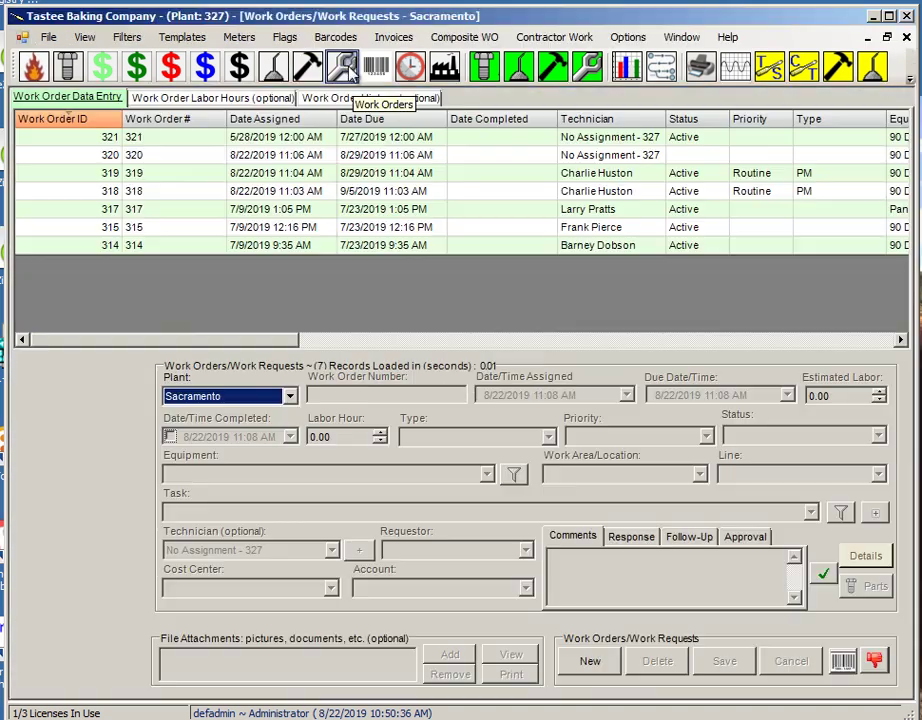
left_click(321, 138)
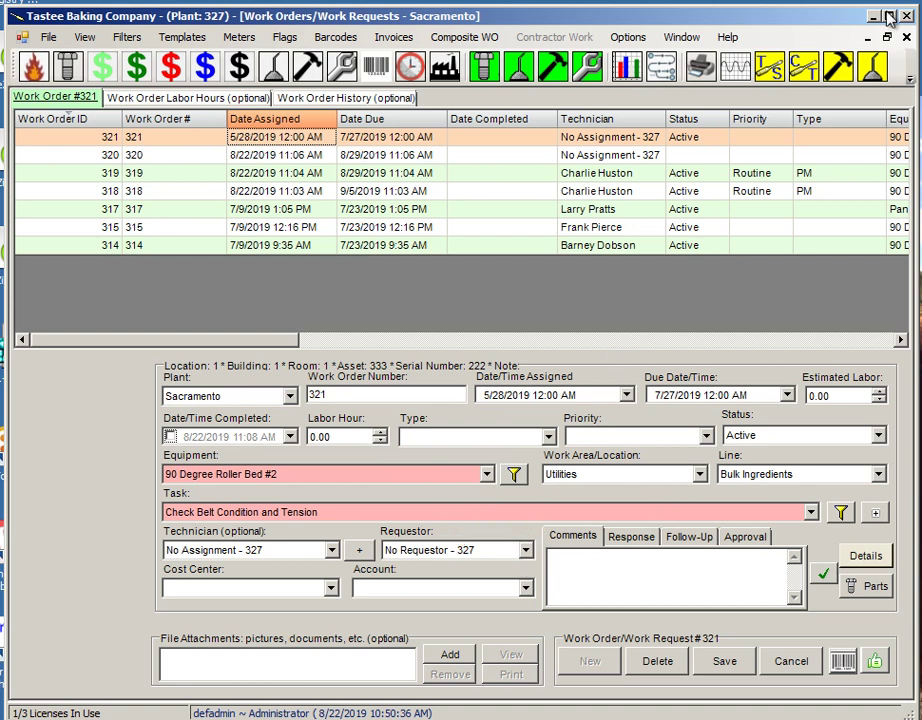
left_click(668, 662)
left_click(576, 484)
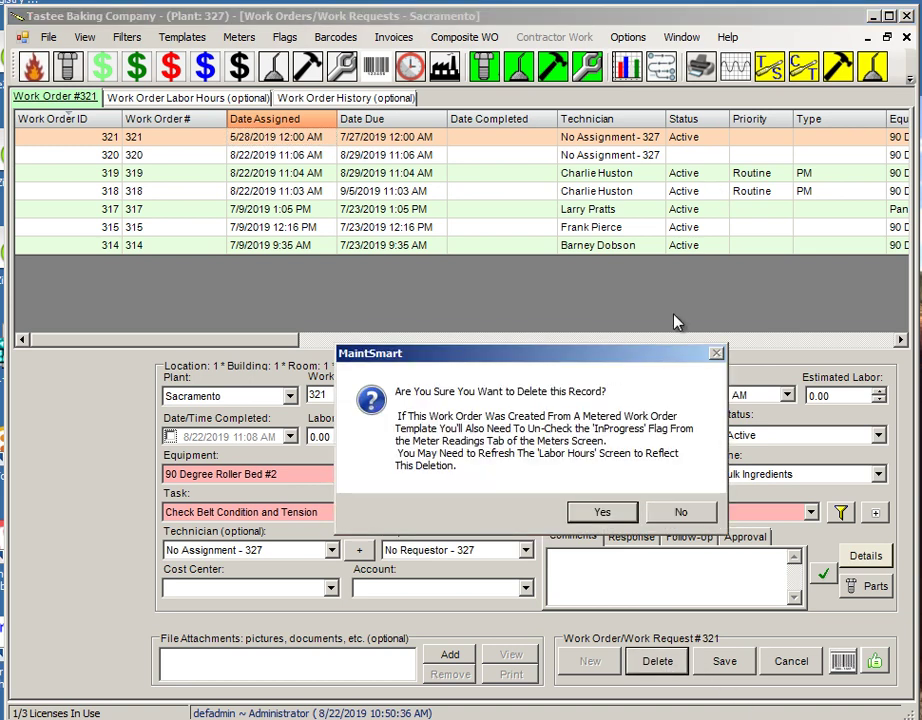
left_click(602, 509)
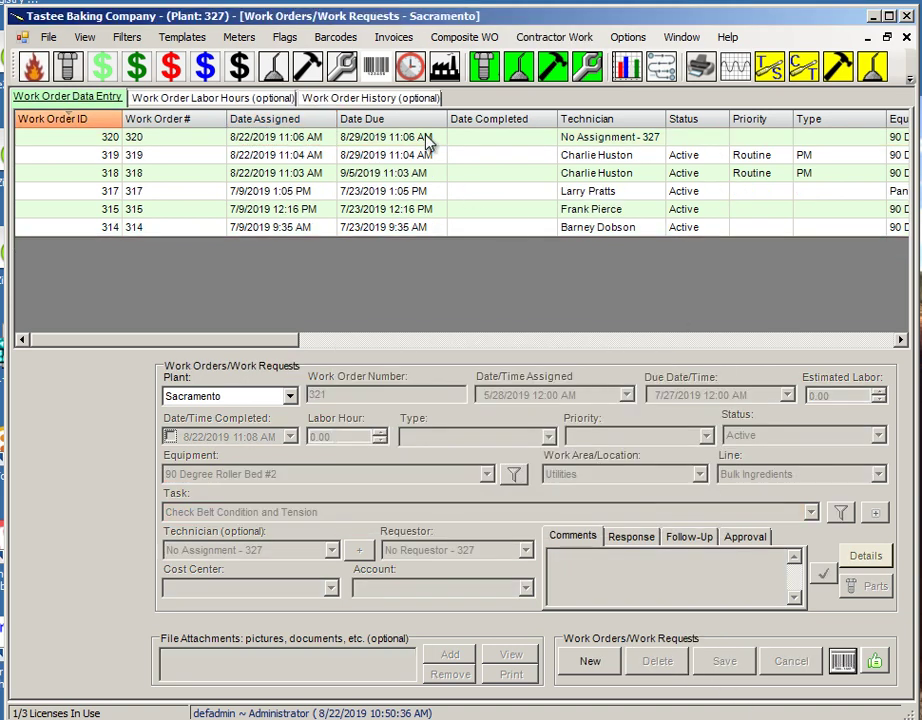
Delete work order 320, the Adjust Diverter record linked to the equipment down time
left_click(425, 137)
left_click(657, 661)
left_click(601, 512)
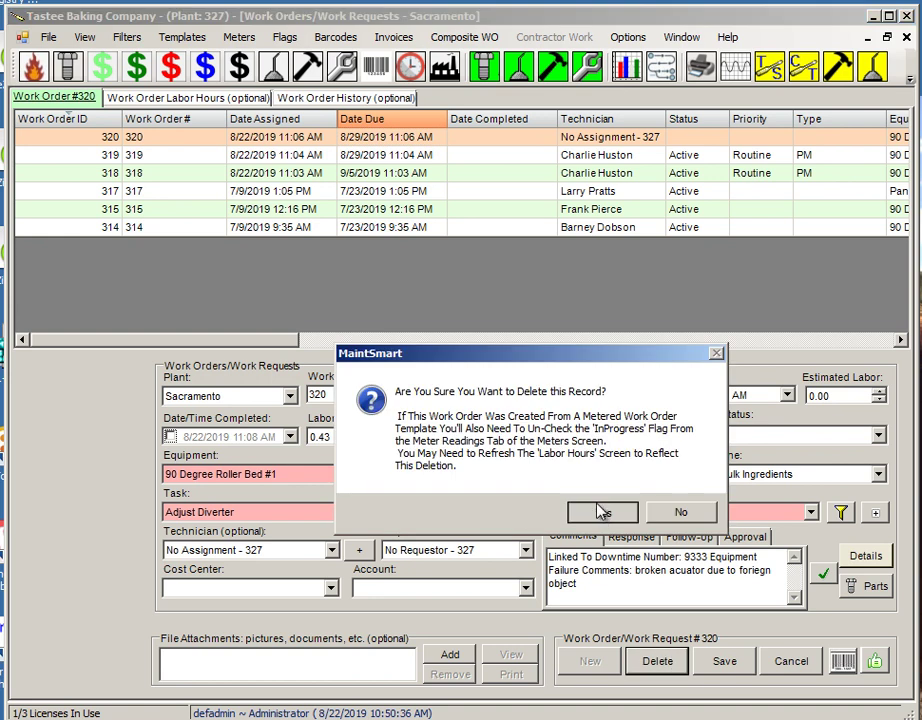
Delete work order 319, the Adjust Diverter record for 90 Degree Roller Bed #2
left_click(425, 140)
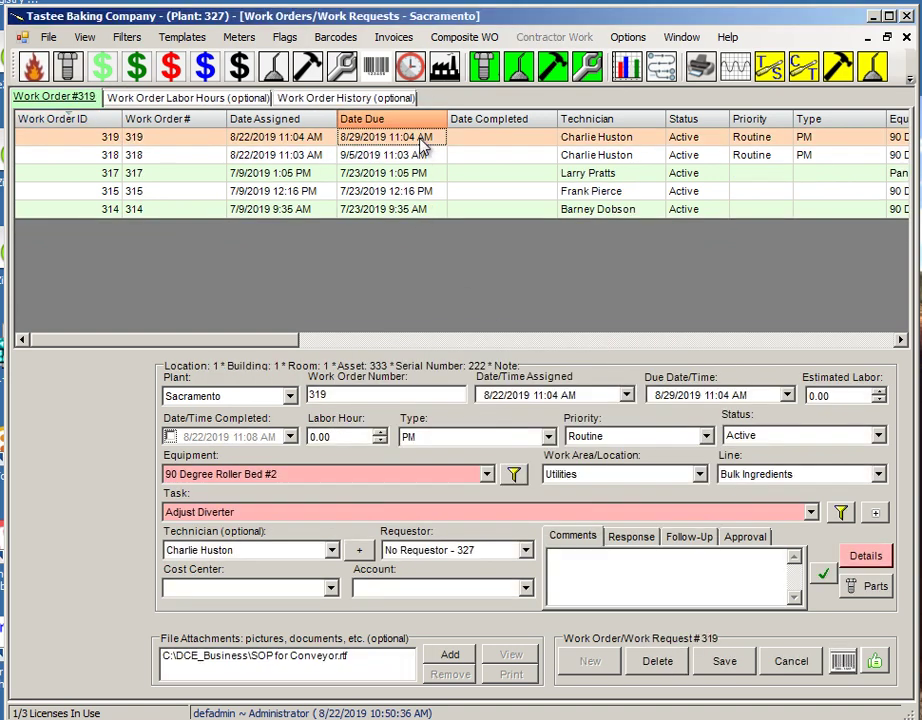
left_click(486, 154)
left_click(481, 137)
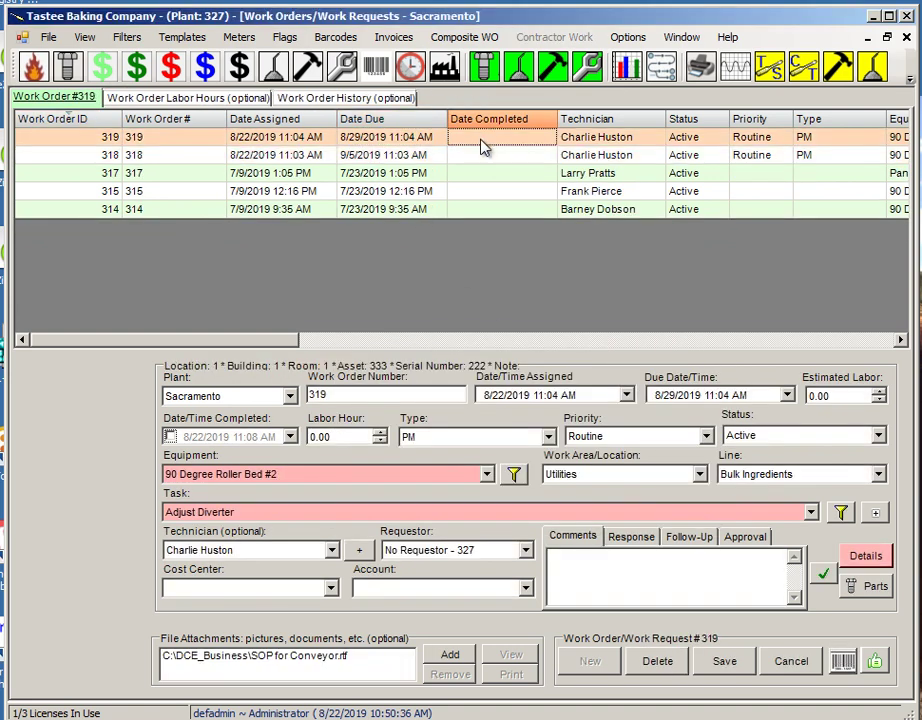
left_click(669, 662)
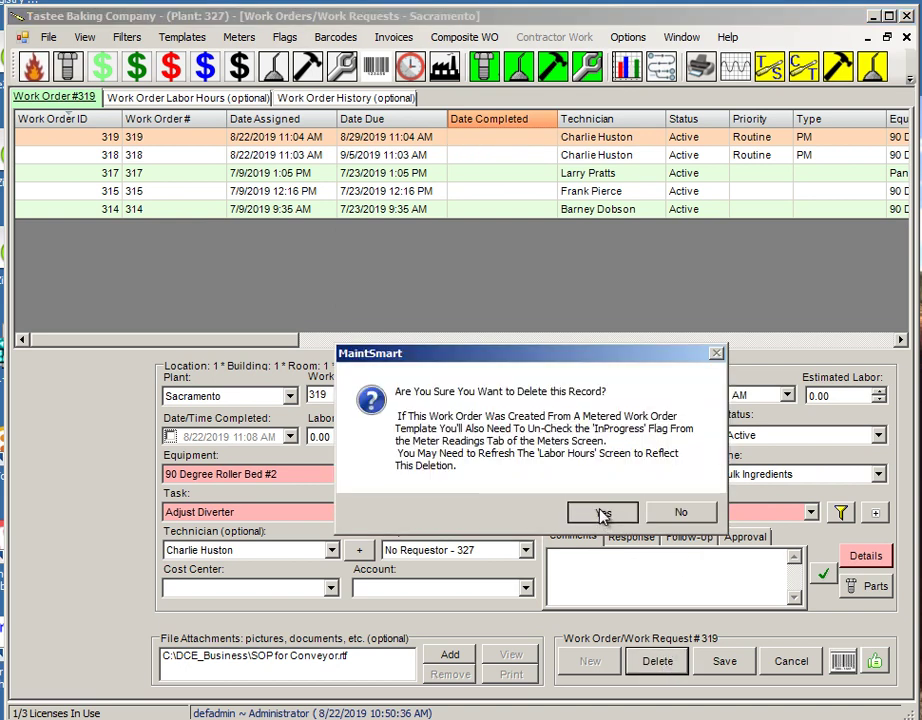
left_click(601, 512)
Save work order 318 as a template described as 90 Degree Roller Bed #1-Adjust Diverter, and leave the work order record
left_click(490, 138)
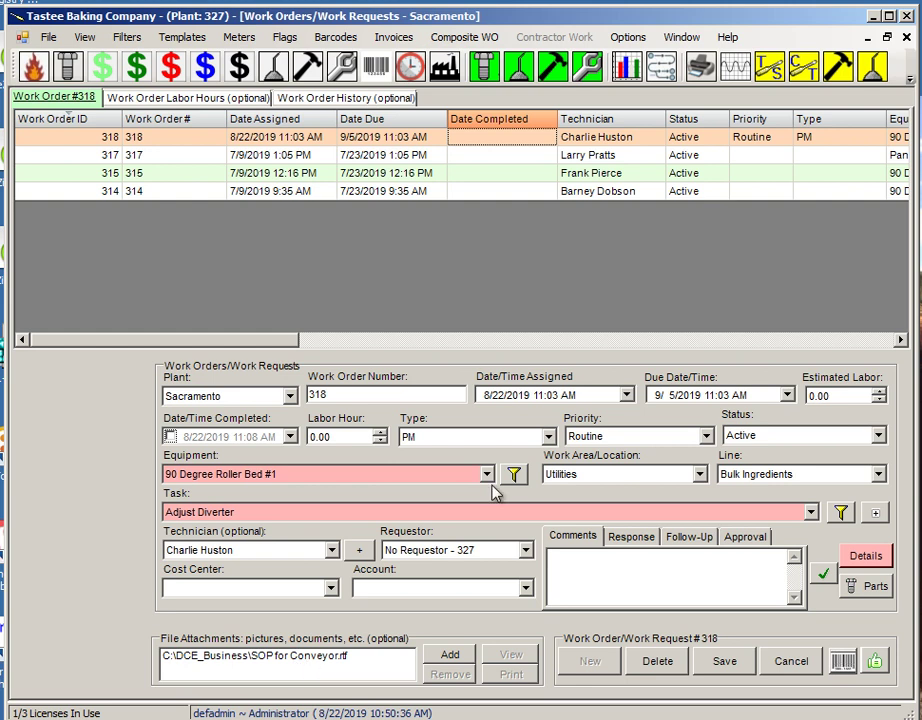
right_click(431, 140)
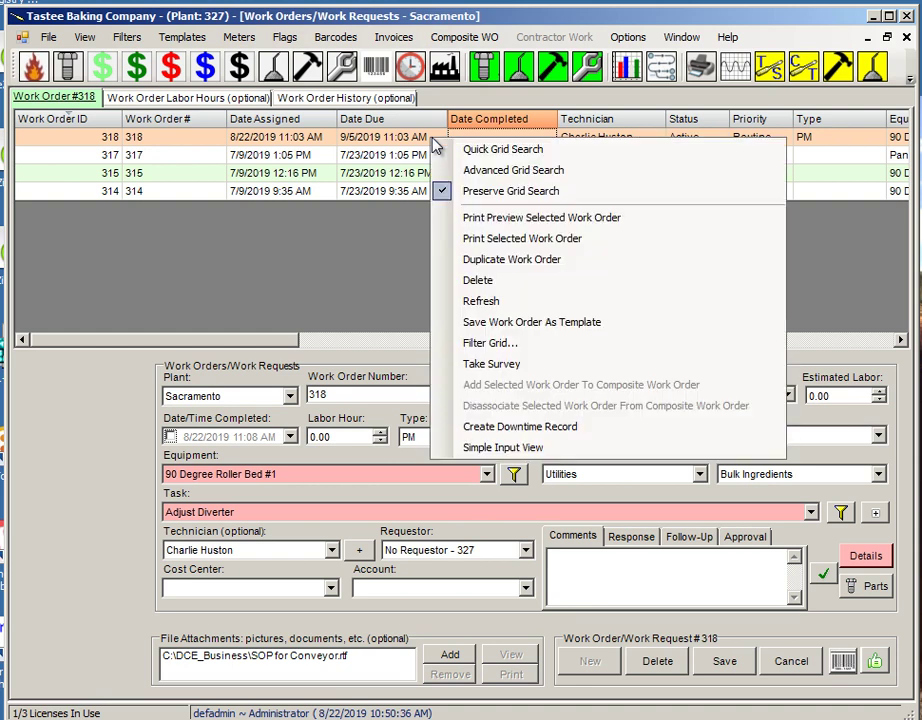
left_click(534, 322)
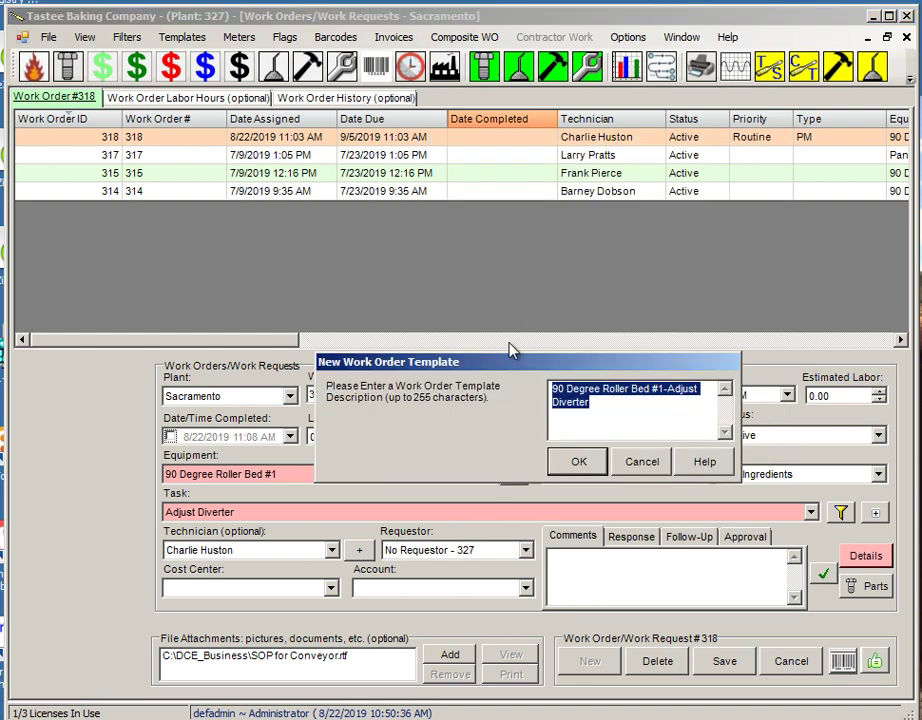
left_click_drag(503, 365, 425, 243)
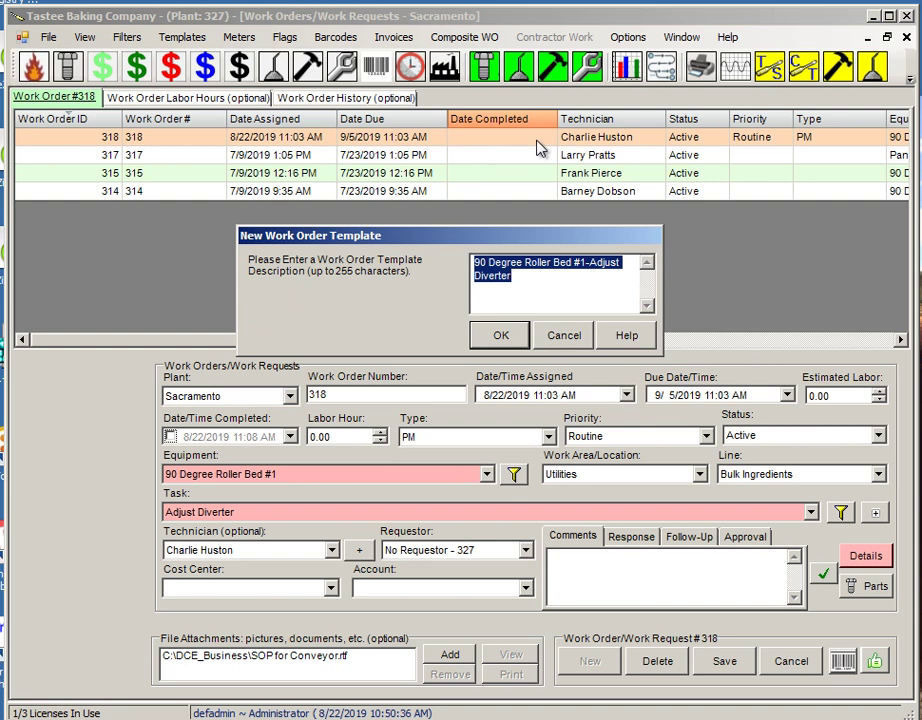
left_click(525, 278)
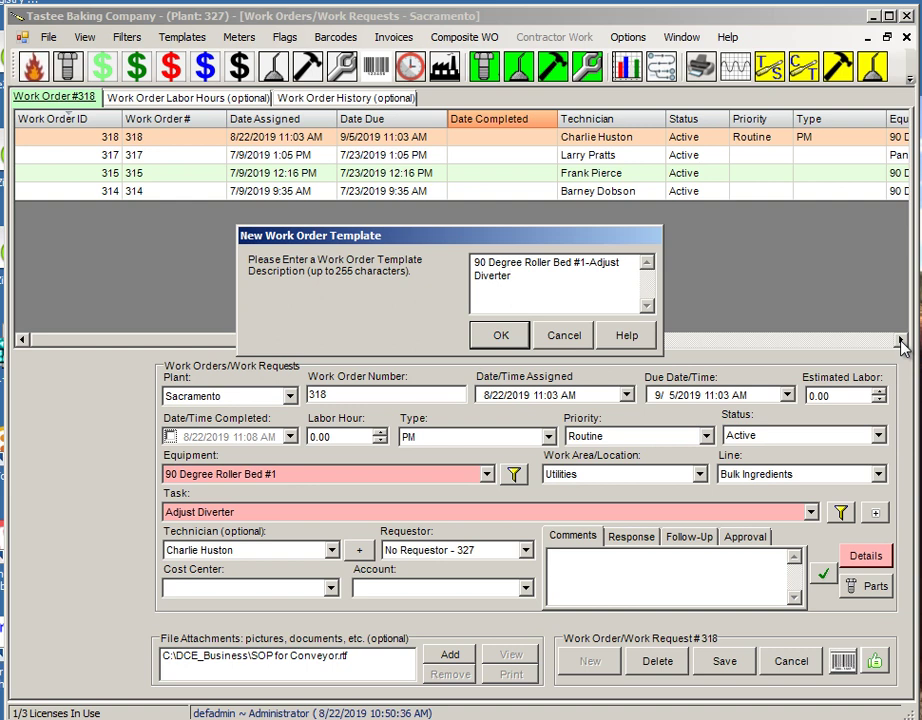
left_click(504, 335)
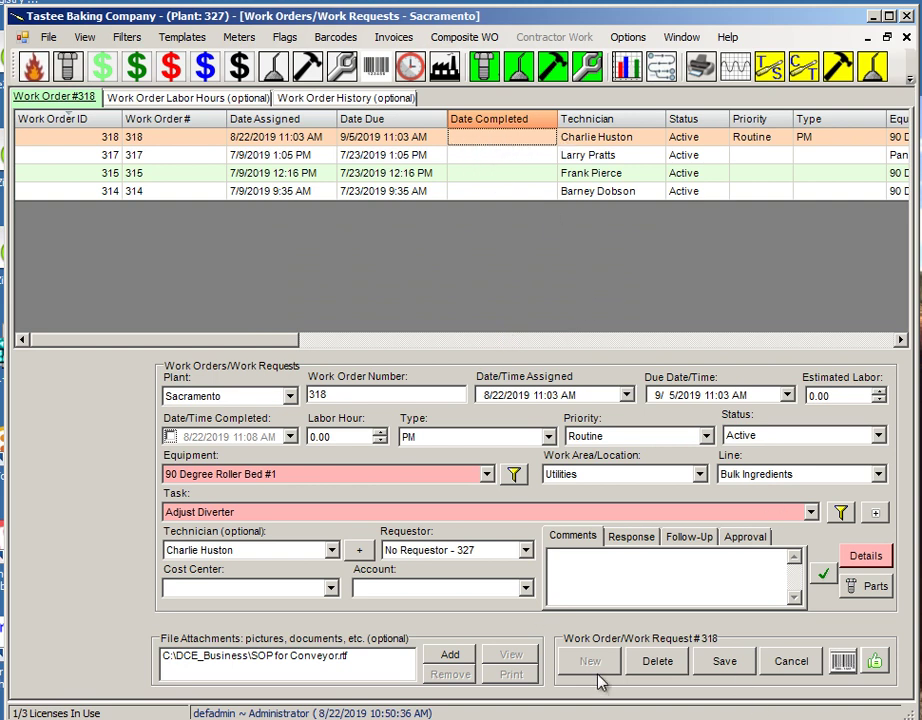
left_click(793, 664)
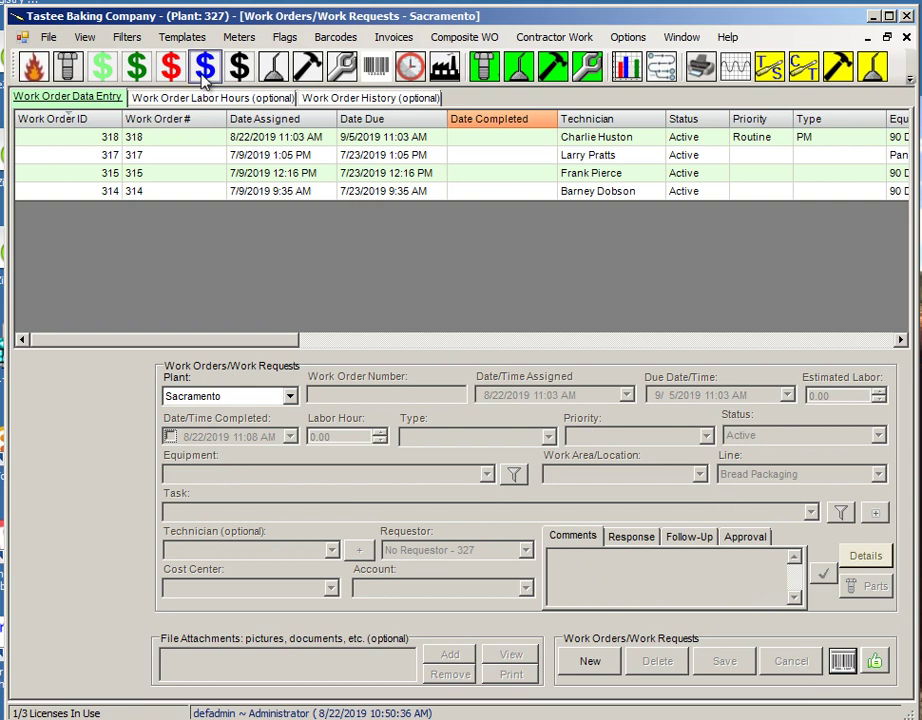
In the work order template manager, set the 90 Degree Roller Bed #1-Adjust Diverter template's type to Scheduled, save it, and close the manager
left_click(183, 40)
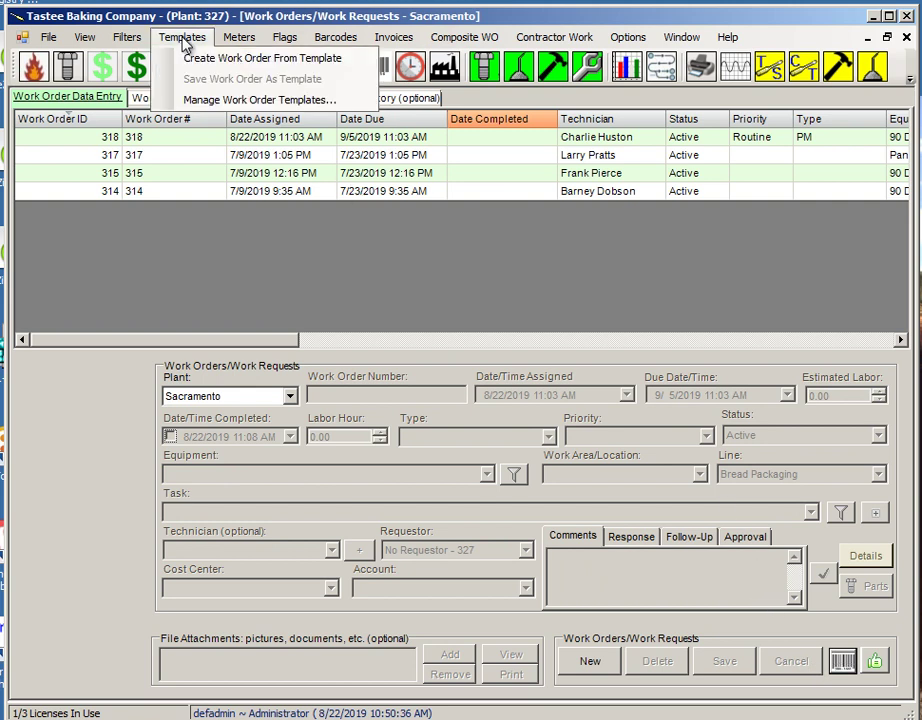
left_click(196, 101)
left_click_drag(78, 45, 442, 63)
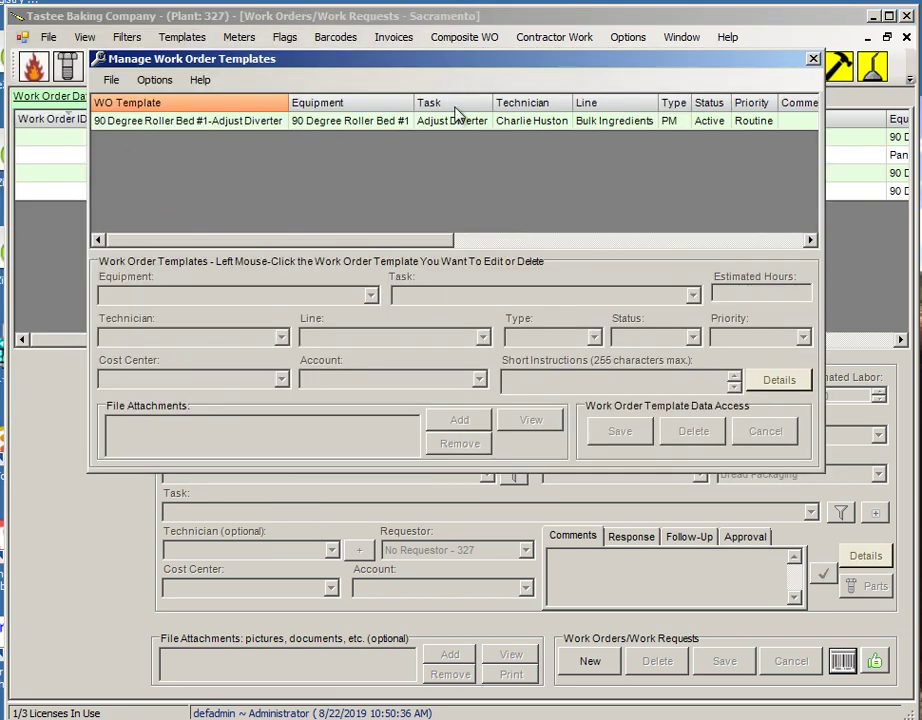
left_click(396, 121)
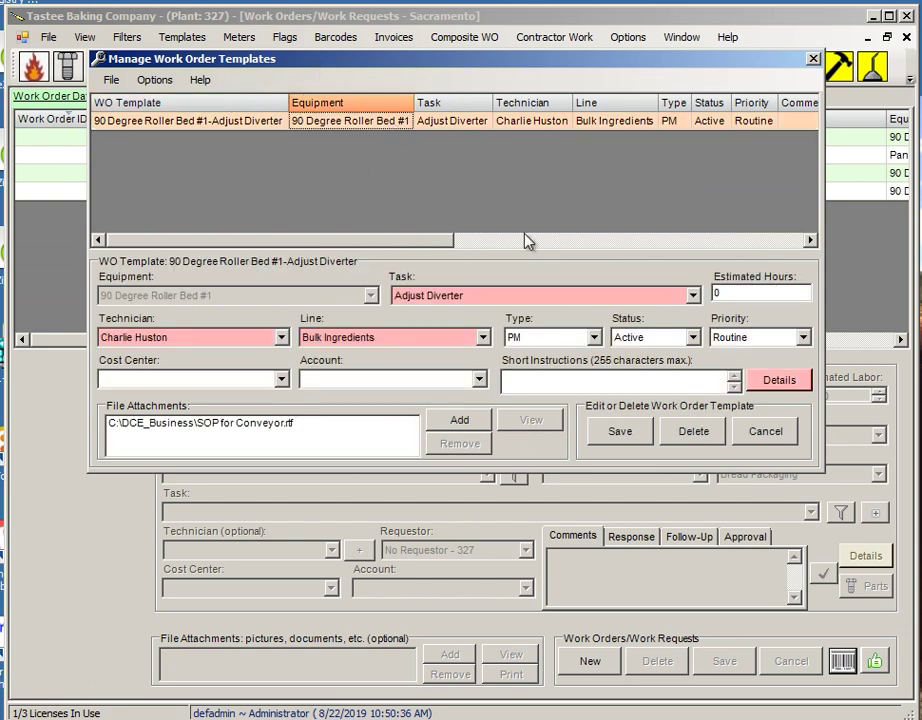
left_click(594, 338)
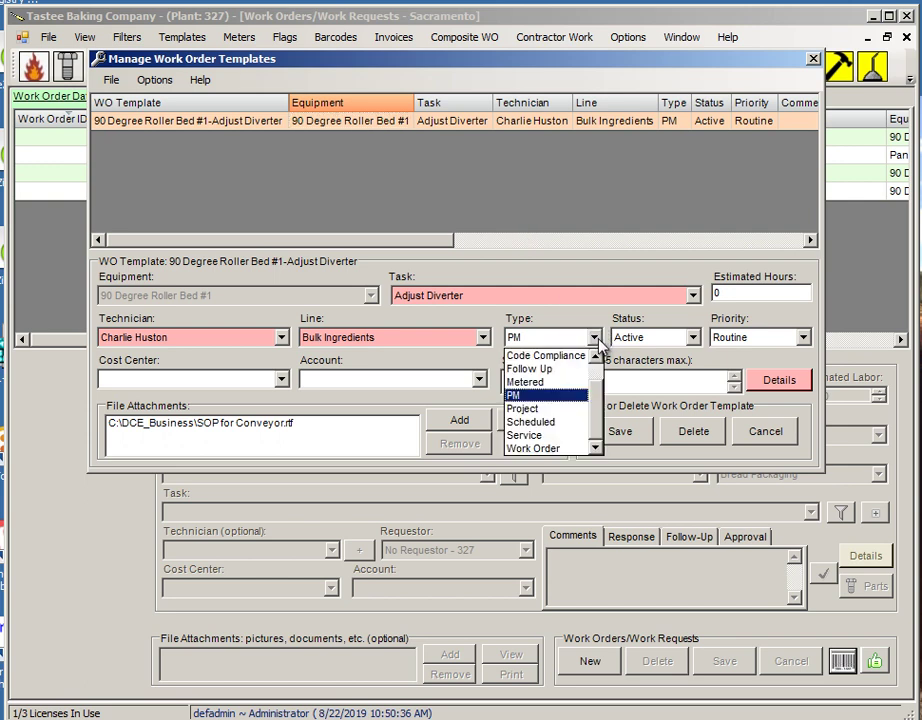
left_click(538, 421)
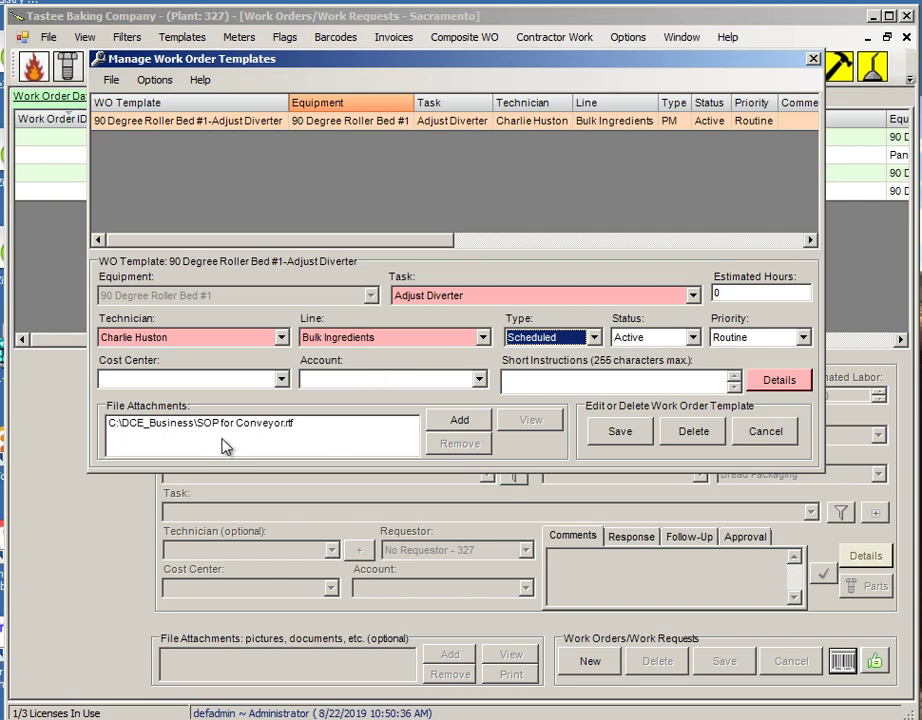
left_click(620, 431)
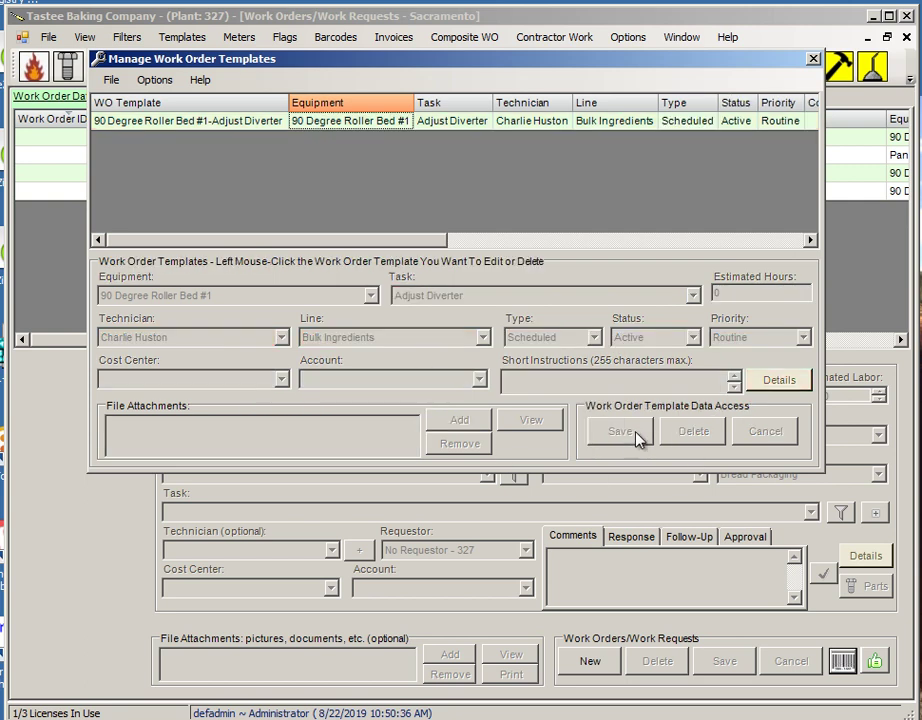
left_click(813, 59)
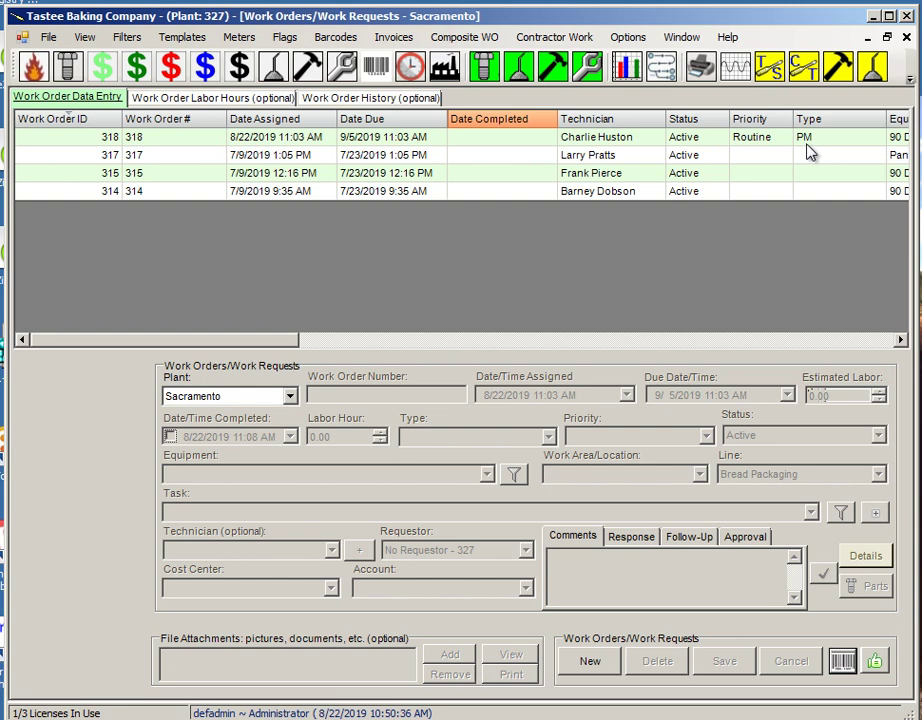
Create a work order from the 90 Degree Roller Bed #1-Adjust Diverter template and close the template window
left_click(180, 40)
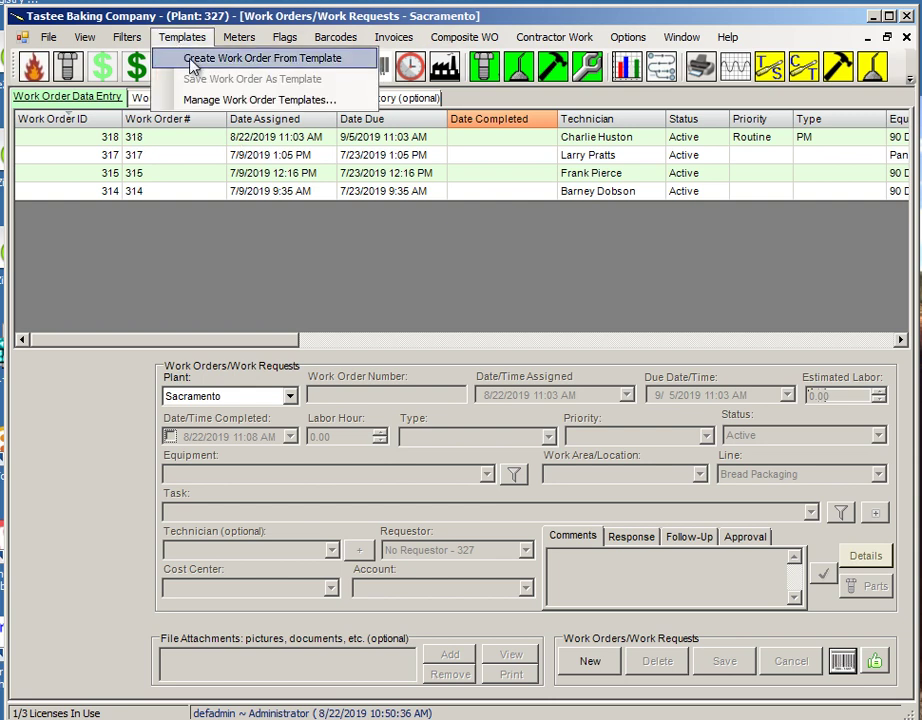
left_click(193, 60)
left_click_drag(91, 72, 575, 124)
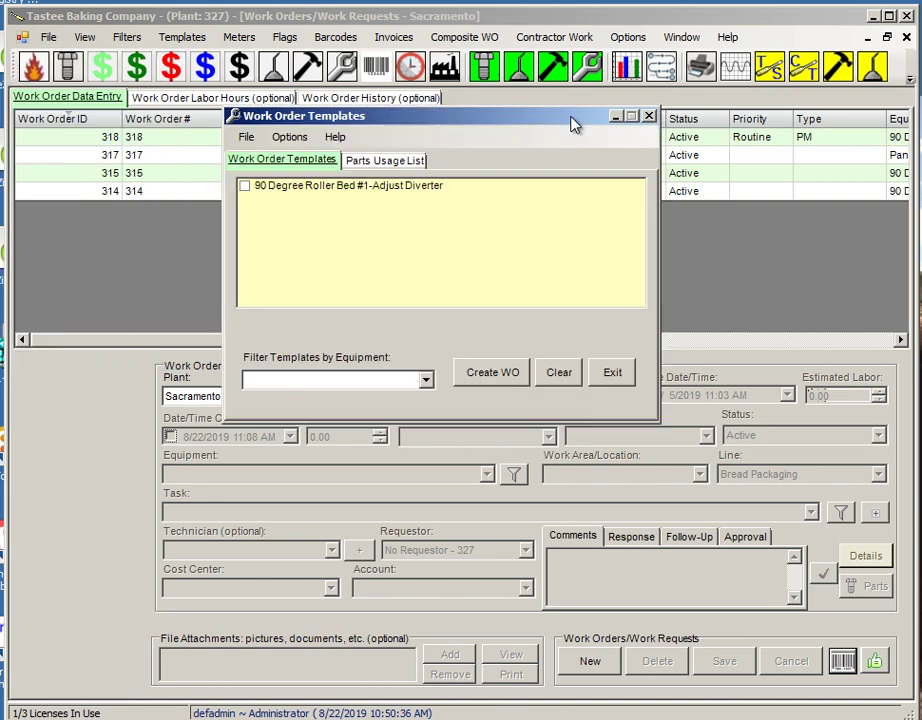
left_click(244, 186)
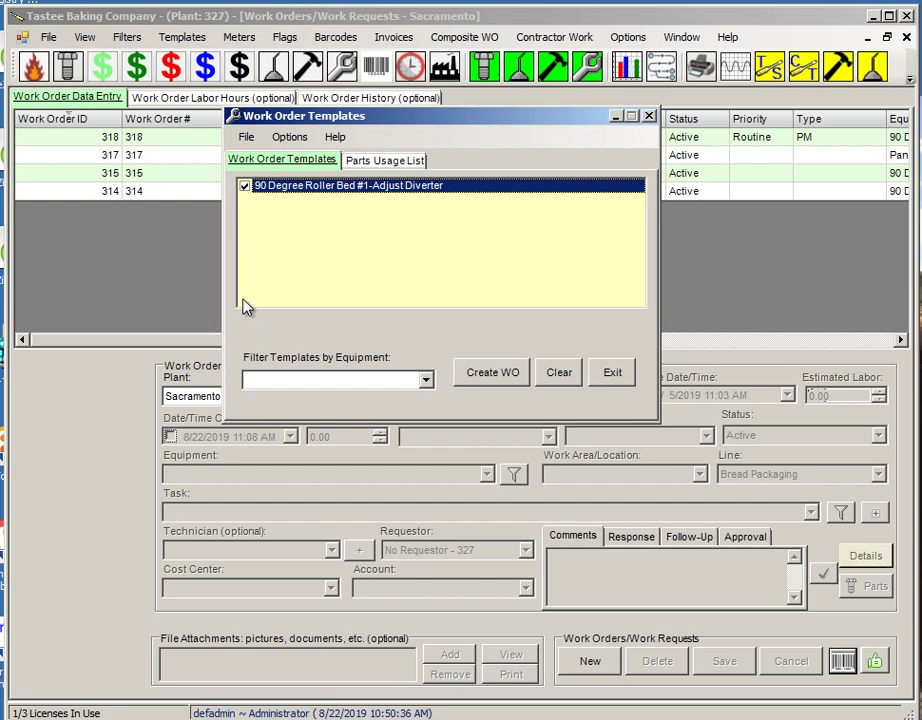
left_click(503, 380)
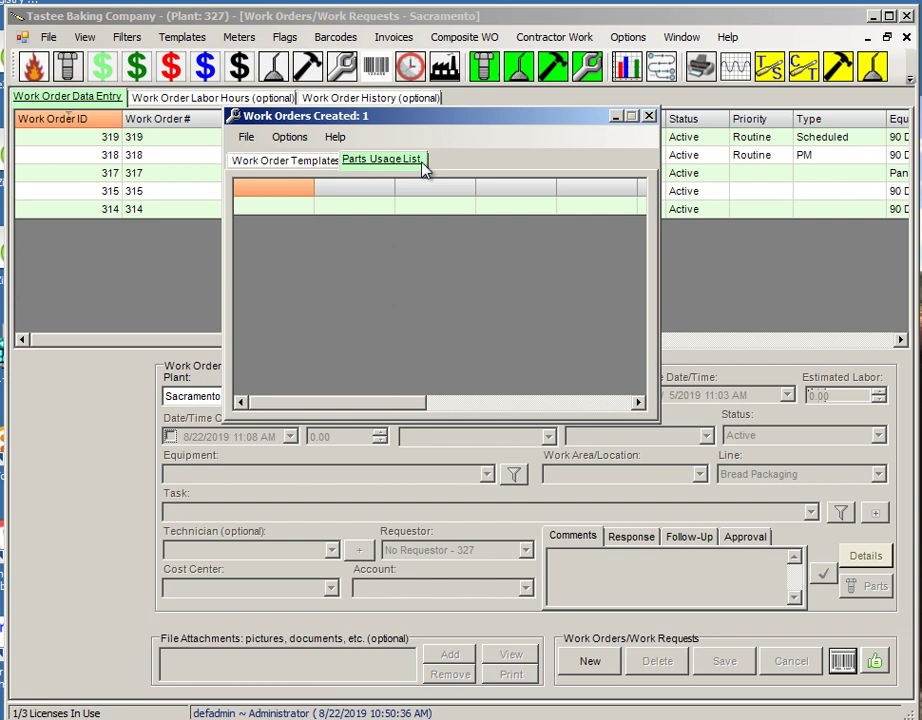
left_click(649, 117)
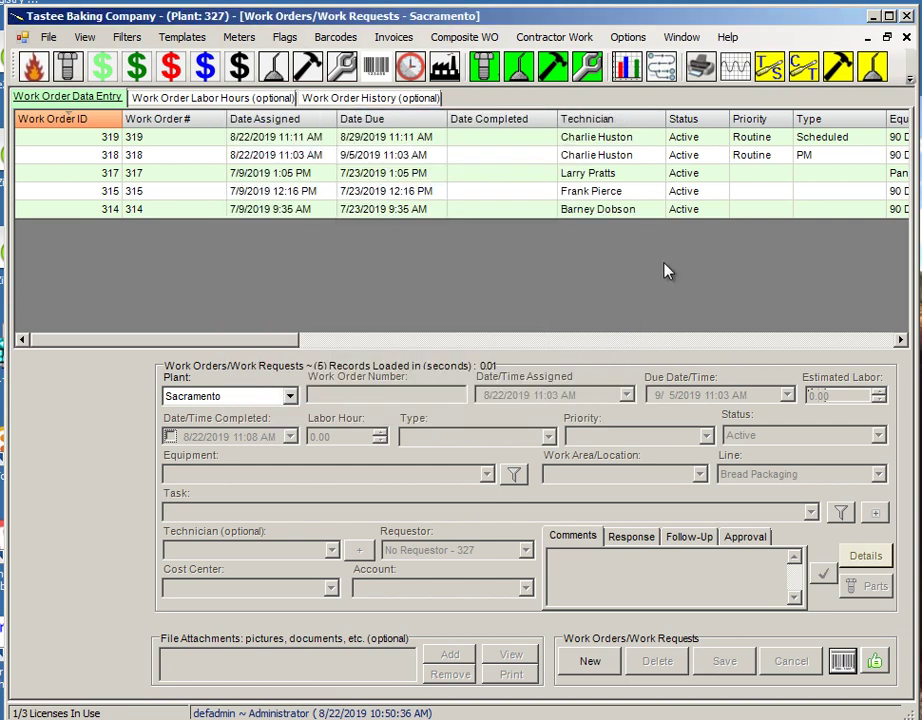
Delete work order 319, the Scheduled record generated from the template
left_click(364, 137)
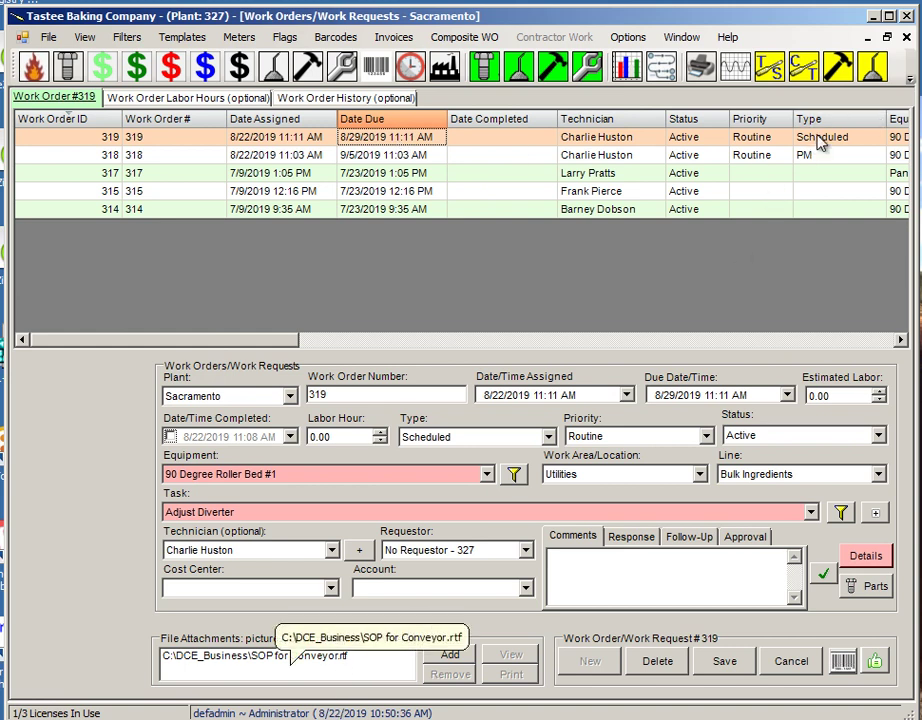
left_click(678, 662)
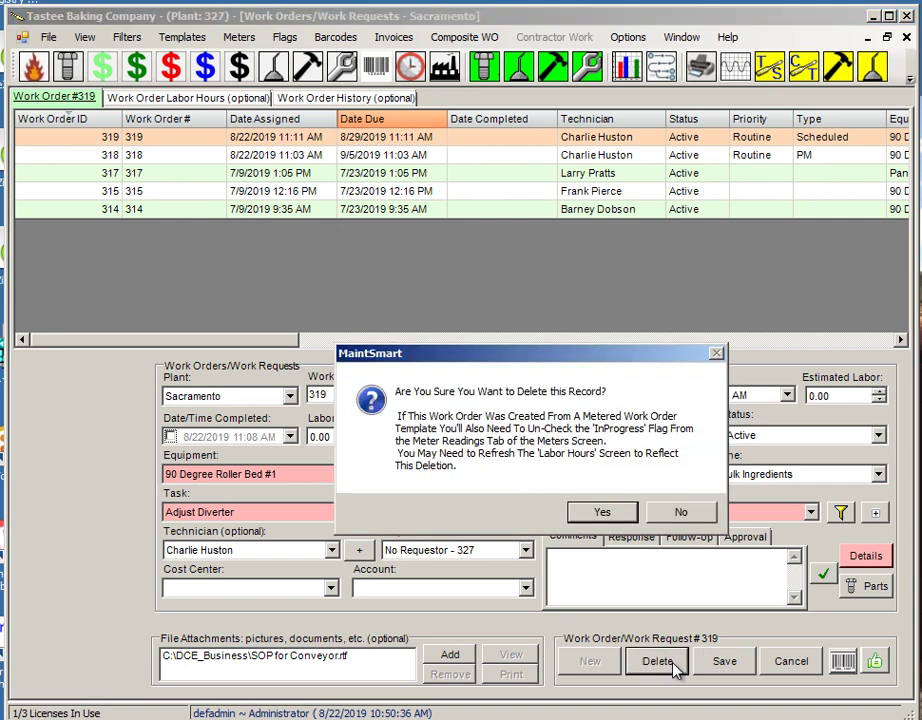
left_click(604, 514)
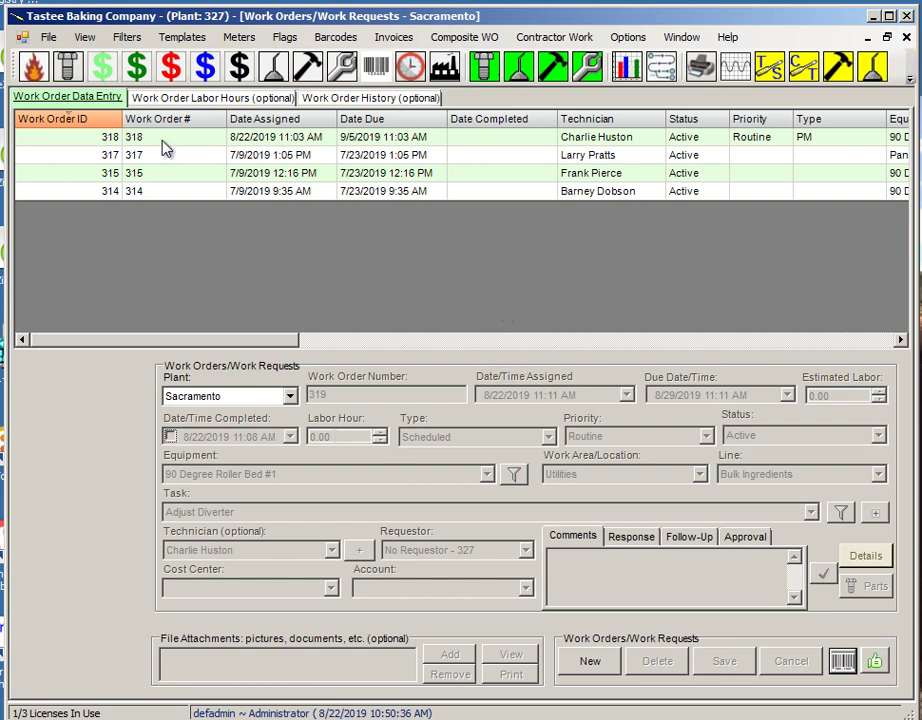
Close the work orders screen, open the Printer/Email Job Scheduler, and look over its printer settings, print schedules and print/email jobs
left_click(906, 37)
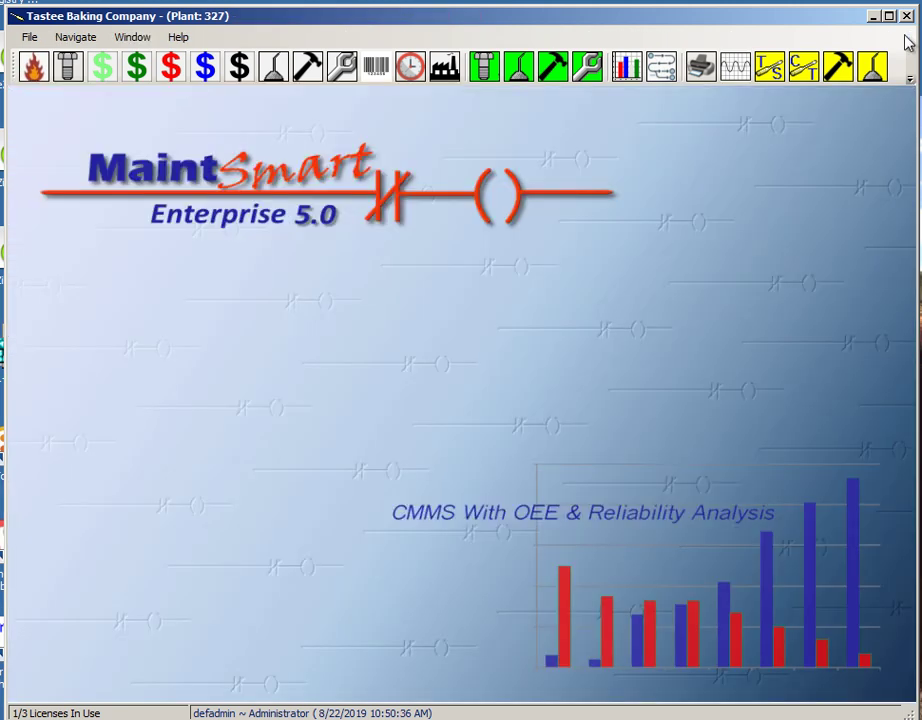
left_click(698, 70)
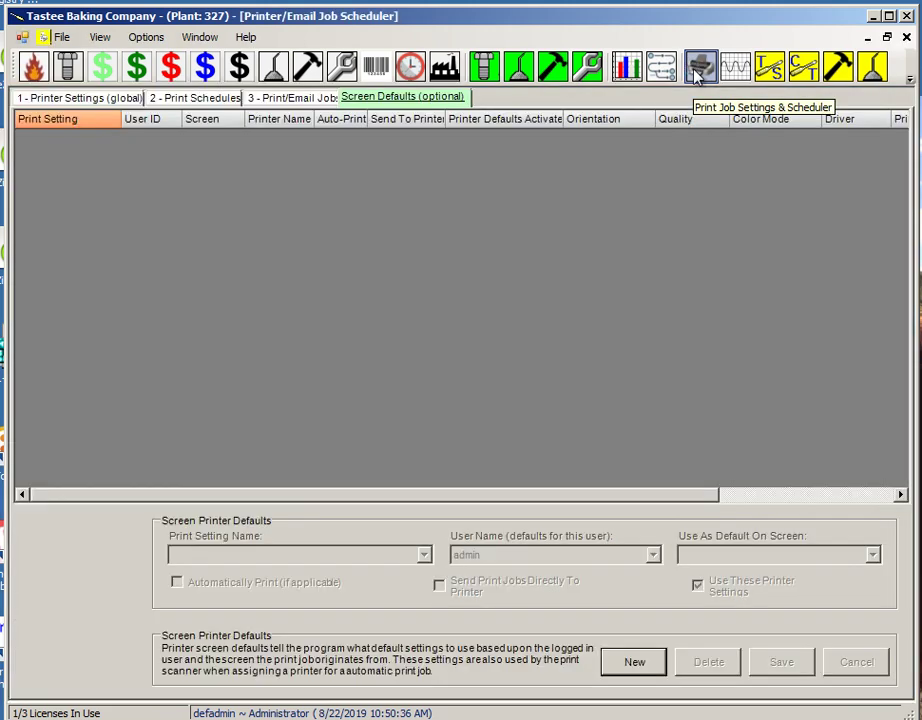
left_click(90, 99)
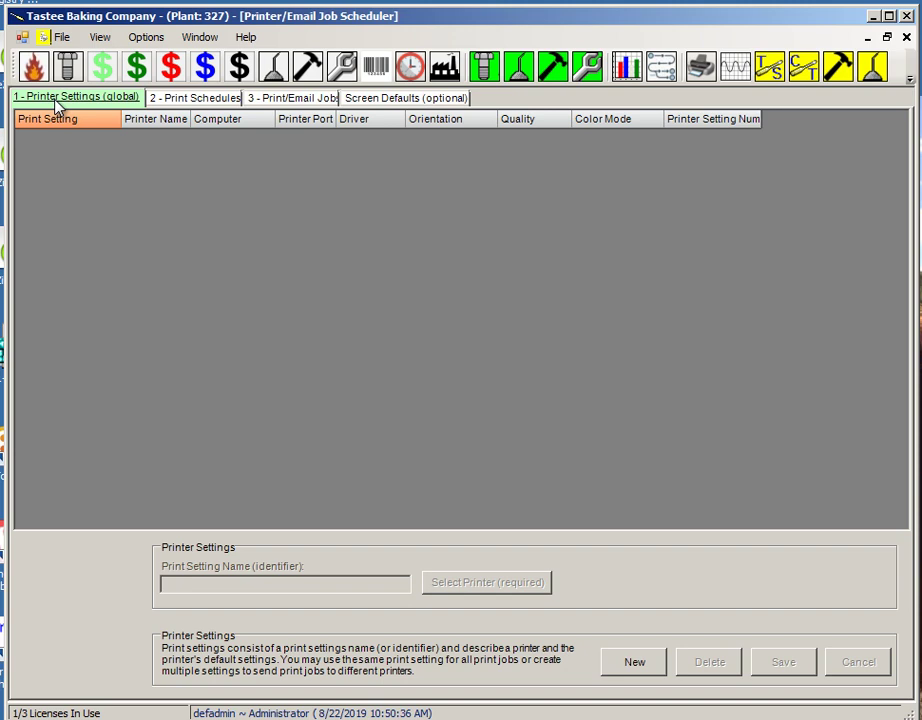
left_click(190, 103)
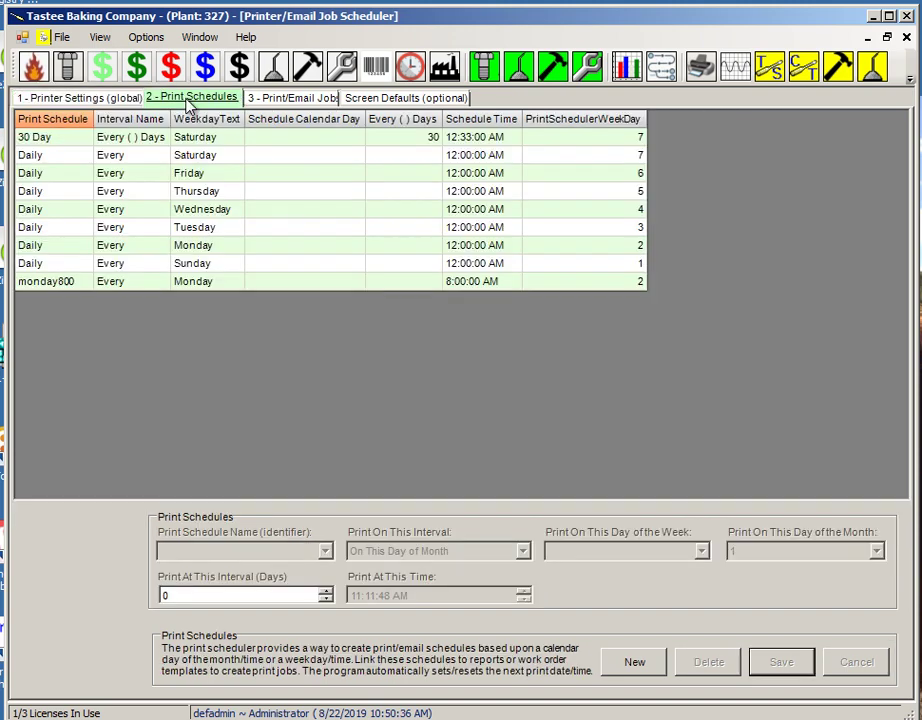
left_click(290, 98)
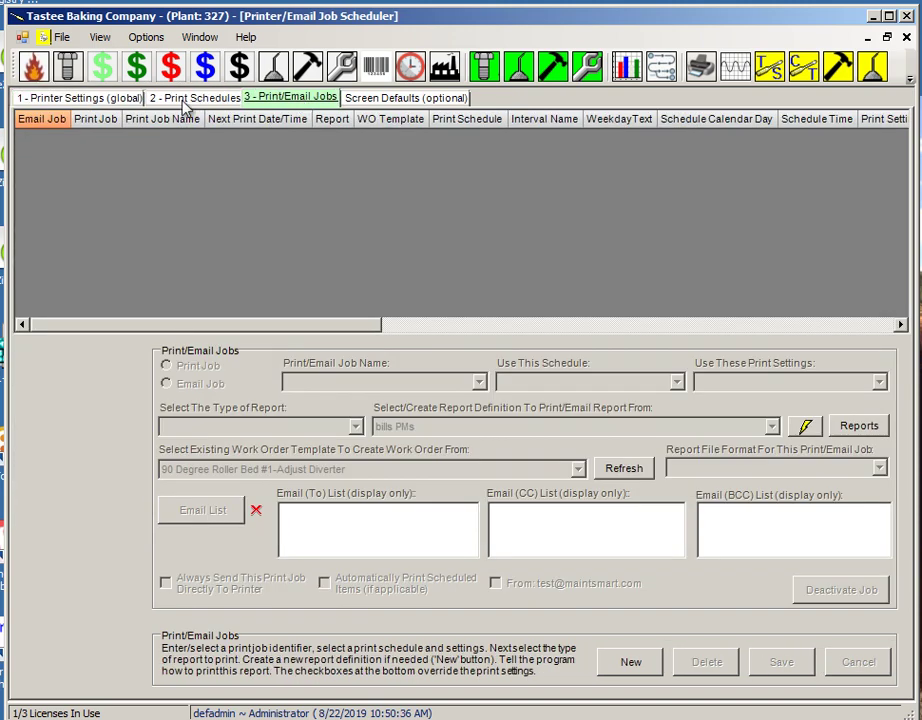
Create and save a global printer setting named shop that uses the Snagit 11 printer
left_click(94, 104)
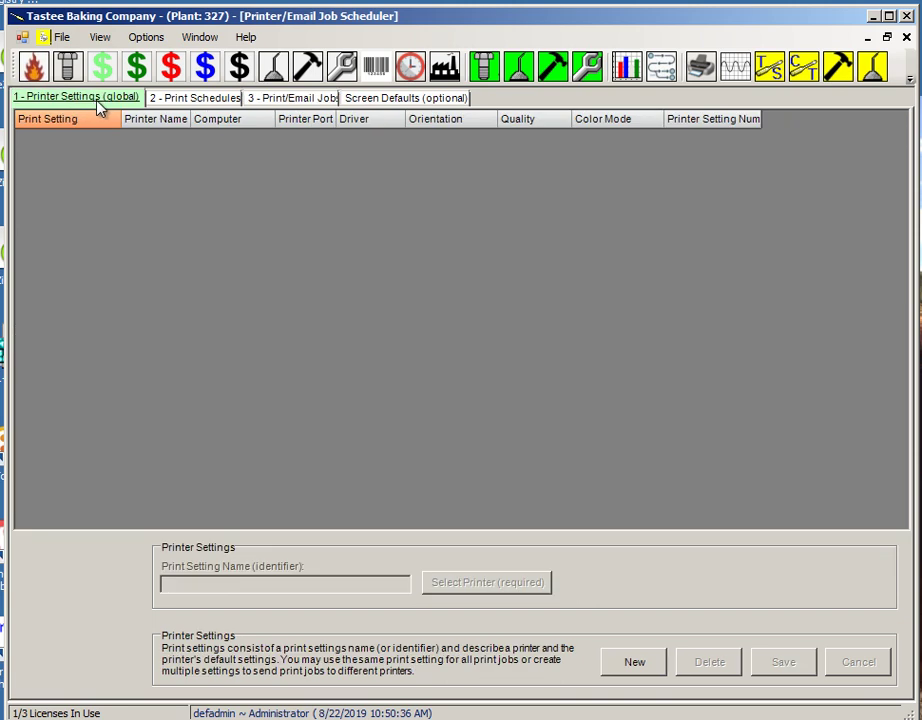
left_click(643, 666)
left_click(309, 584)
type("shop")
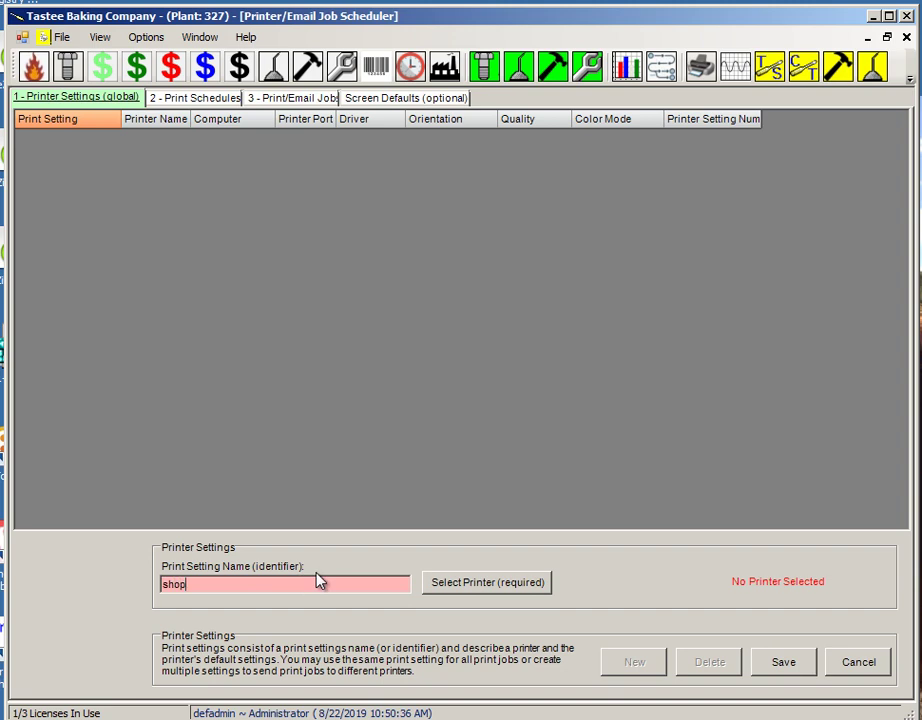
left_click(490, 585)
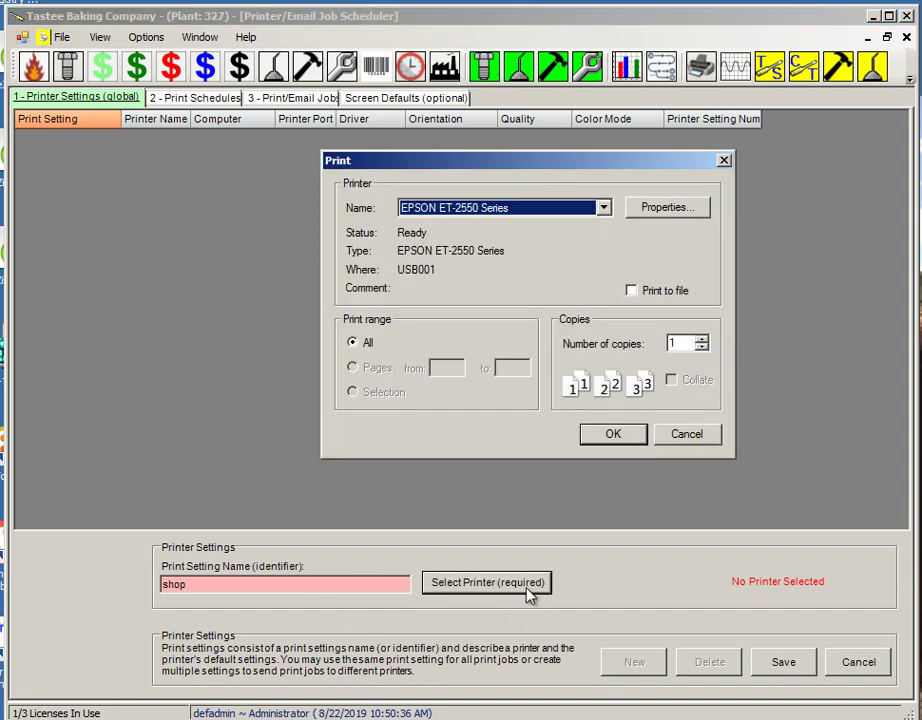
left_click(604, 209)
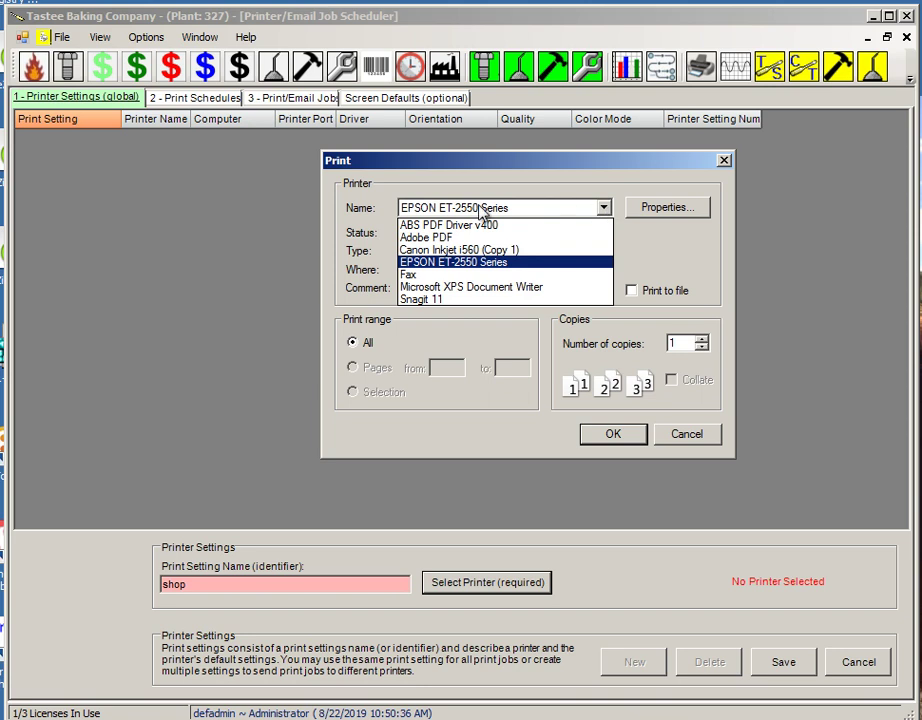
left_click(420, 300)
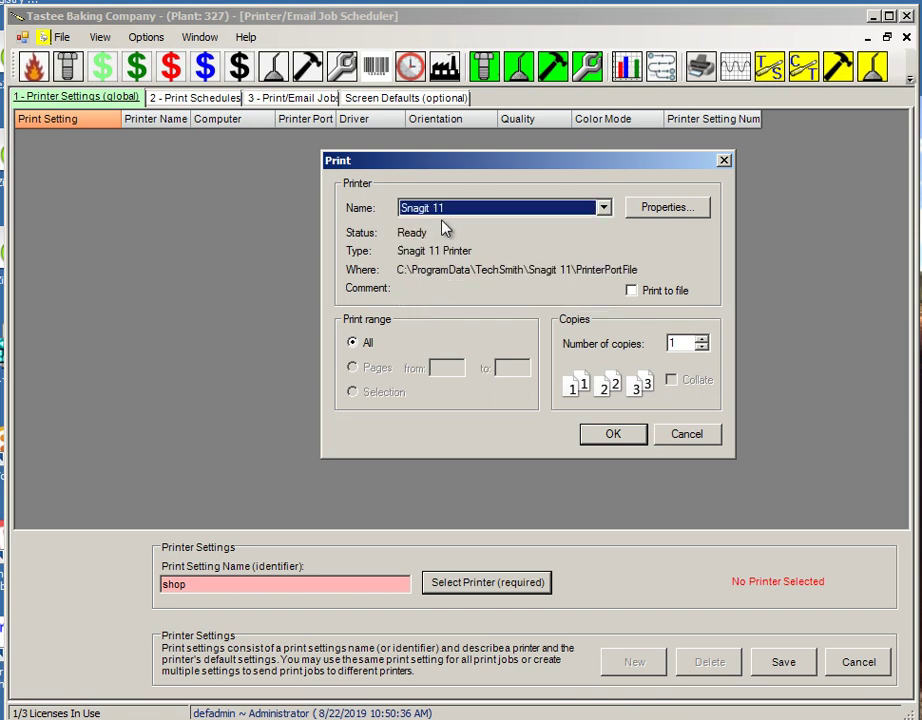
left_click(613, 438)
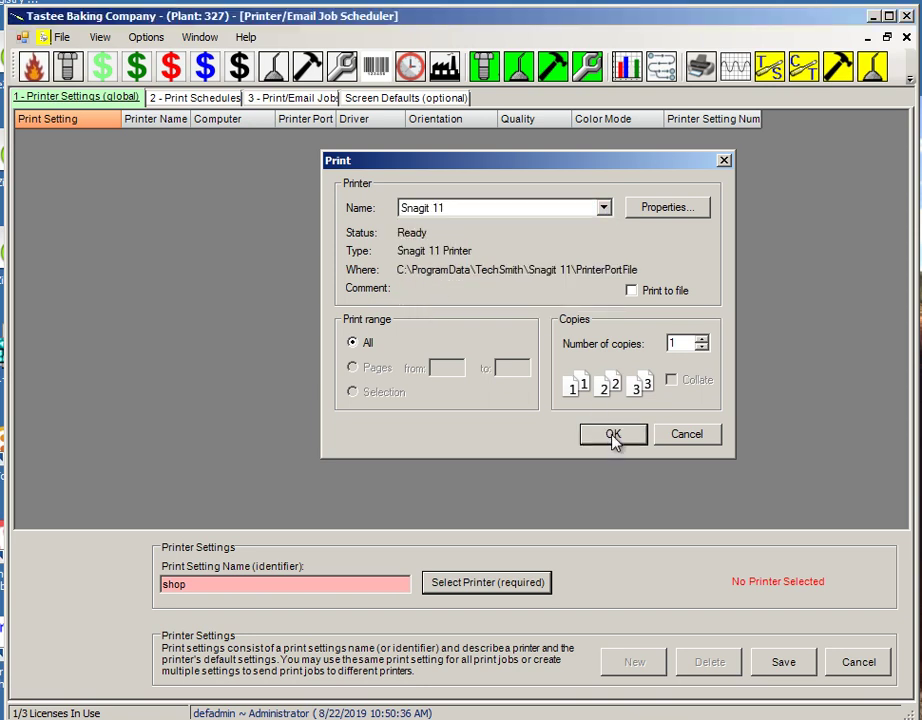
left_click(790, 662)
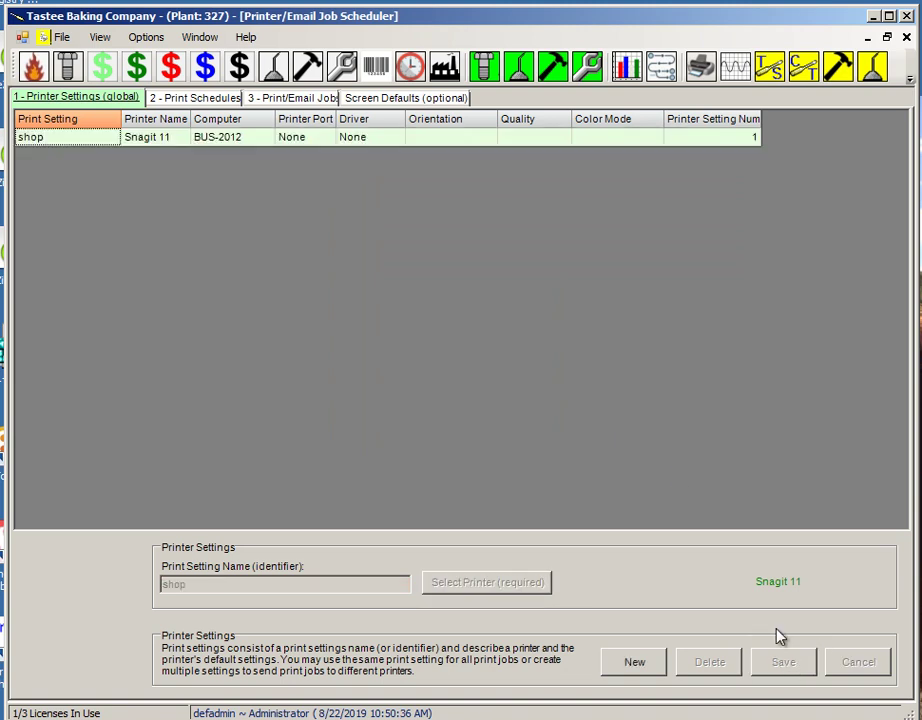
Start a new print schedule and name it Friday800
left_click(195, 98)
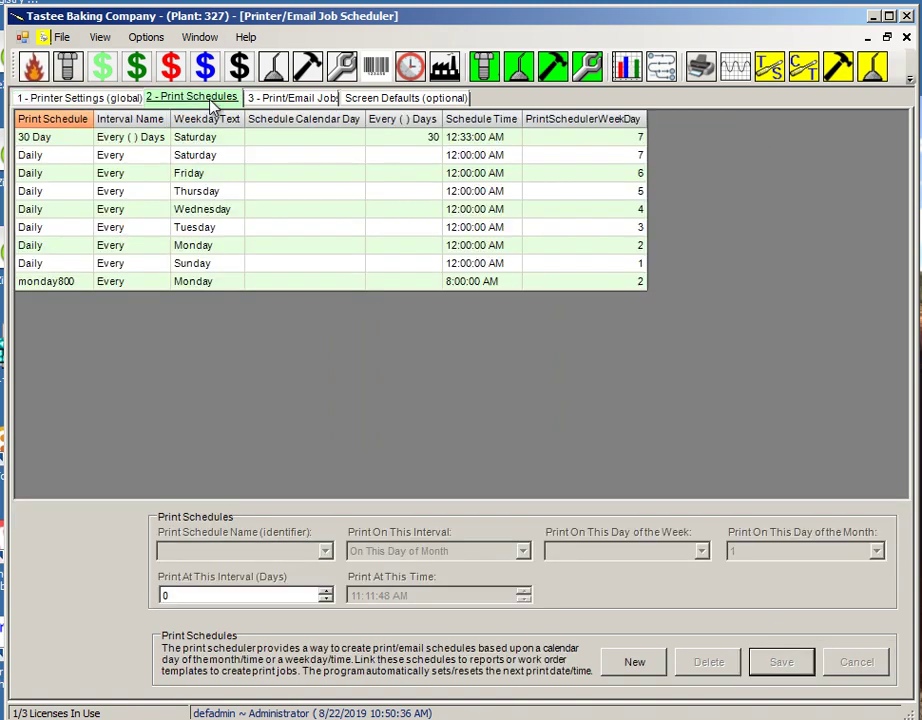
left_click(640, 662)
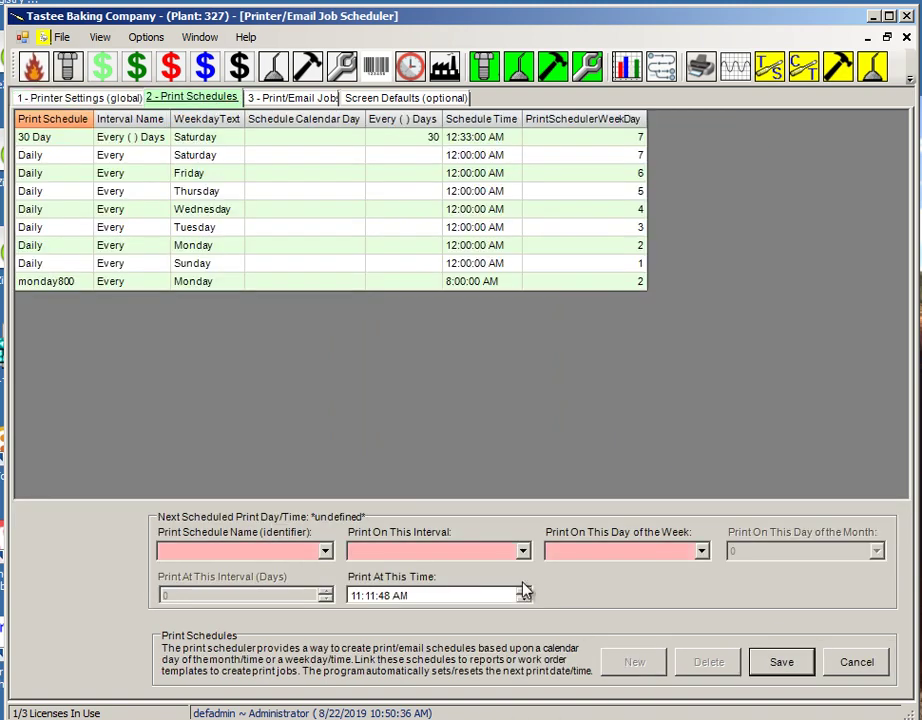
left_click(327, 558)
left_click(264, 566)
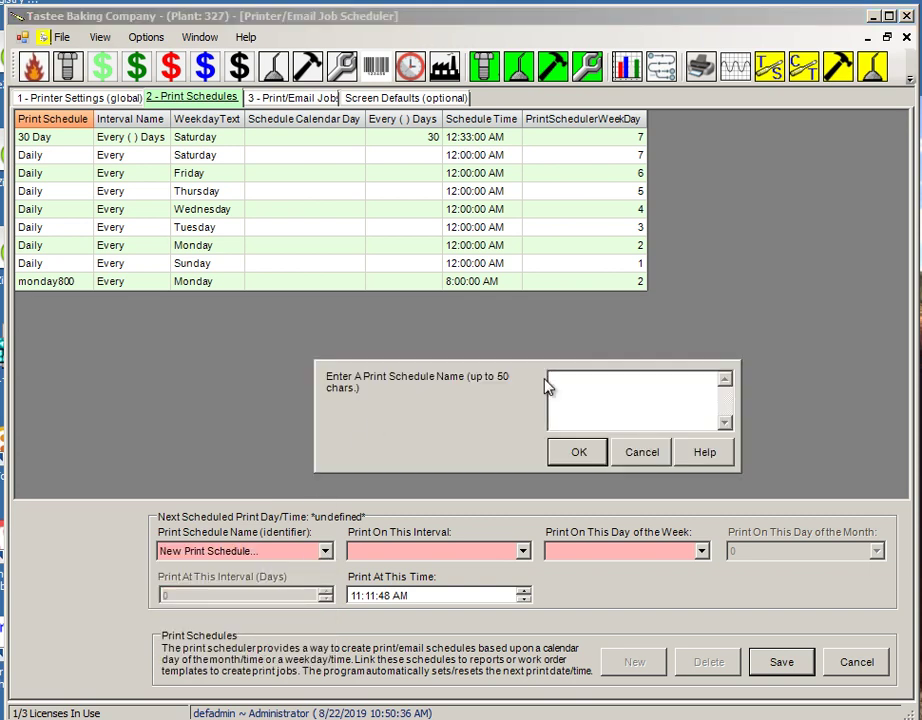
type("wot-tes")
key("BackSpace")
key("BackSpace")
key("BackSpace")
key("BackSpace")
key("BackSpace")
key("BackSpace")
key("BackSpace")
type("riday800")
left_click(582, 452)
Set the Friday800 schedule to print every Friday at 8:00:00 AM and save it
left_click(522, 551)
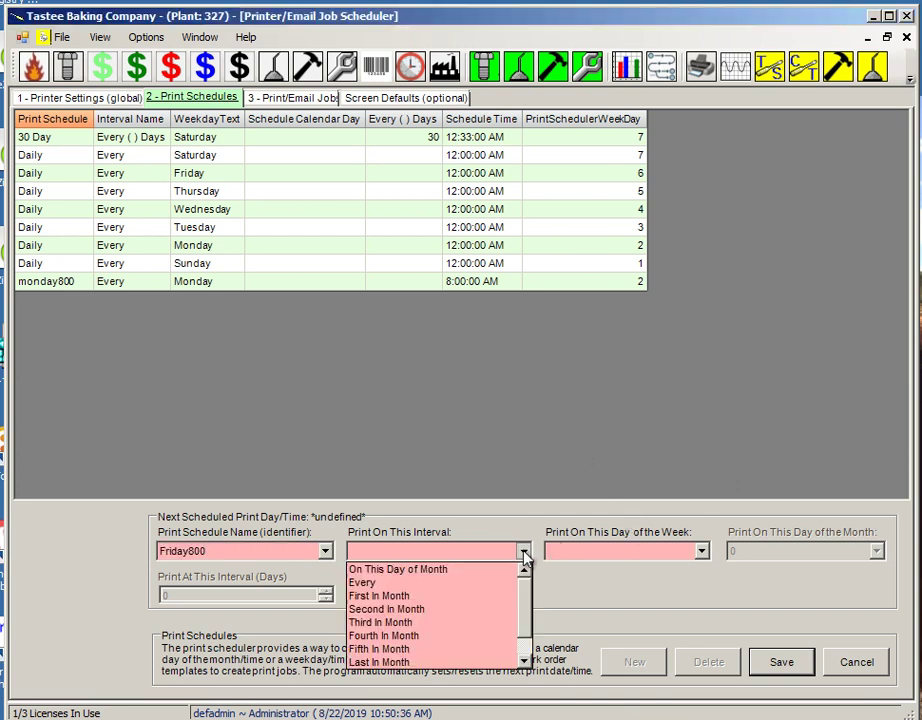
left_click(486, 583)
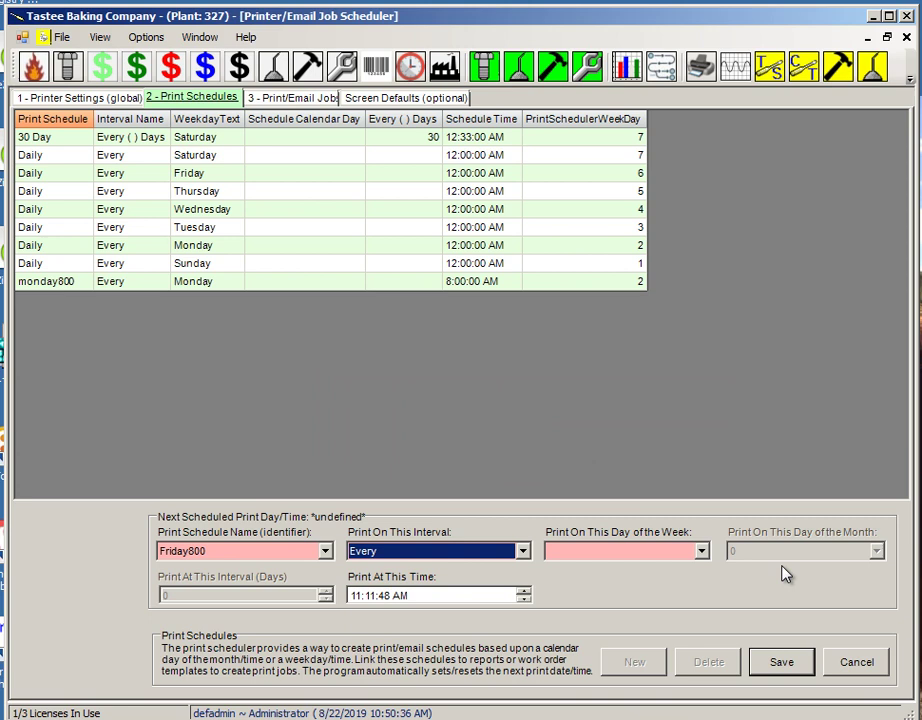
left_click(701, 551)
left_click(561, 636)
left_click(355, 595)
type("8")
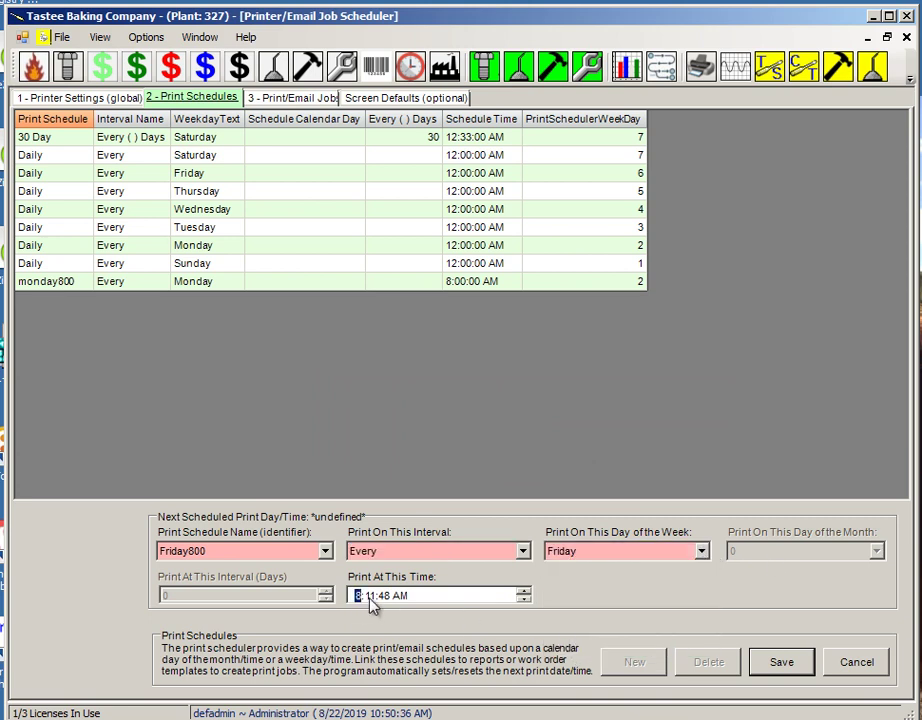
type("00")
left_click(783, 662)
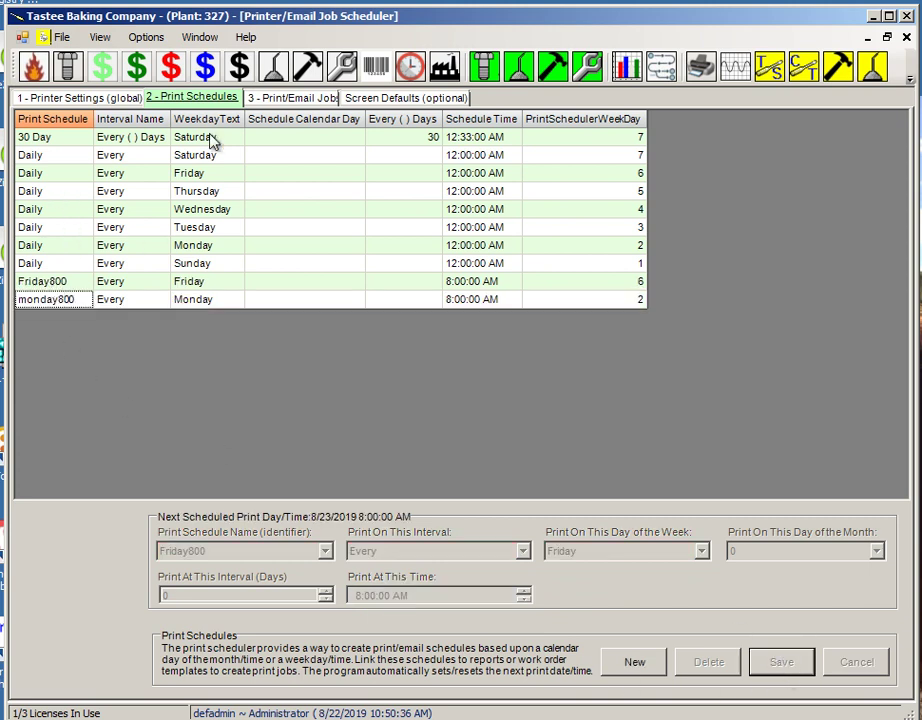
Start a new print job, rather than an email job, and name it conveyor service
left_click(297, 100)
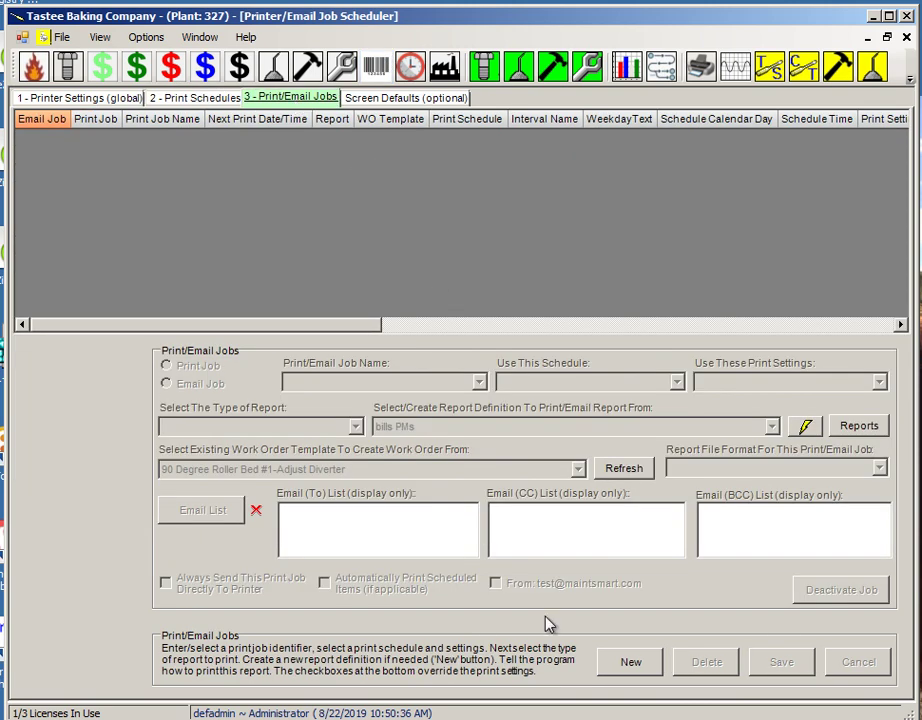
left_click(638, 669)
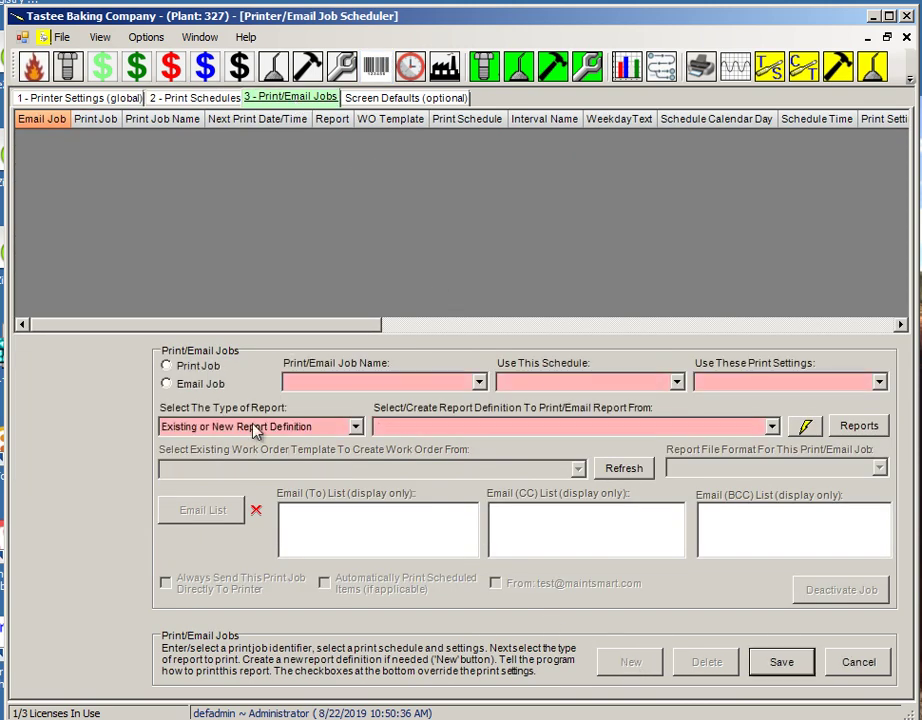
left_click(168, 367)
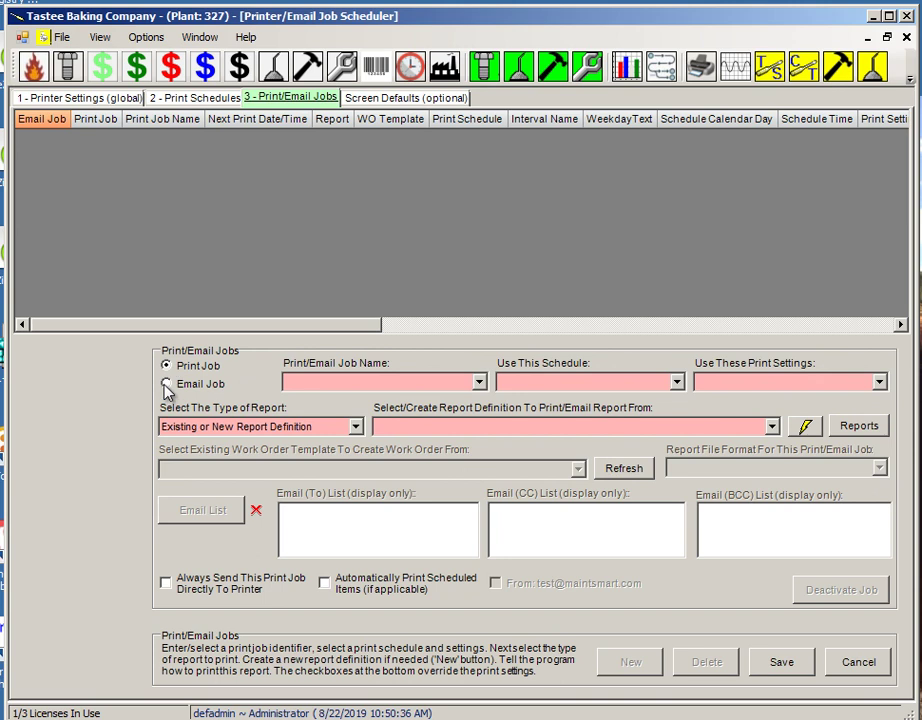
left_click(479, 381)
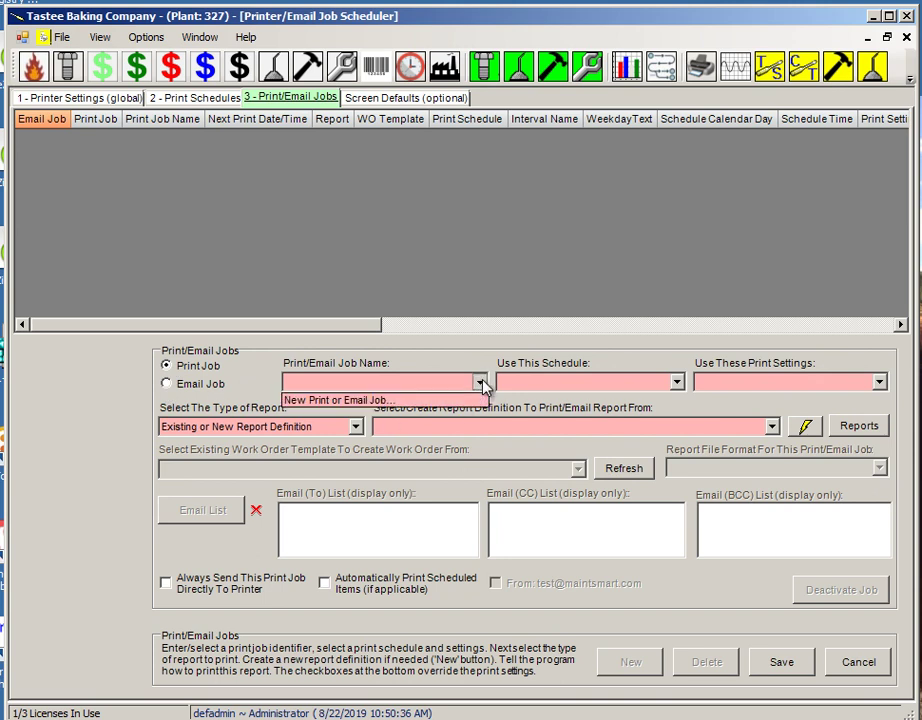
left_click(367, 400)
type("convesor")
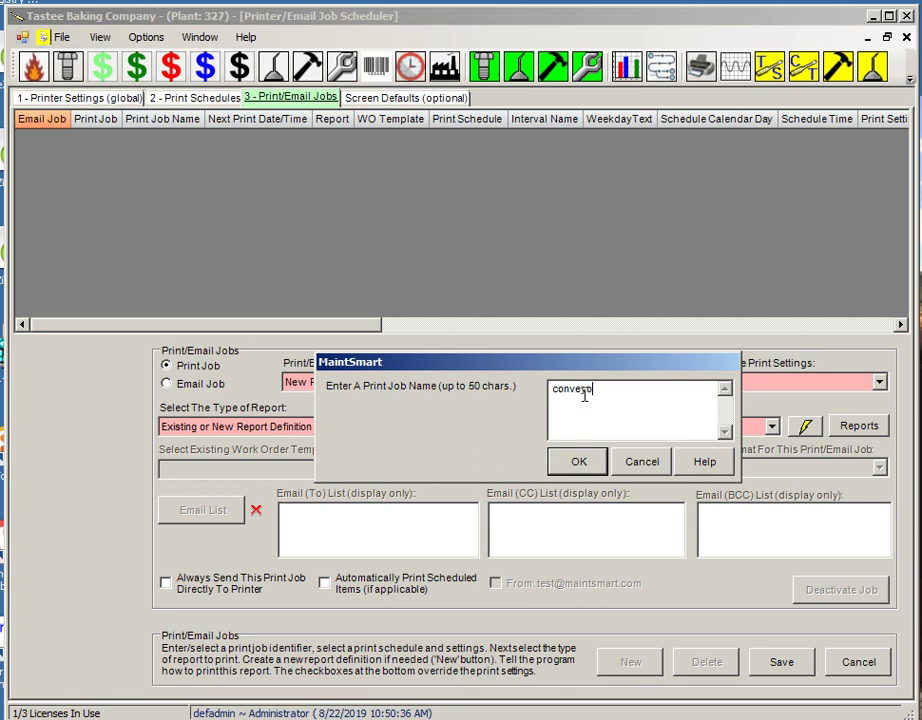
type(" service")
left_click(586, 463)
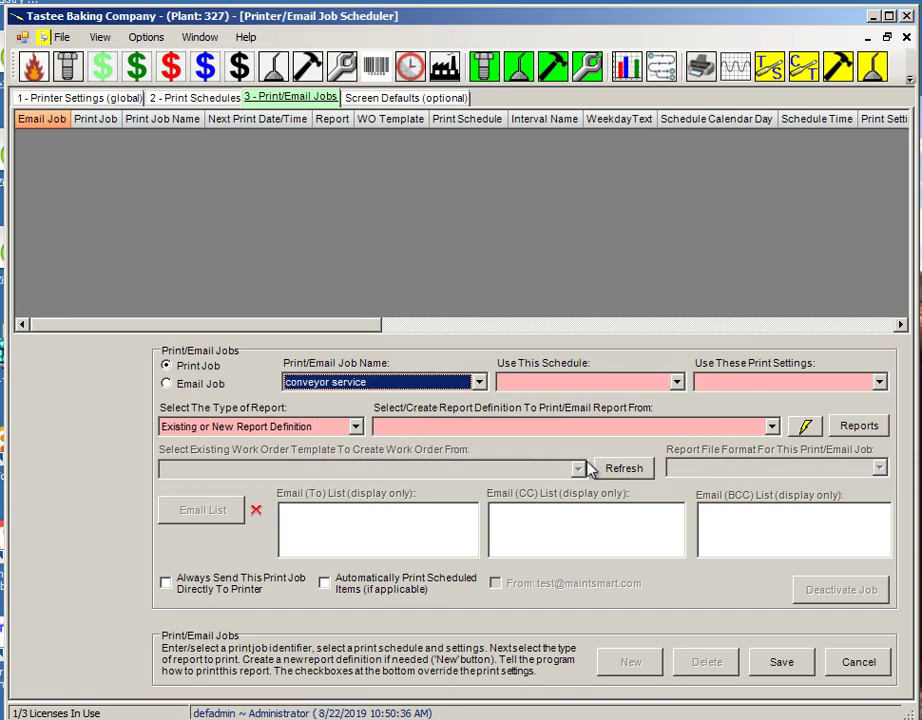
Assign the Friday800 schedule and the shop print settings to the conveyor service print job
left_click(677, 382)
left_click(522, 428)
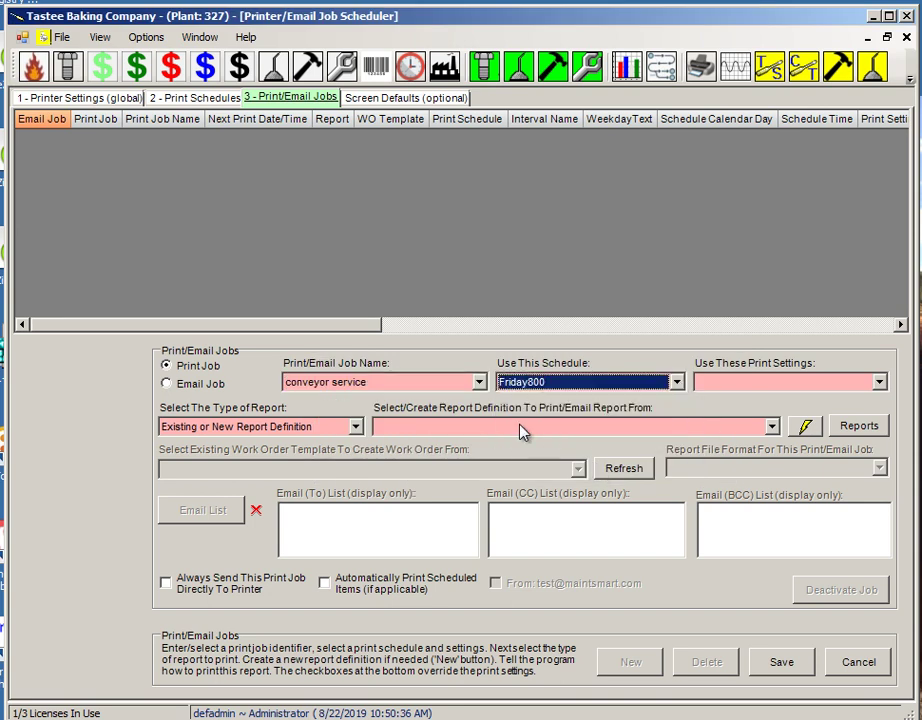
left_click(879, 382)
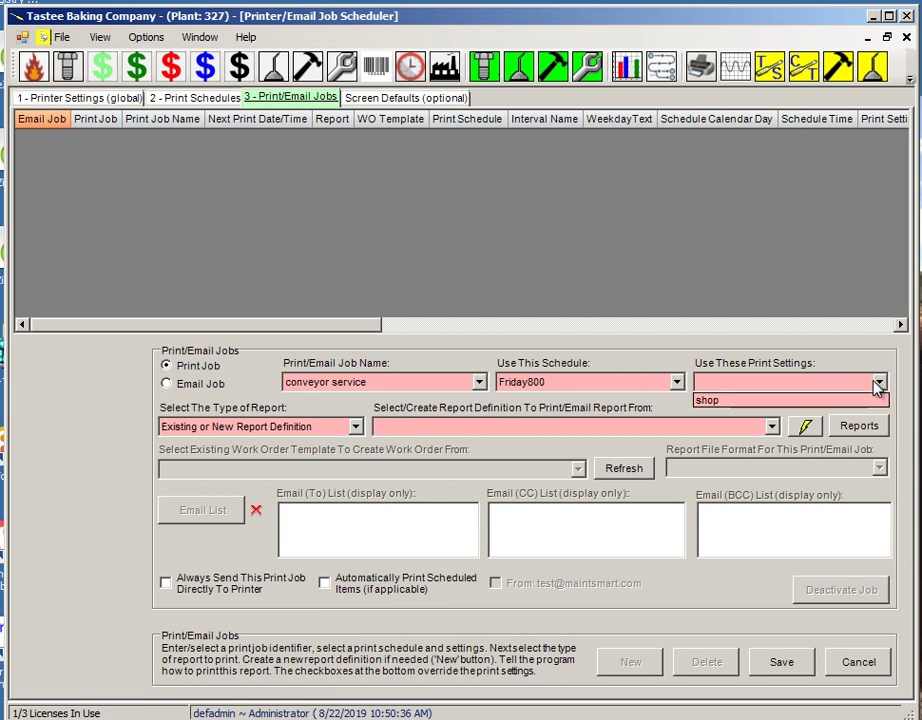
left_click(711, 401)
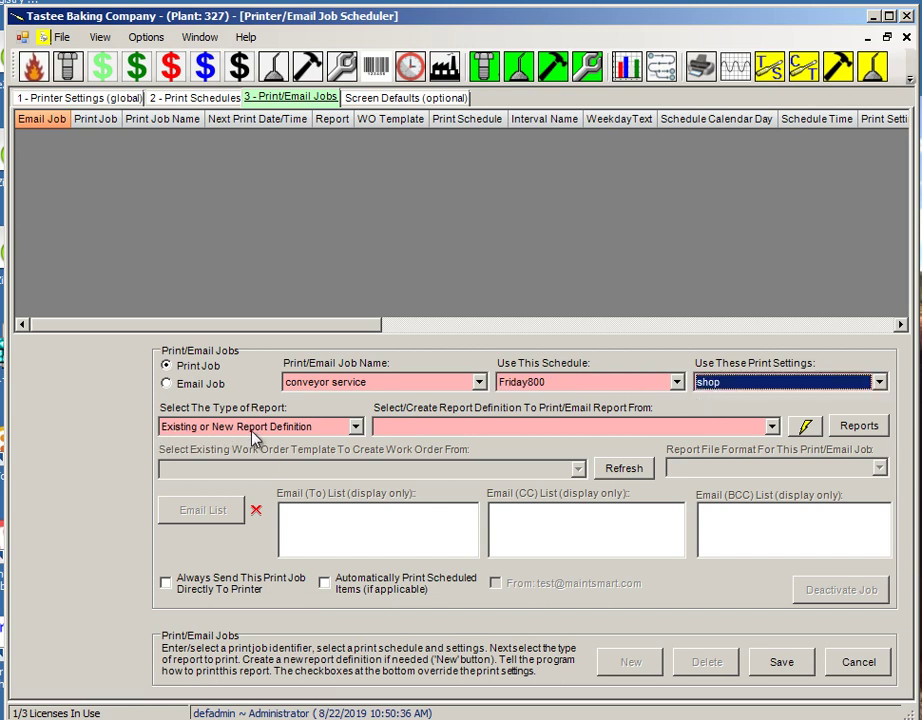
Set the report type to Work Order From Work Order Template, using the 90 Degree Roller Bed #1-Adjust Diverter template
left_click(355, 426)
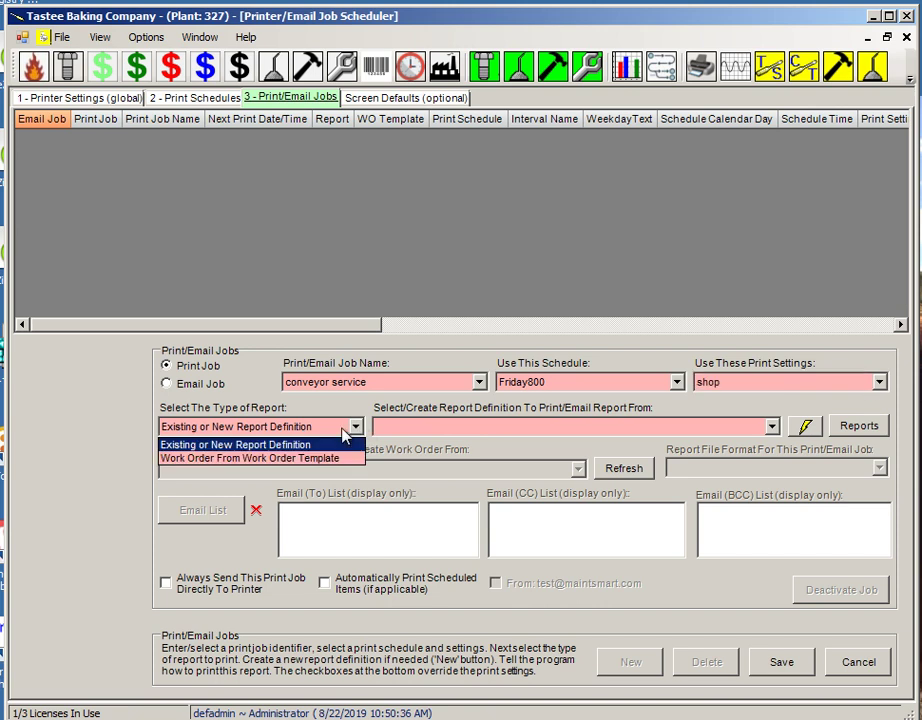
left_click(275, 459)
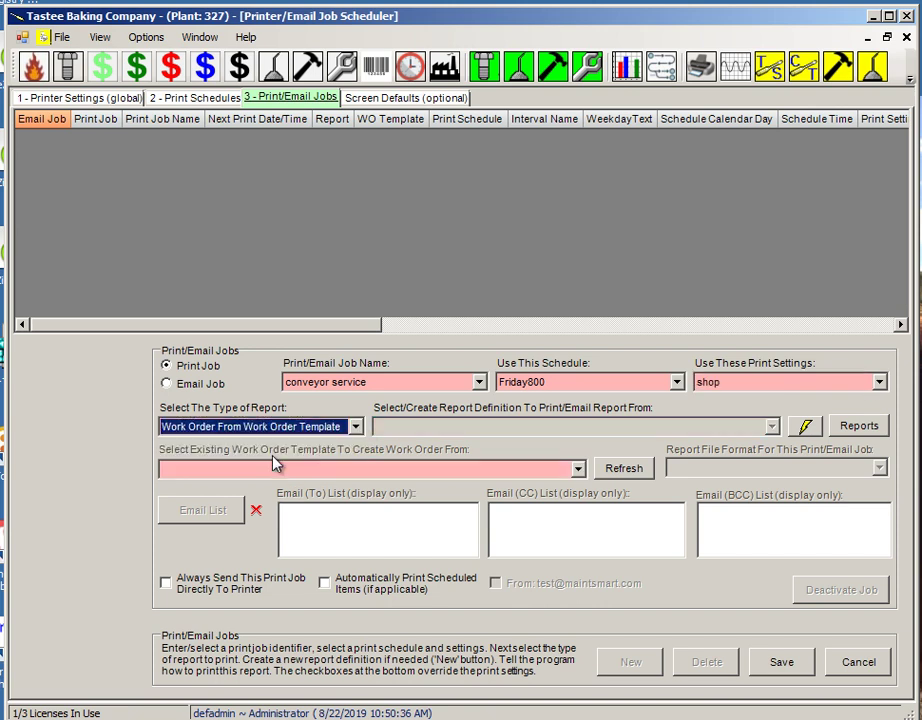
left_click(575, 470)
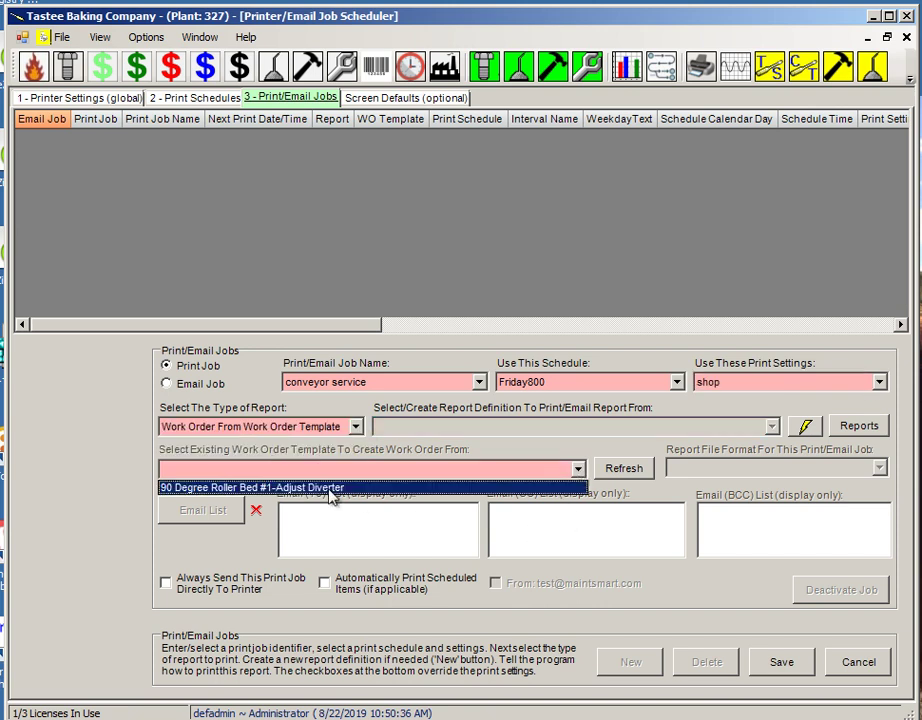
left_click(305, 488)
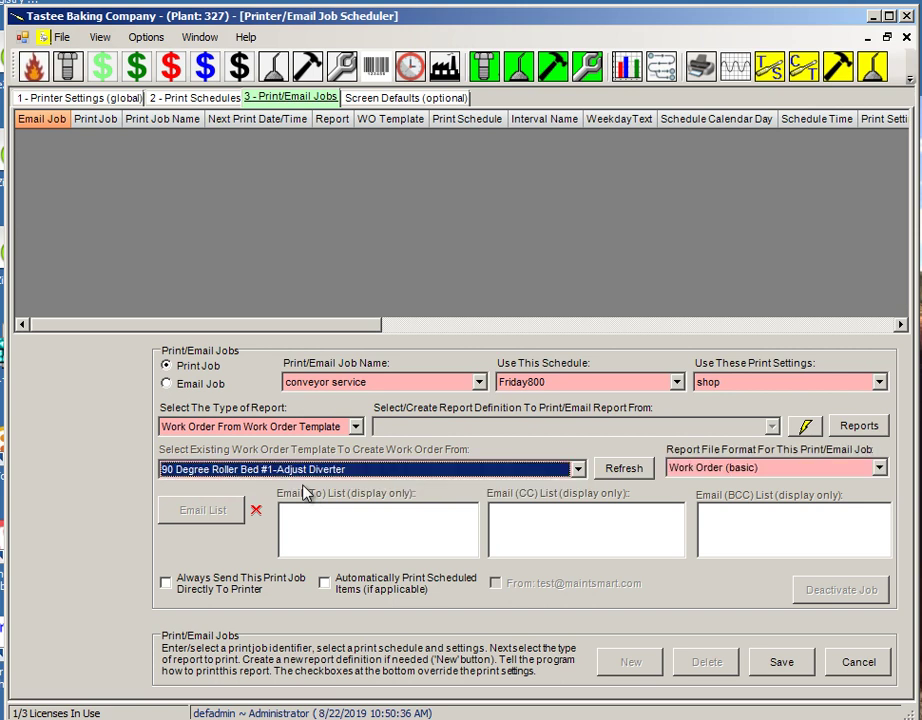
Choose the Work Order (with parts list and details) format, enable direct-to-printer and automatic printing of scheduled items, and save the job
left_click(879, 467)
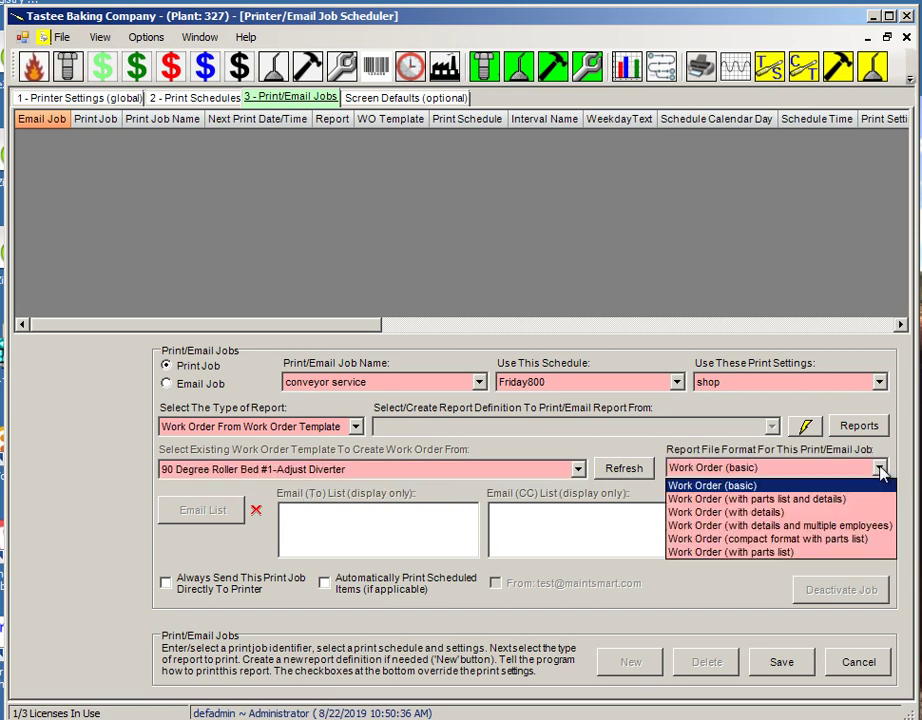
left_click(842, 499)
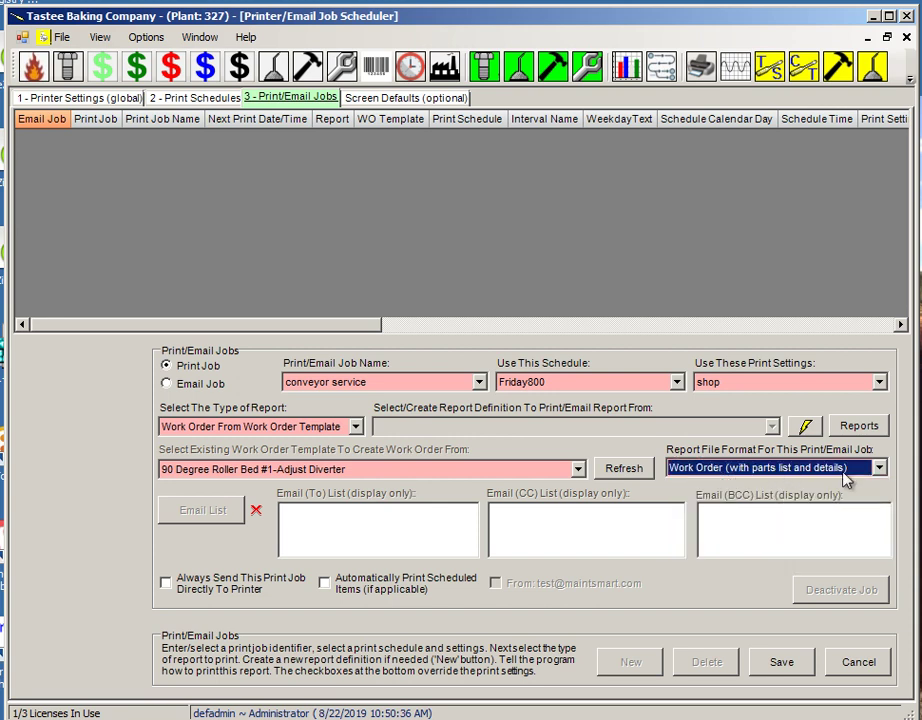
left_click(166, 582)
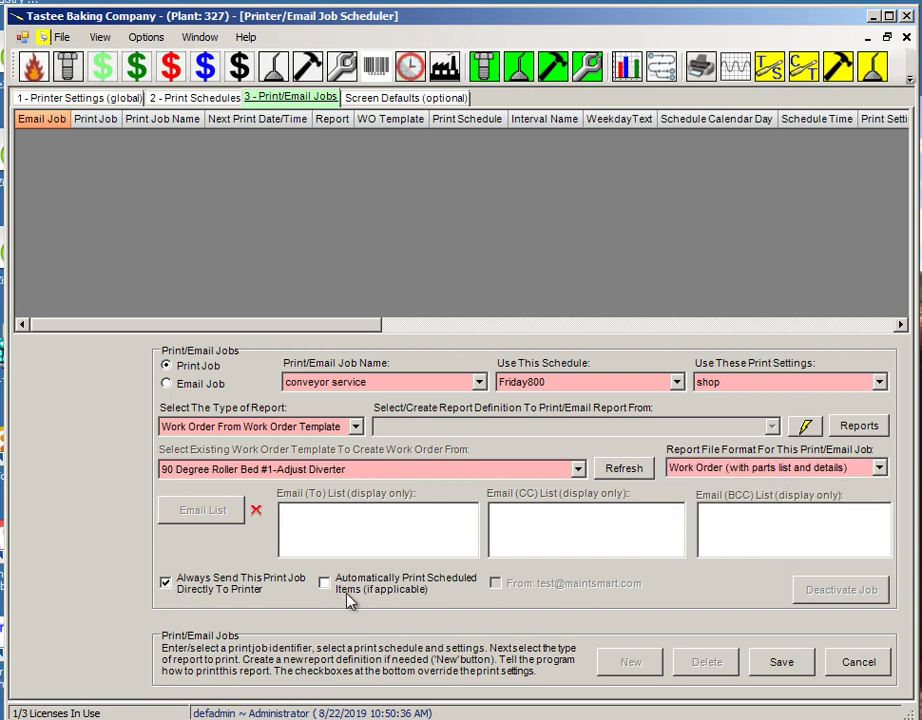
left_click(324, 585)
left_click(786, 664)
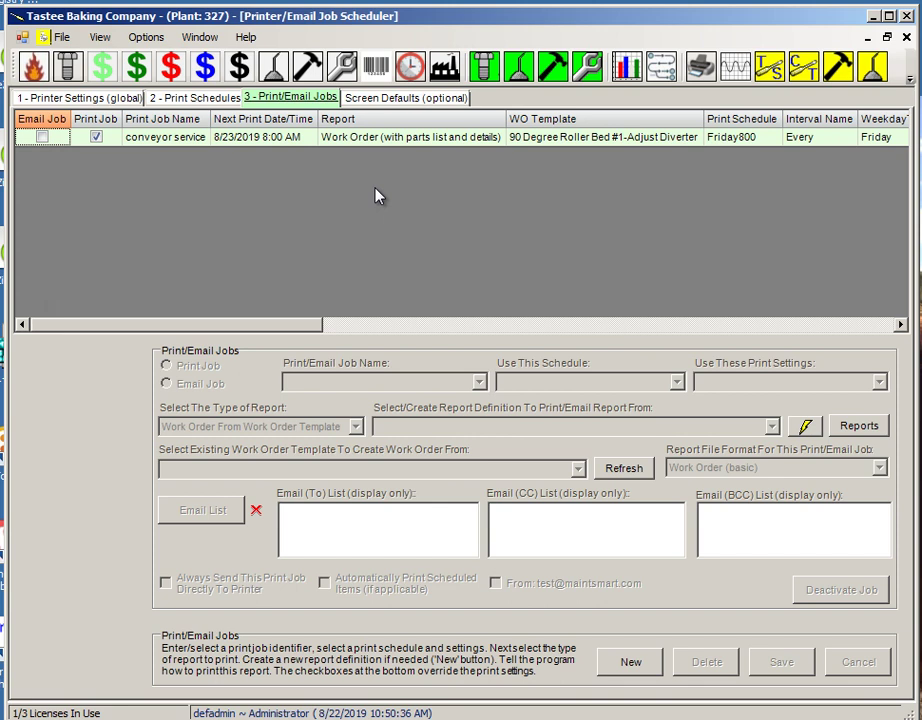
Review the work order, auto-print scanner and report properties in the program configuration, and return to the job scheduler
left_click(910, 80)
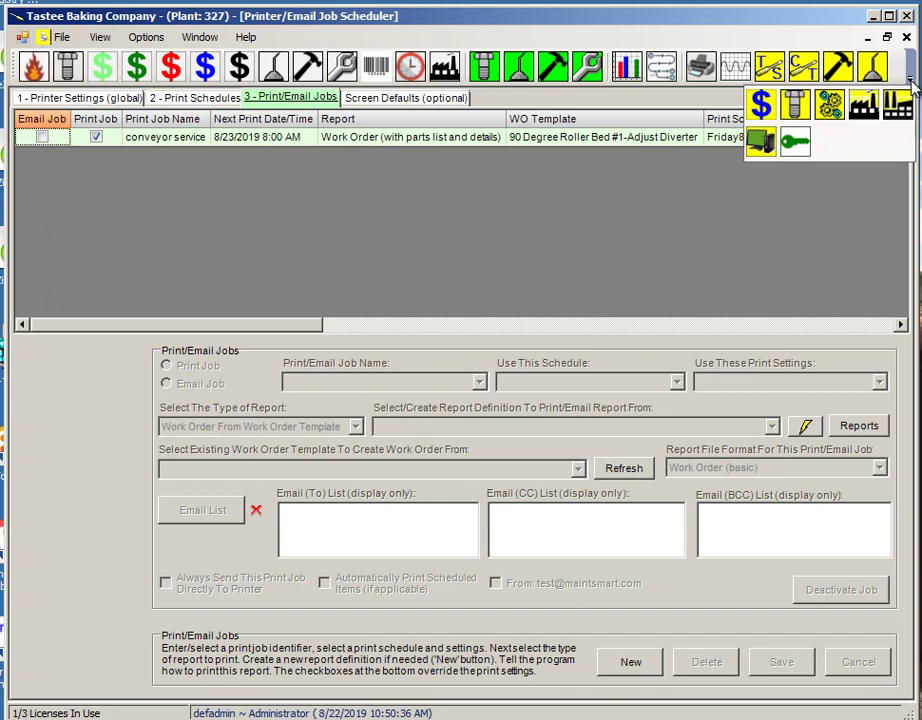
left_click(761, 145)
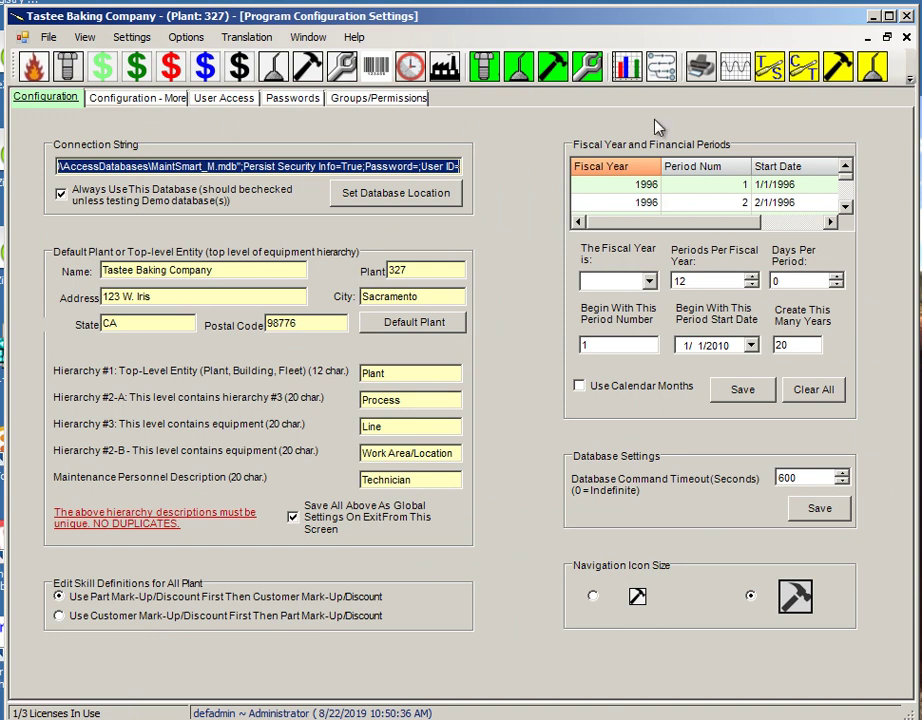
left_click(910, 80)
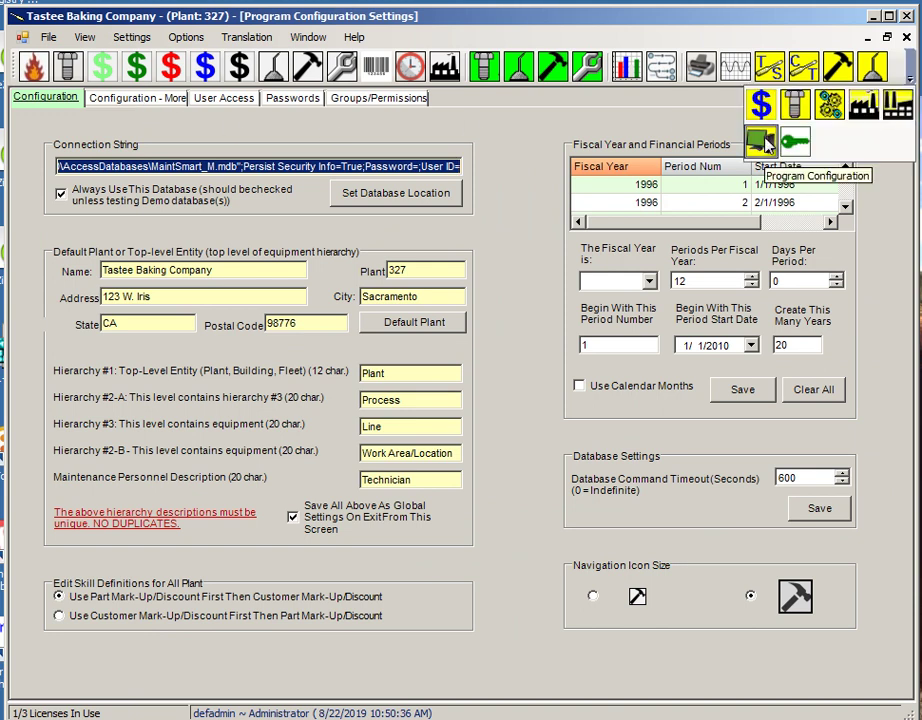
left_click(160, 96)
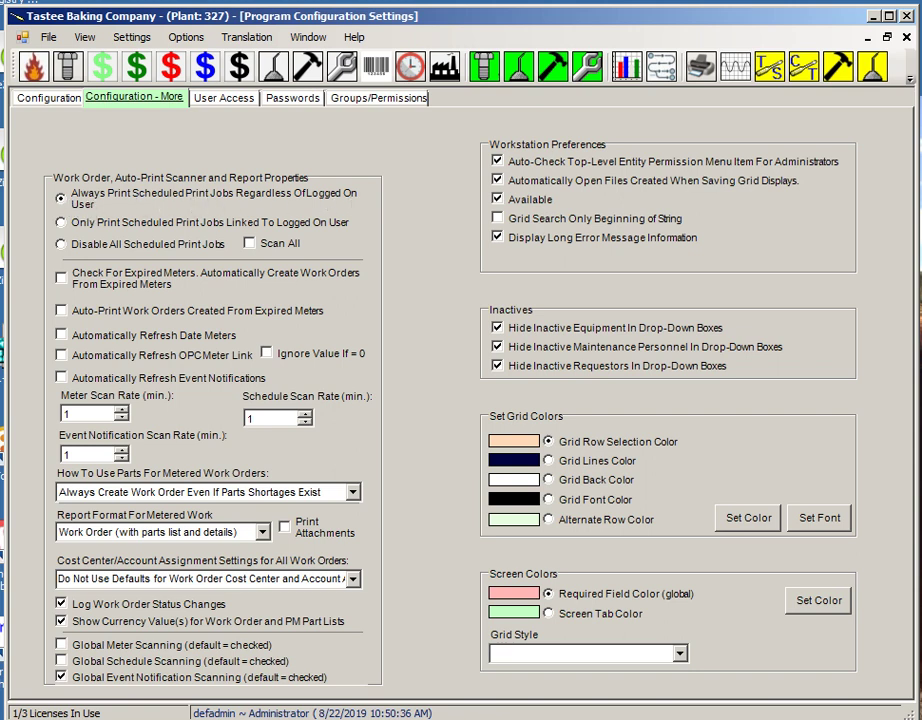
left_click(906, 38)
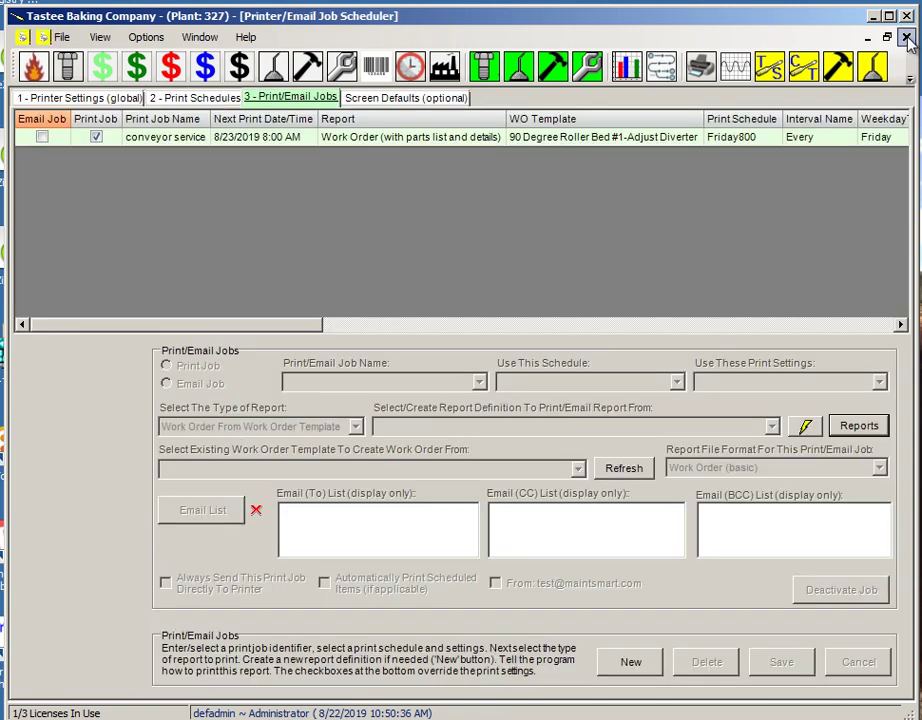
Change the conveyor service job's next print date to 8/22/2019 and refresh the job list
left_click(305, 142)
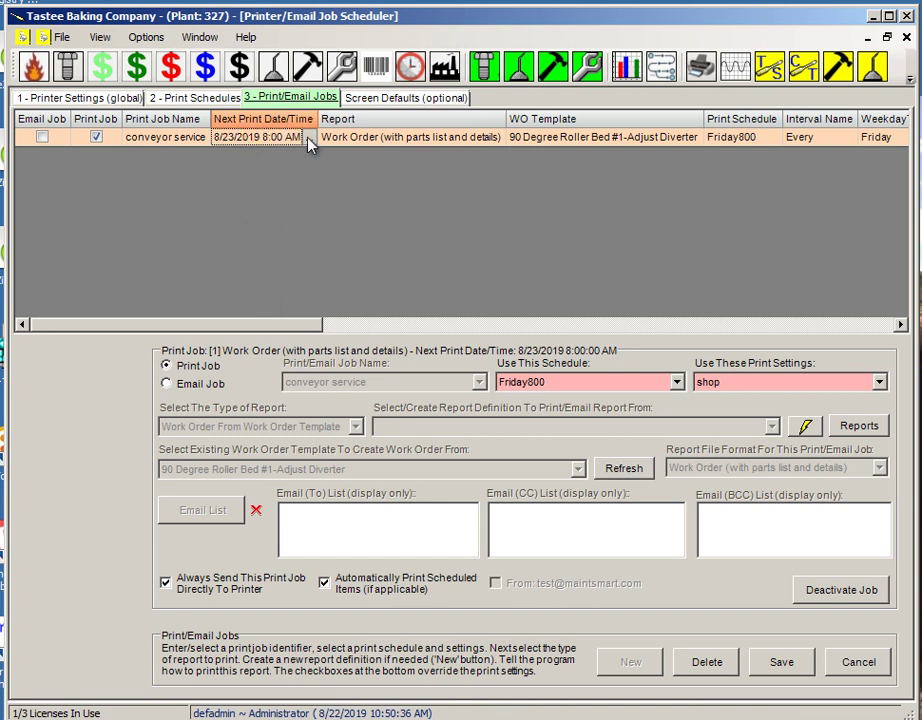
left_click(309, 139)
left_click(362, 376)
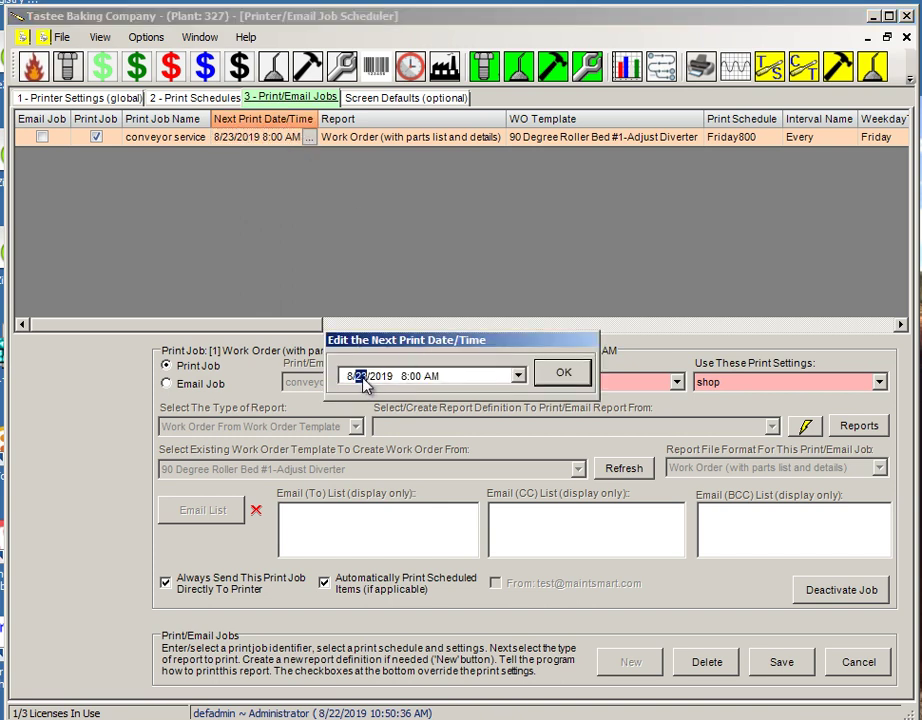
type("22")
left_click(562, 373)
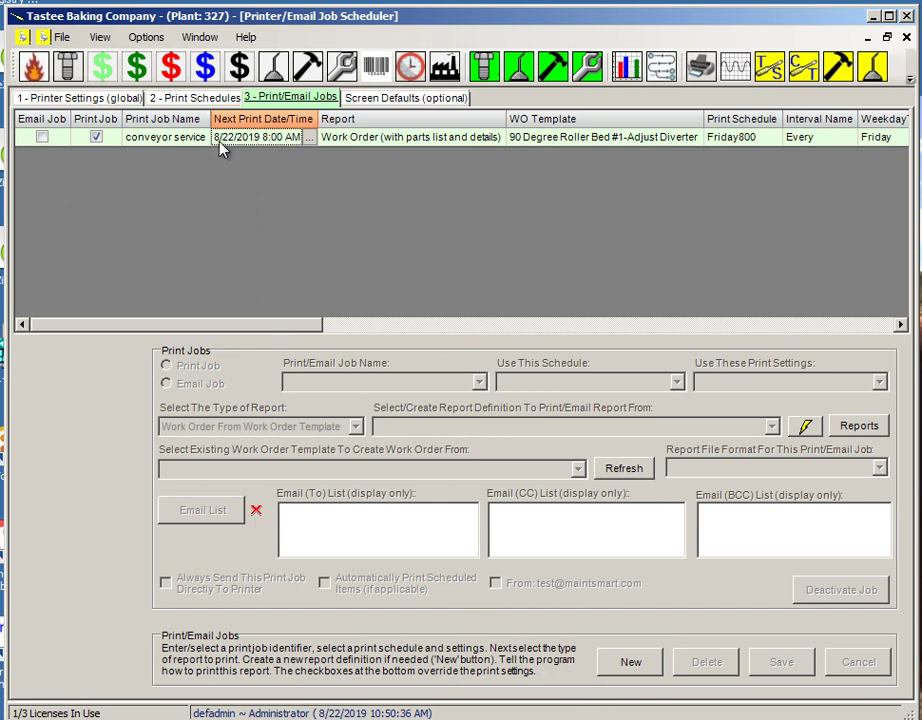
right_click(286, 197)
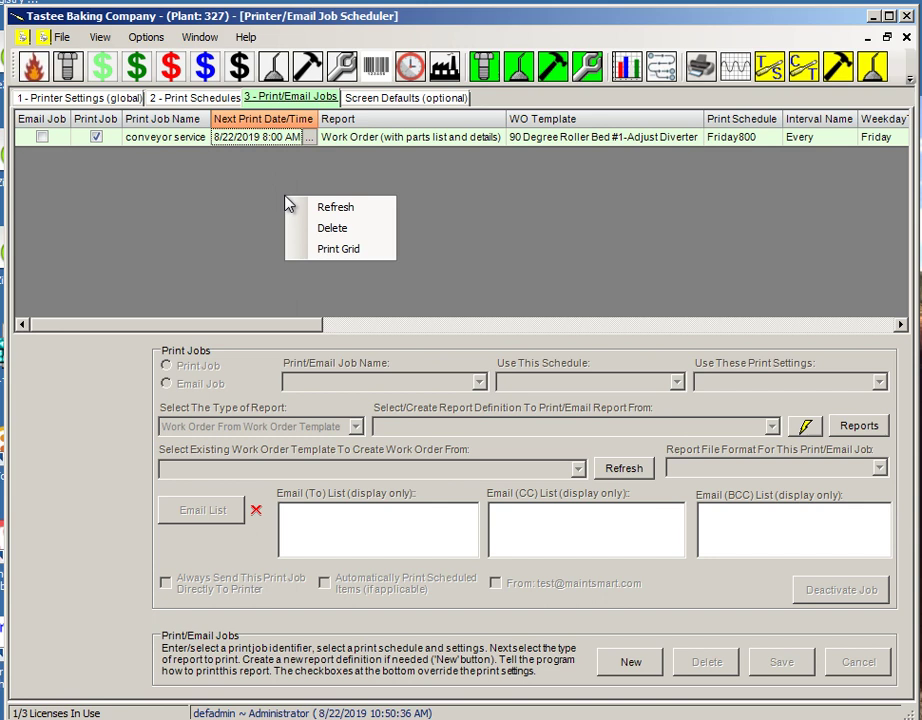
left_click(349, 210)
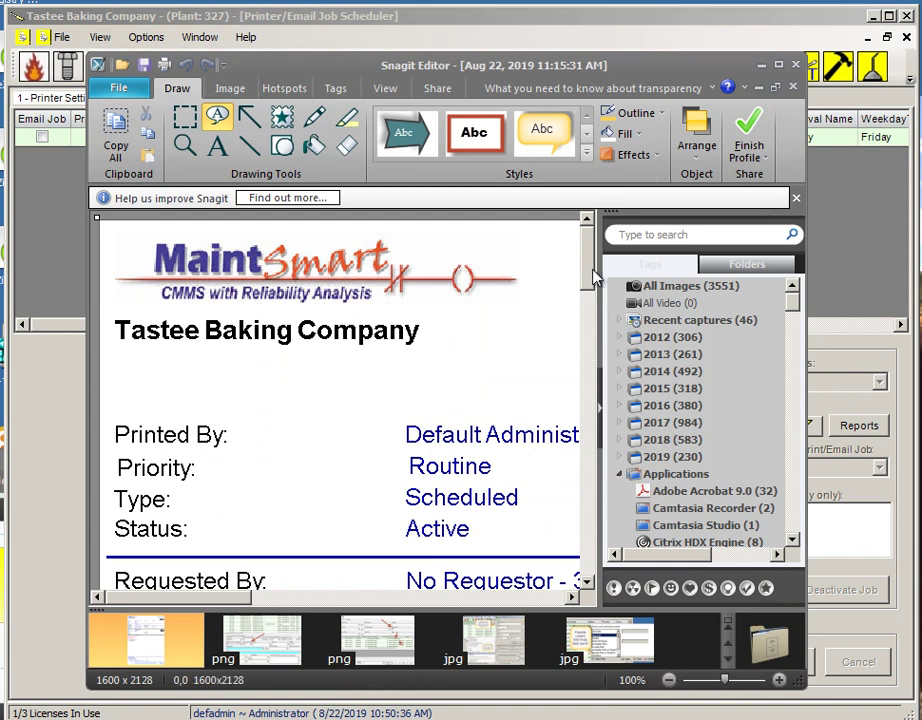
Examine the header and work order number of the printed work order in Snagit Editor and close the editor
left_click_drag(590, 270, 585, 400)
left_click_drag(240, 599, 494, 599)
left_click_drag(591, 401, 597, 270)
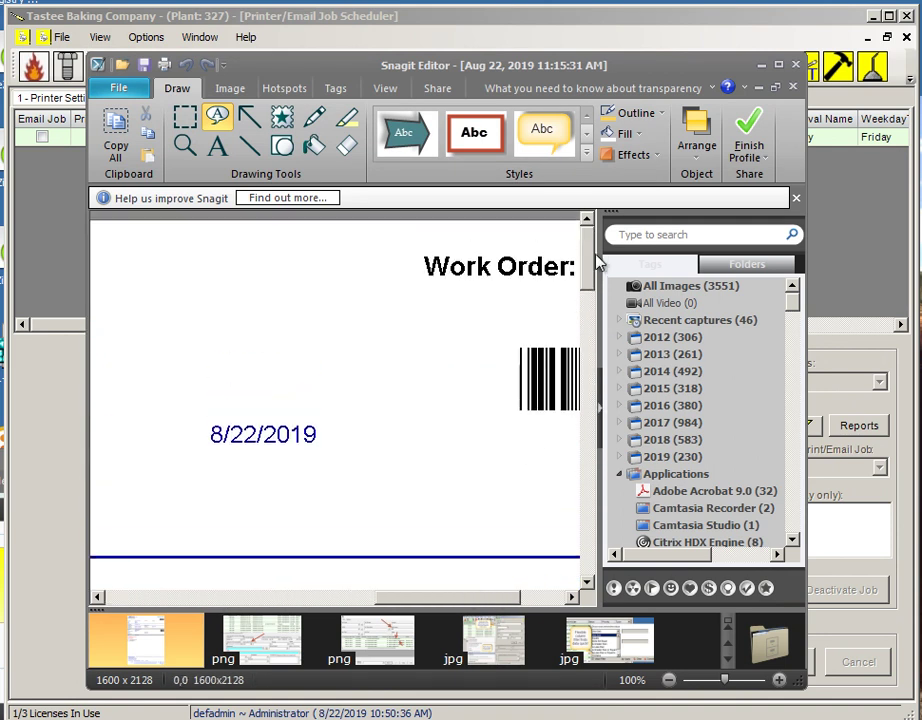
left_click_drag(480, 601, 521, 601)
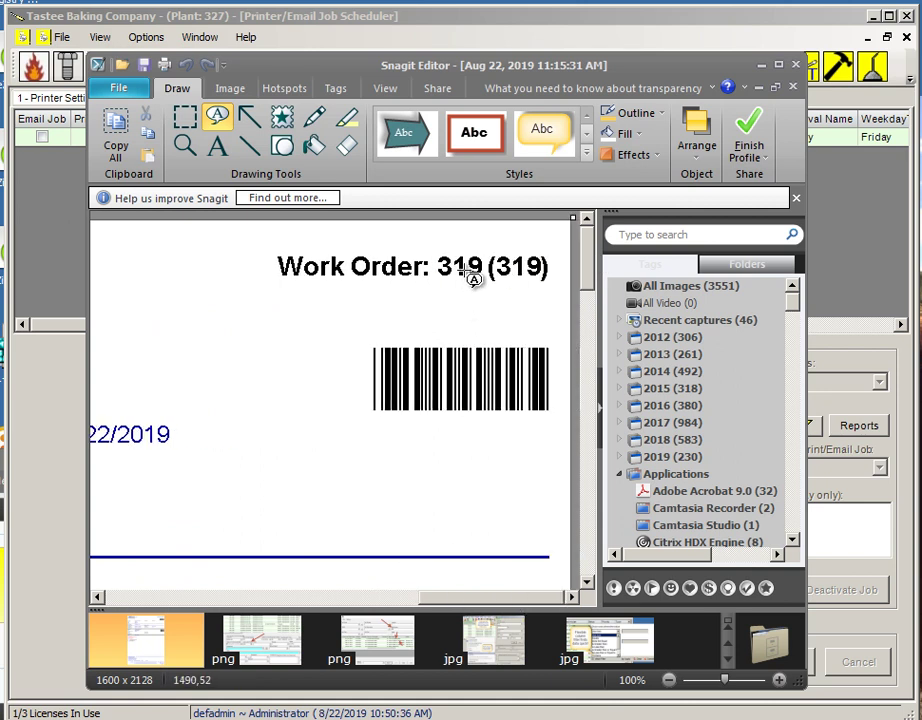
left_click(796, 65)
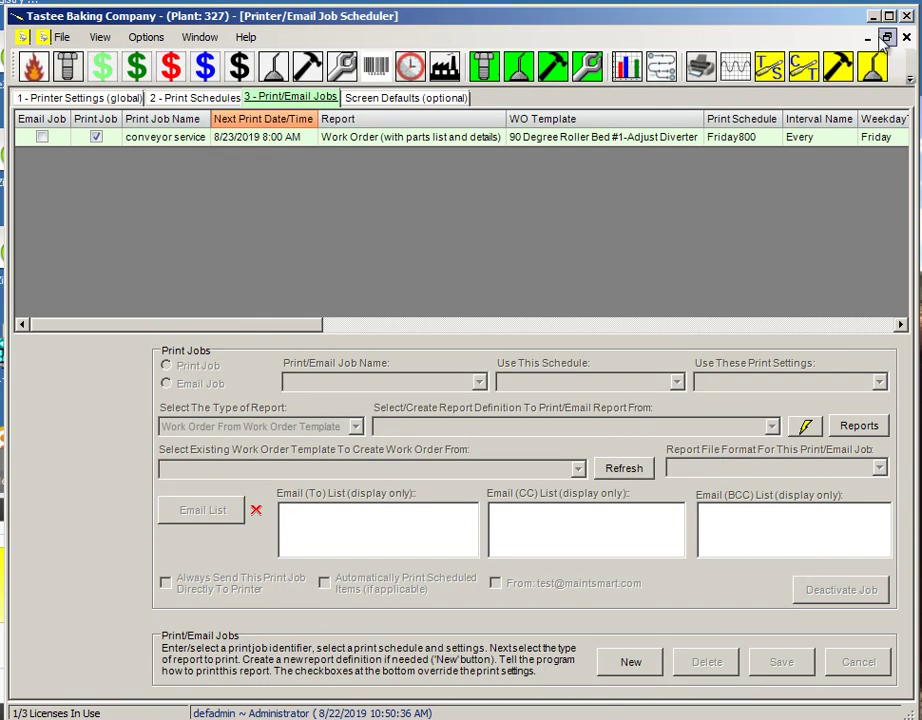
Check the work order list for the automatically generated work order, and close the work order and scheduler screens
left_click(341, 66)
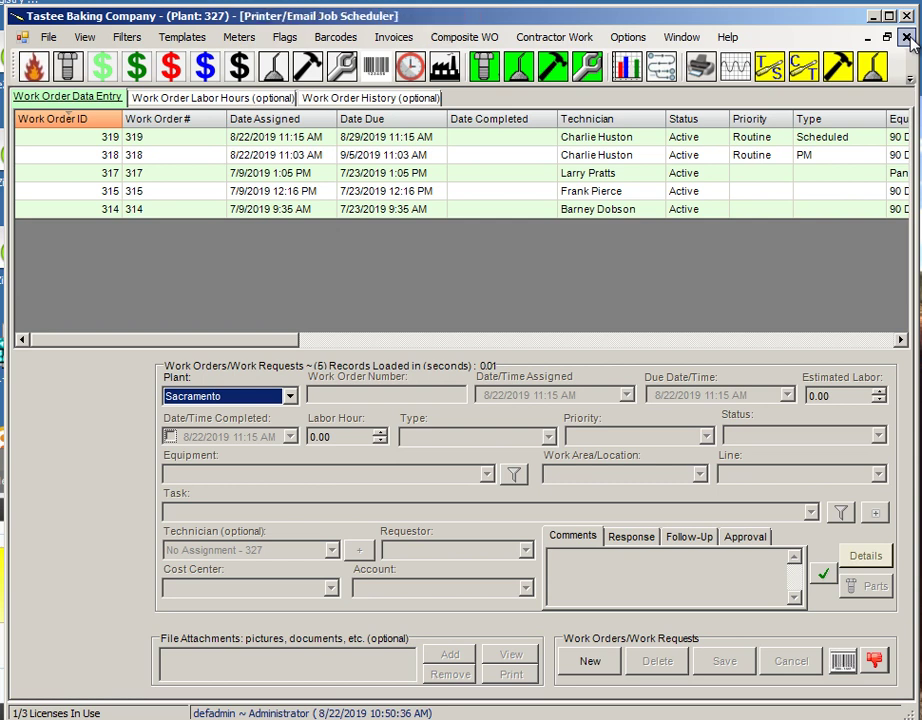
left_click(907, 38)
left_click(907, 38)
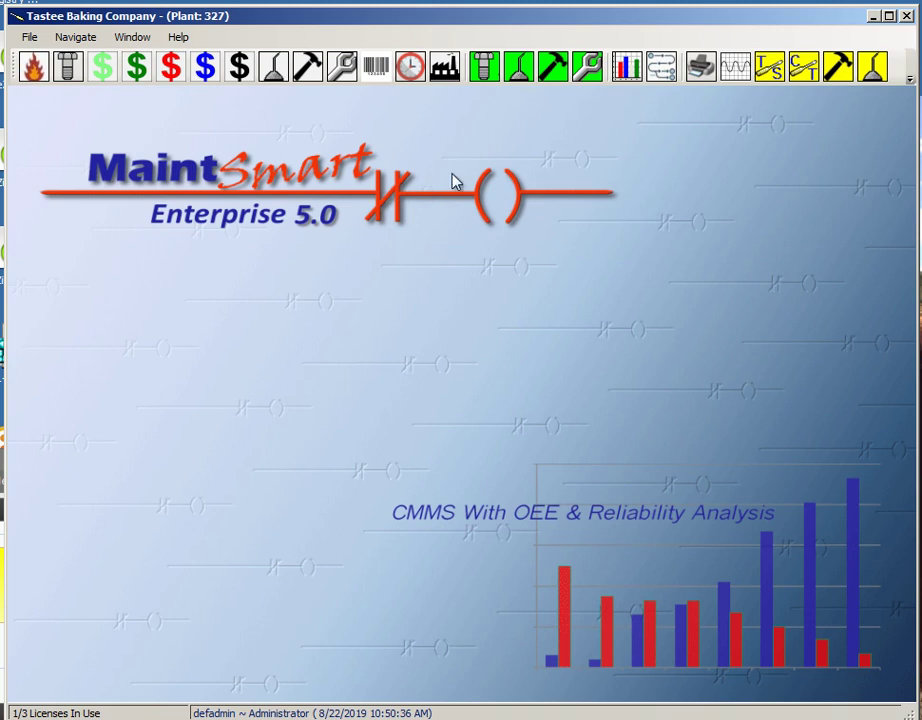
Create and save a meter definition named 10 Cuts with a first meter value of 10 and Cuts as its unit
left_click(663, 67)
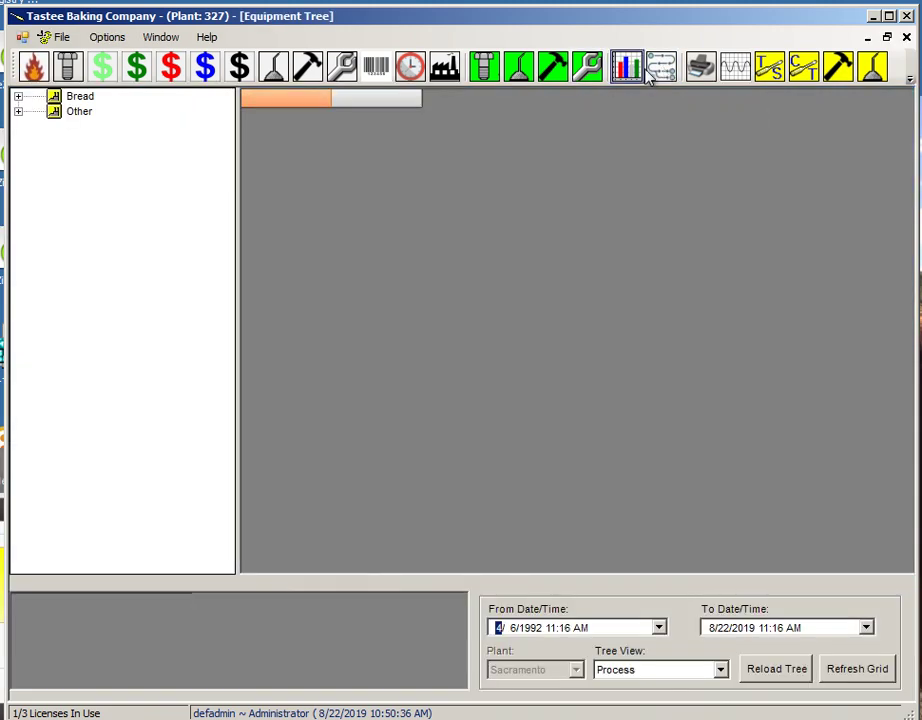
left_click(745, 76)
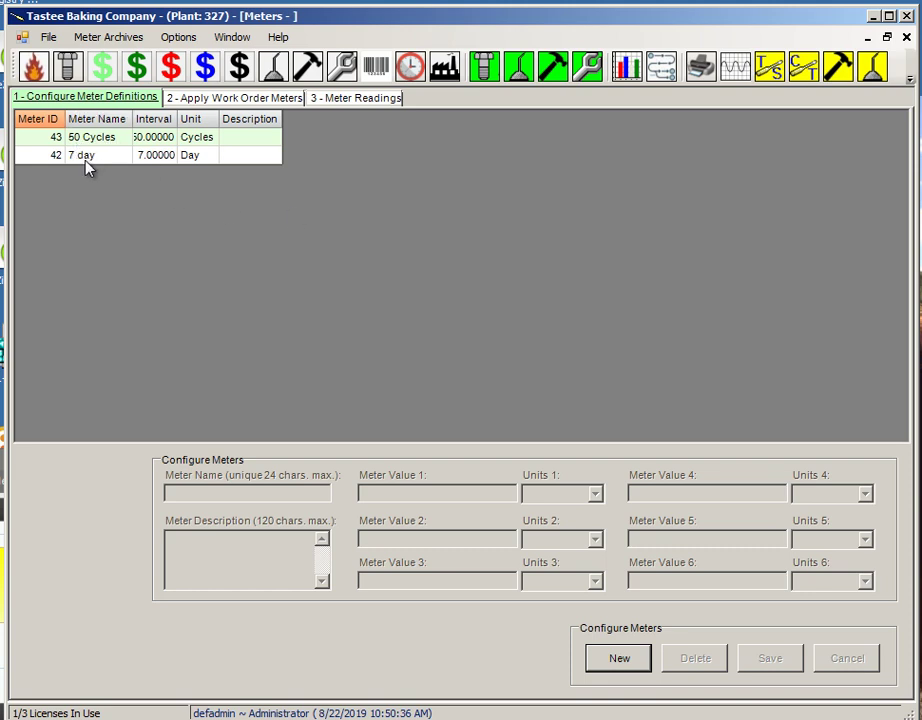
left_click(619, 658)
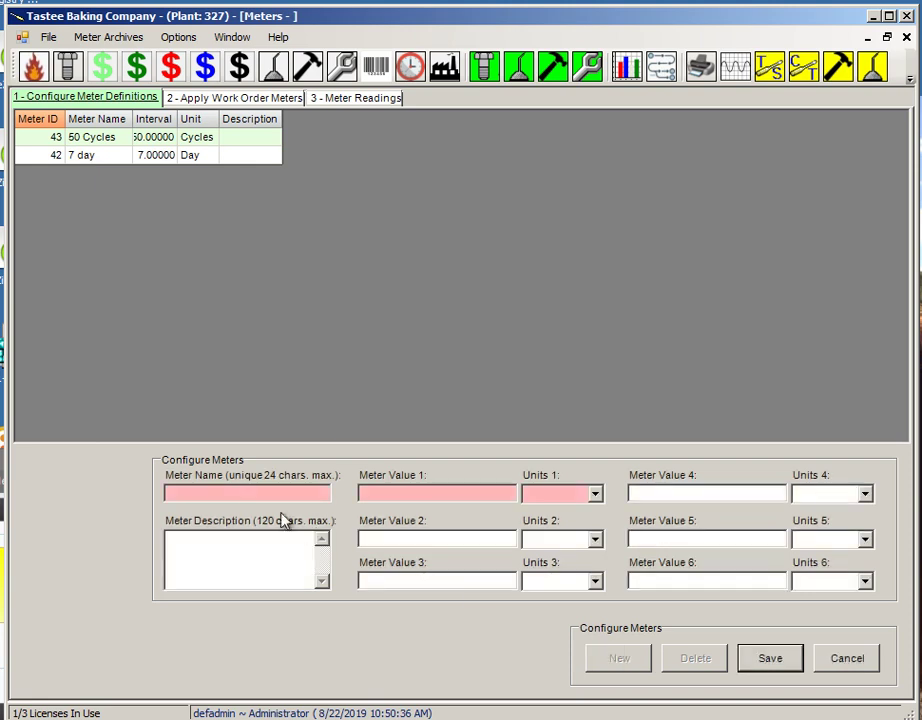
type("10")
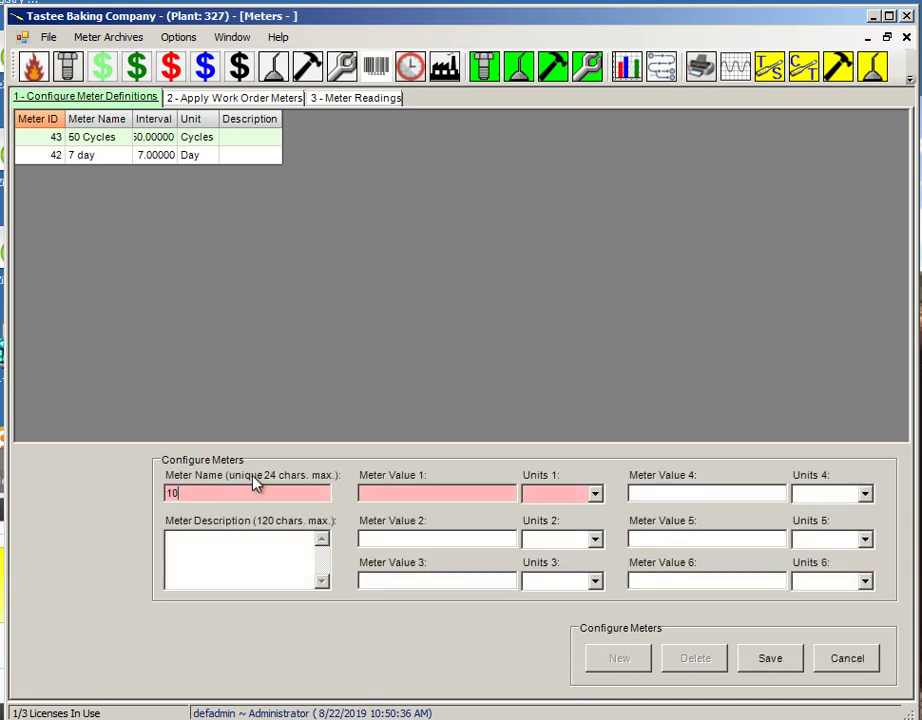
type(" Cuts")
left_click(415, 491)
type("10")
left_click(596, 494)
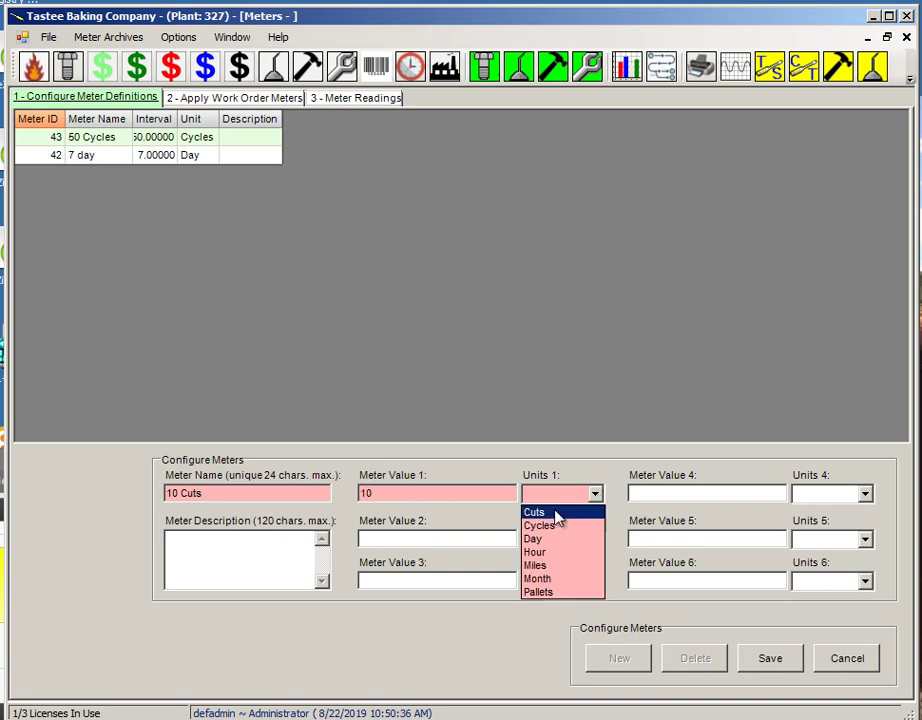
left_click(553, 512)
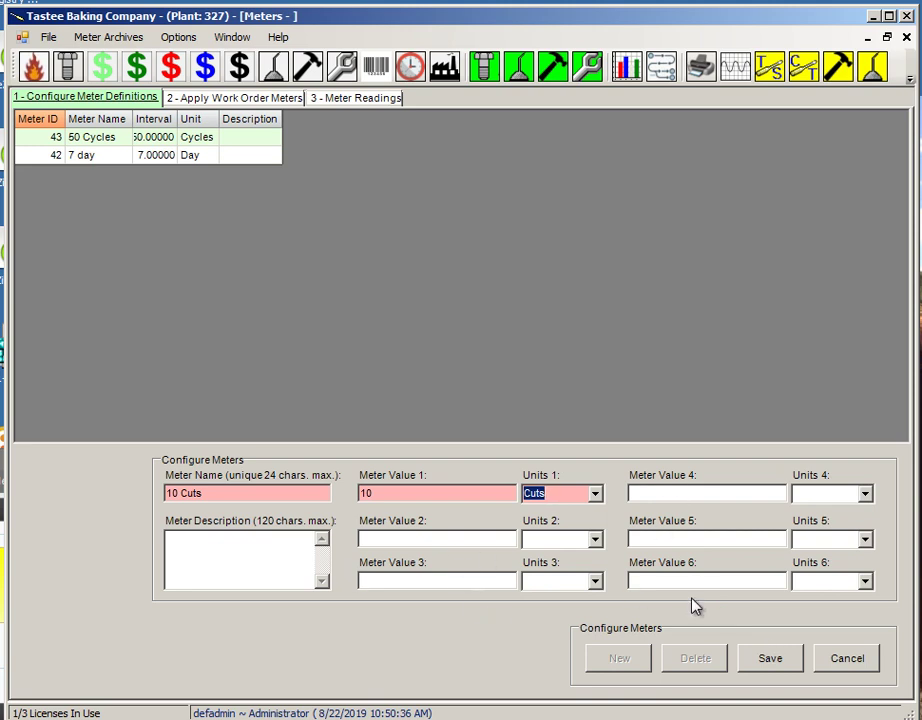
left_click(778, 668)
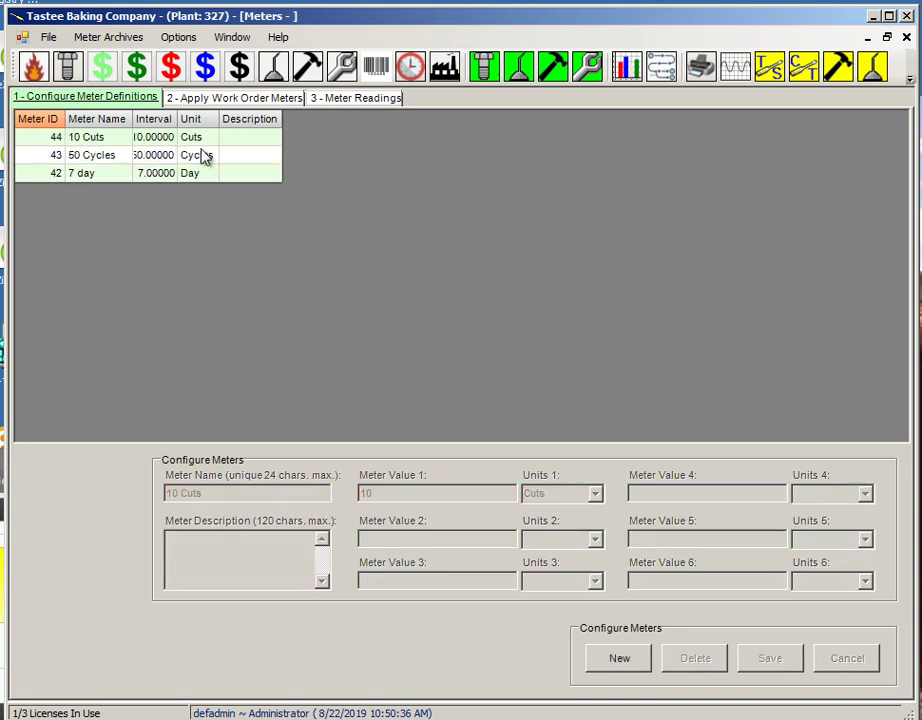
left_click(178, 37)
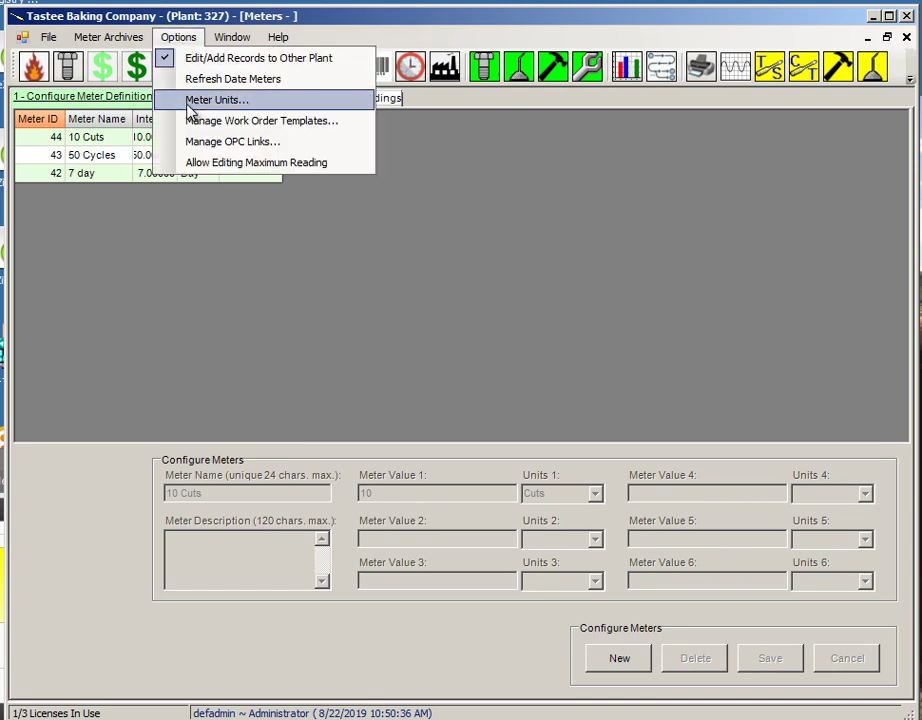
left_click(484, 187)
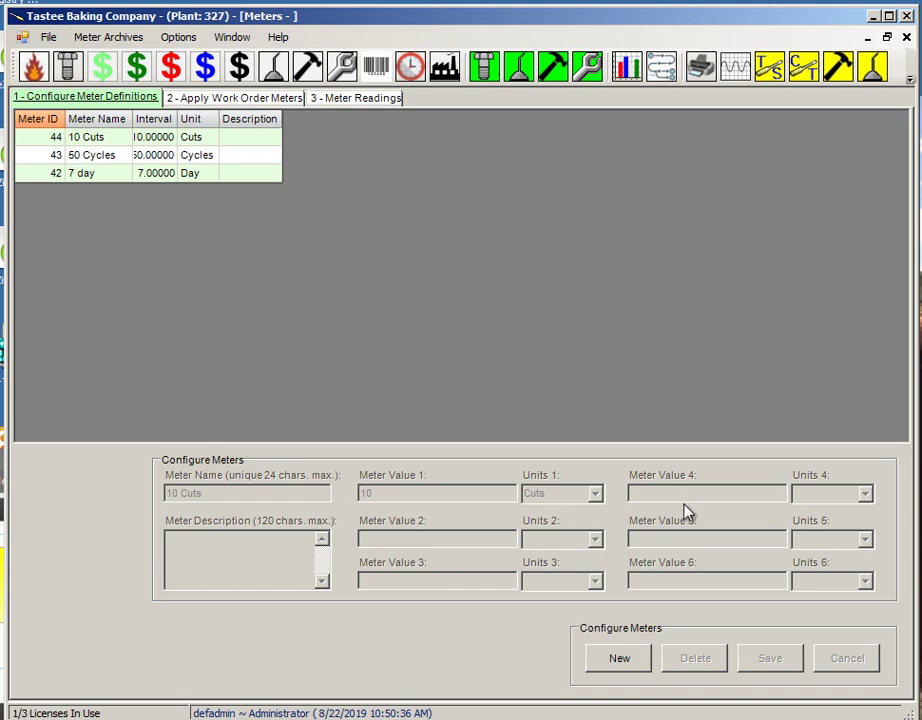
Apply the 10 Cuts meter to the 90 Degree Roller Bed #1-Adjust Diverter work order template for the Sacramento plant
left_click(222, 99)
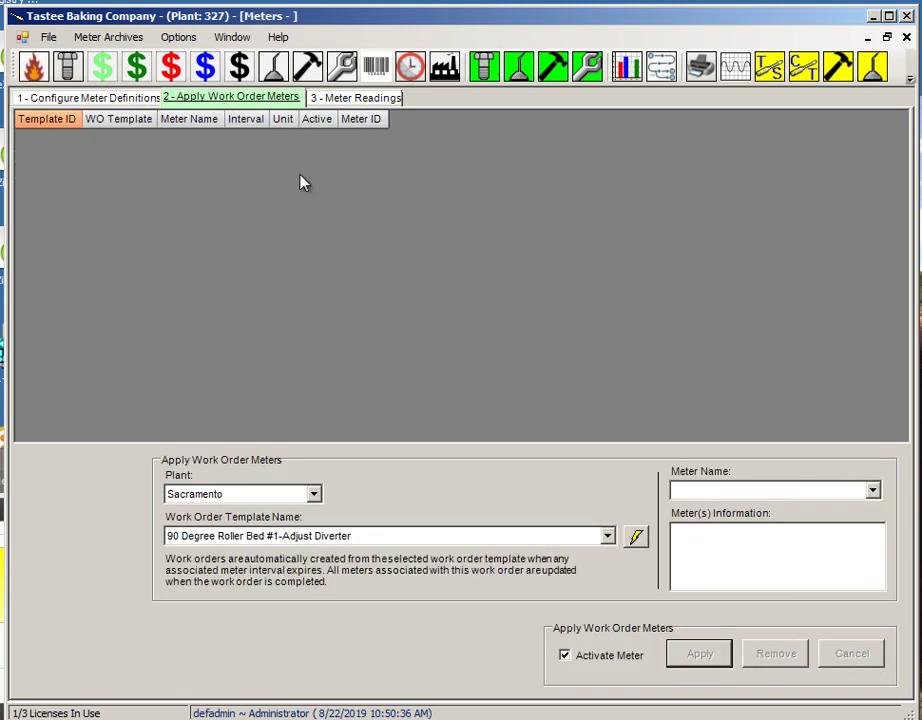
left_click(873, 490)
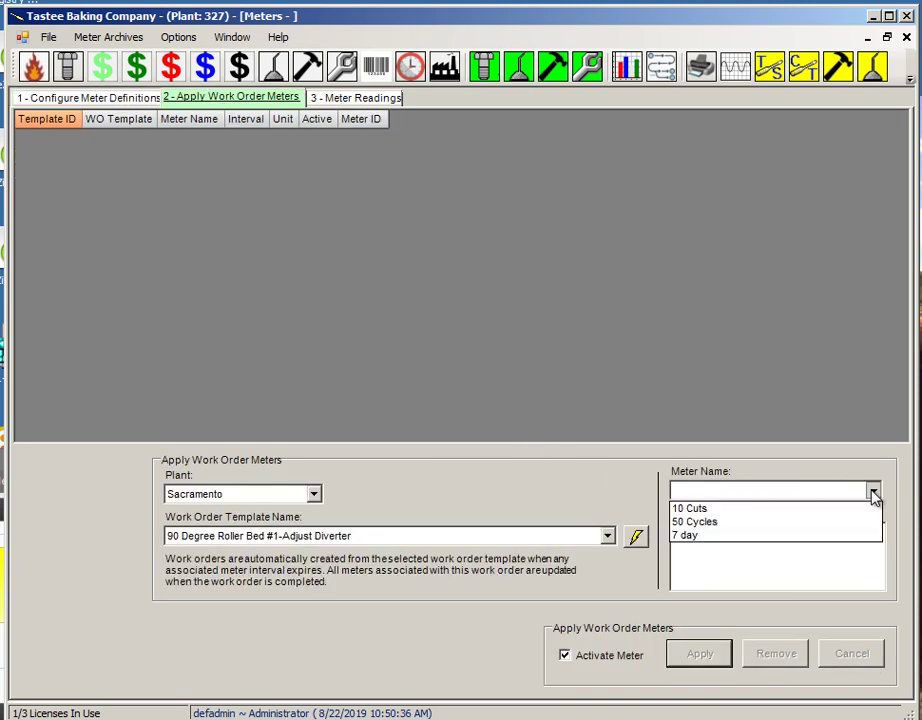
left_click(719, 510)
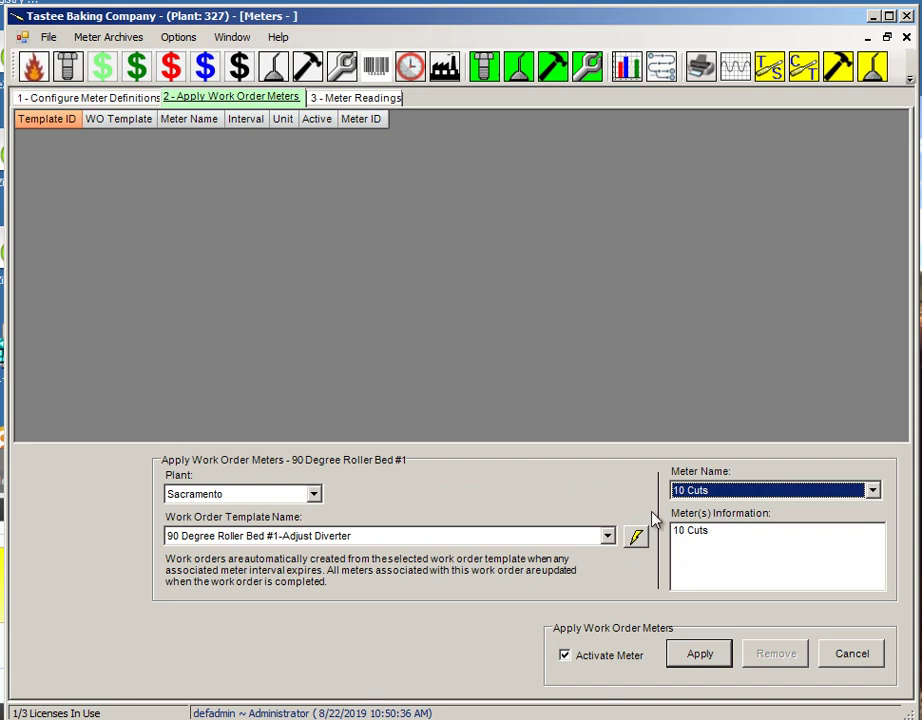
left_click(607, 536)
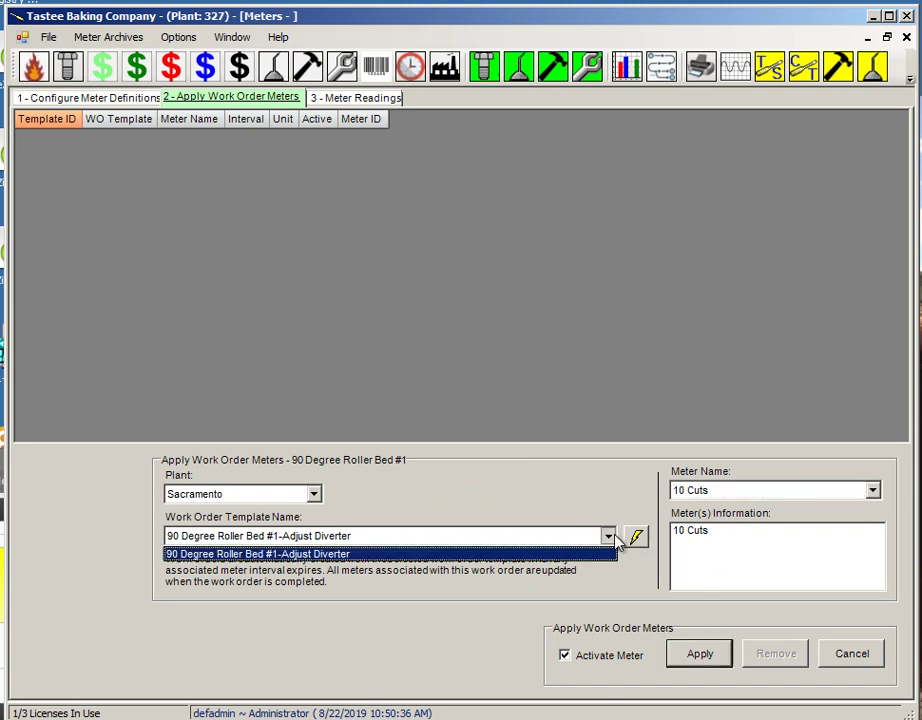
left_click(485, 556)
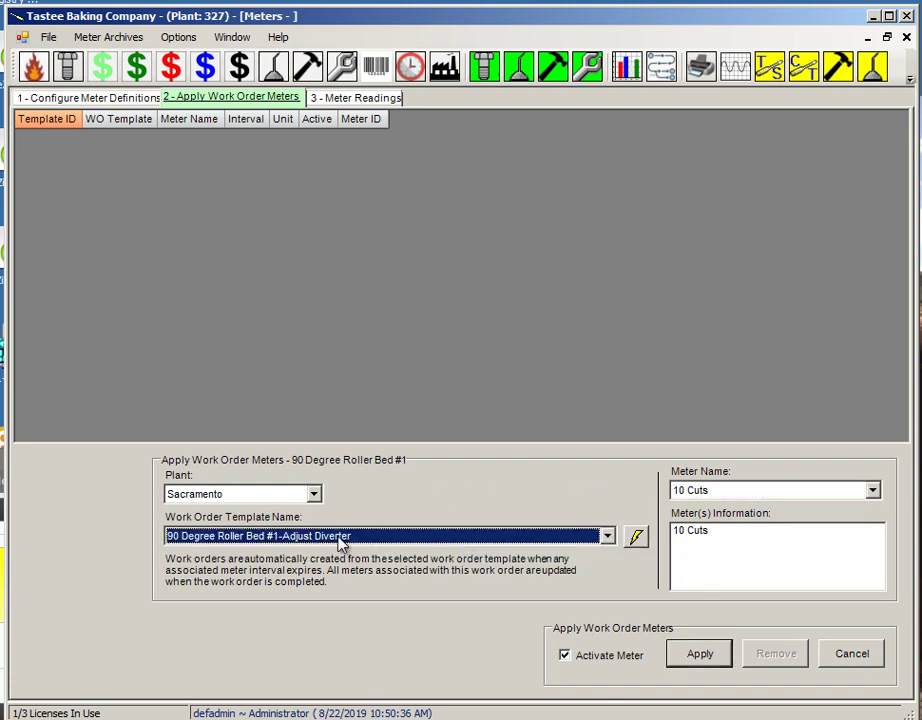
left_click(703, 654)
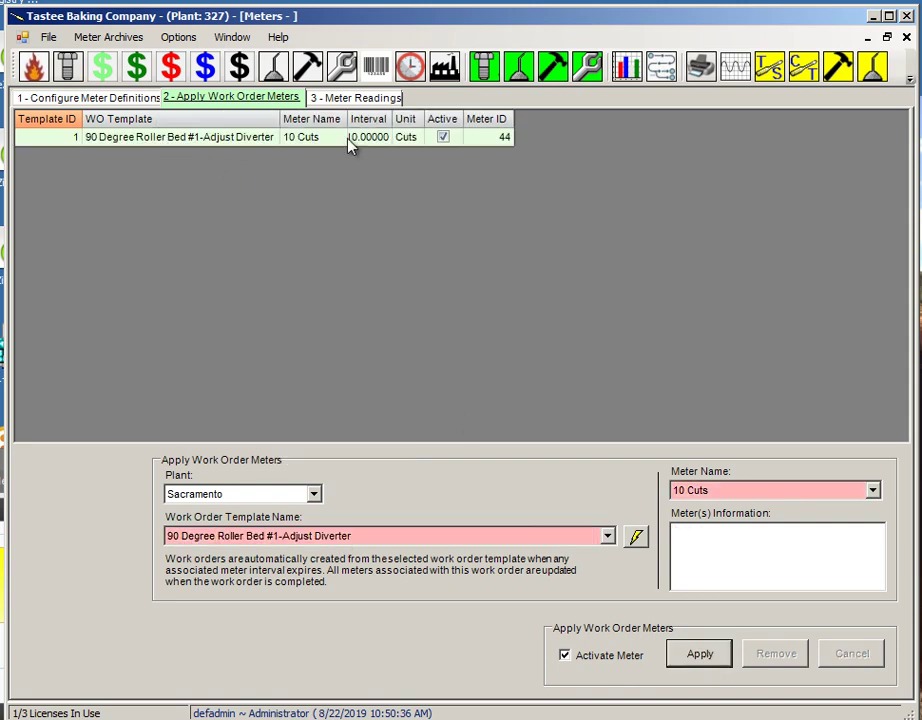
Record a current reading of 2 cuts for 90 Degree Roller Bed #1 on its 10 Cuts meter
left_click(352, 100)
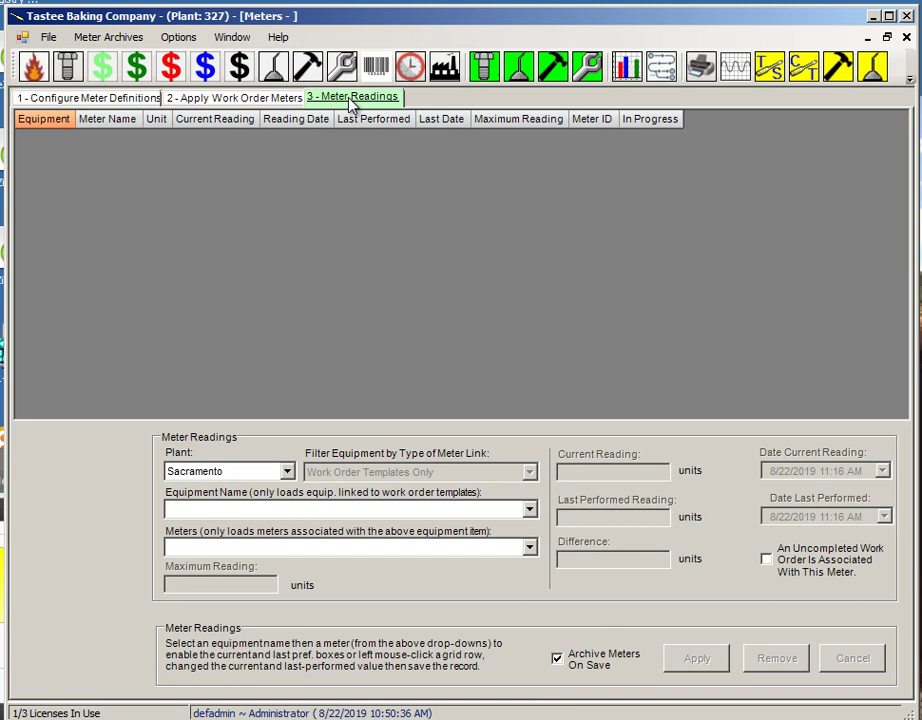
left_click(529, 510)
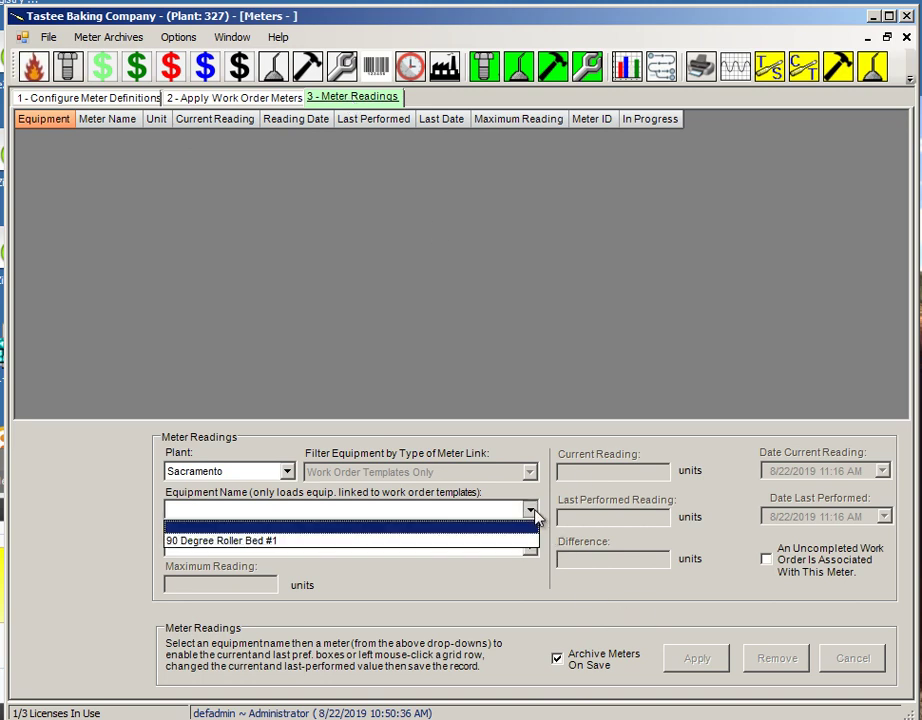
left_click(305, 541)
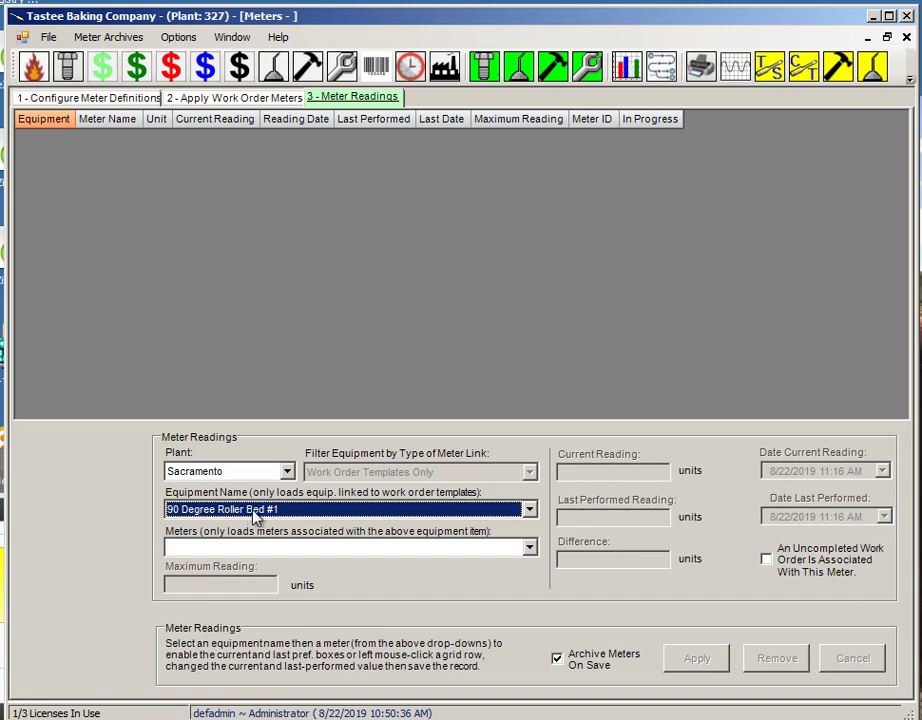
left_click(529, 547)
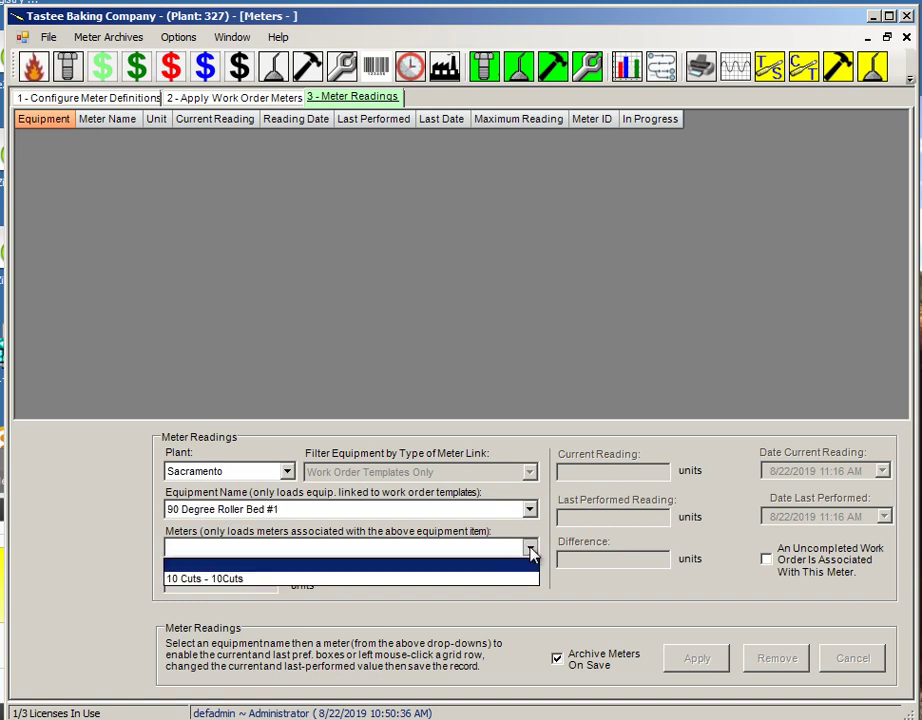
left_click(248, 579)
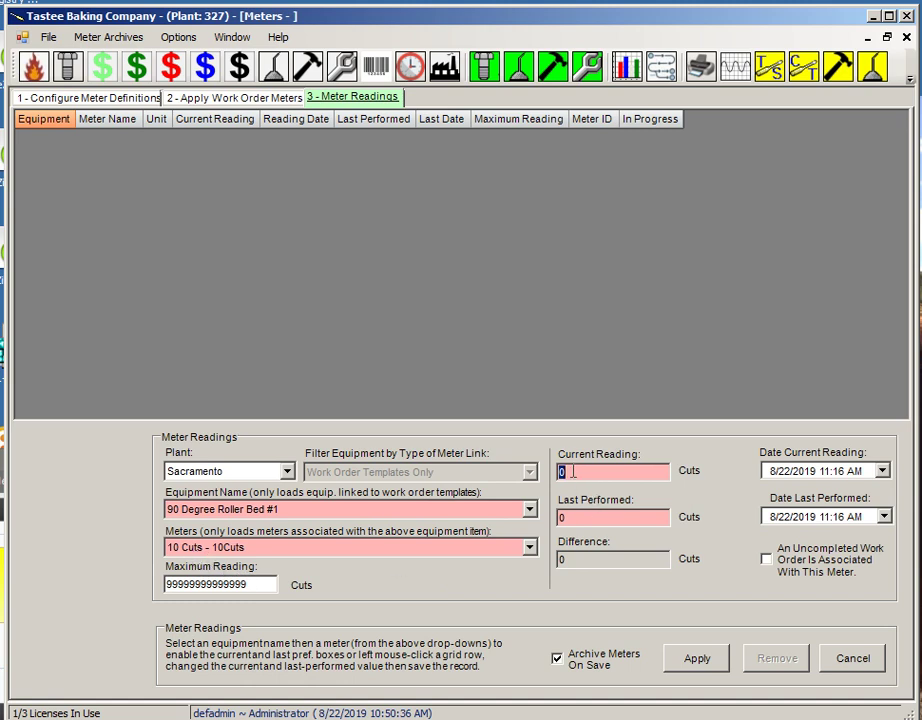
type("2")
left_click(700, 660)
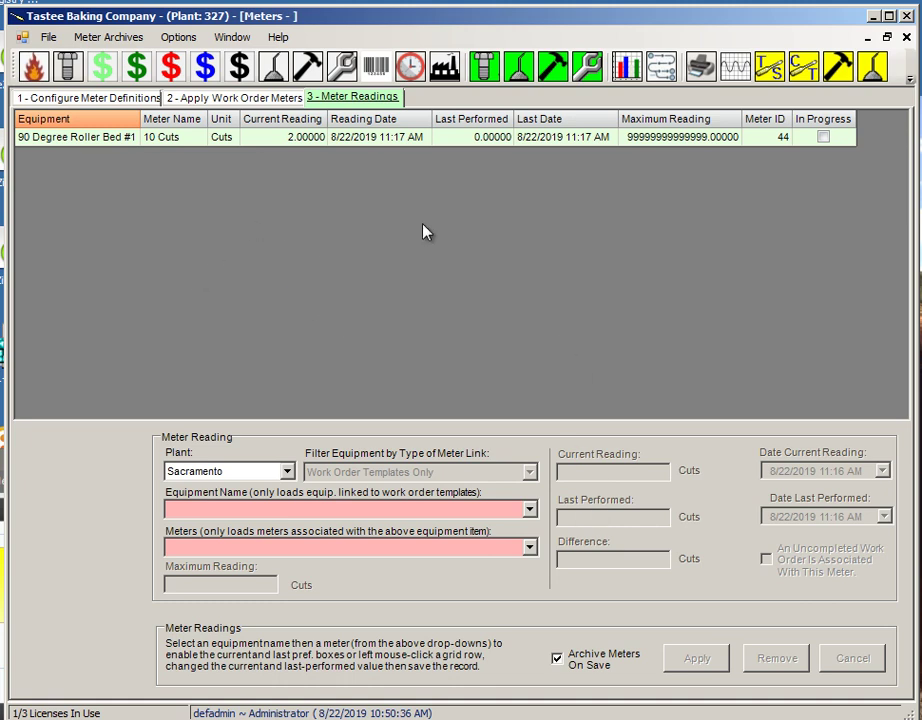
Enable automatic refresh of date meters, OPC meter links and event notifications, ignore zero OPC values, and close the program configuration settings
left_click(910, 80)
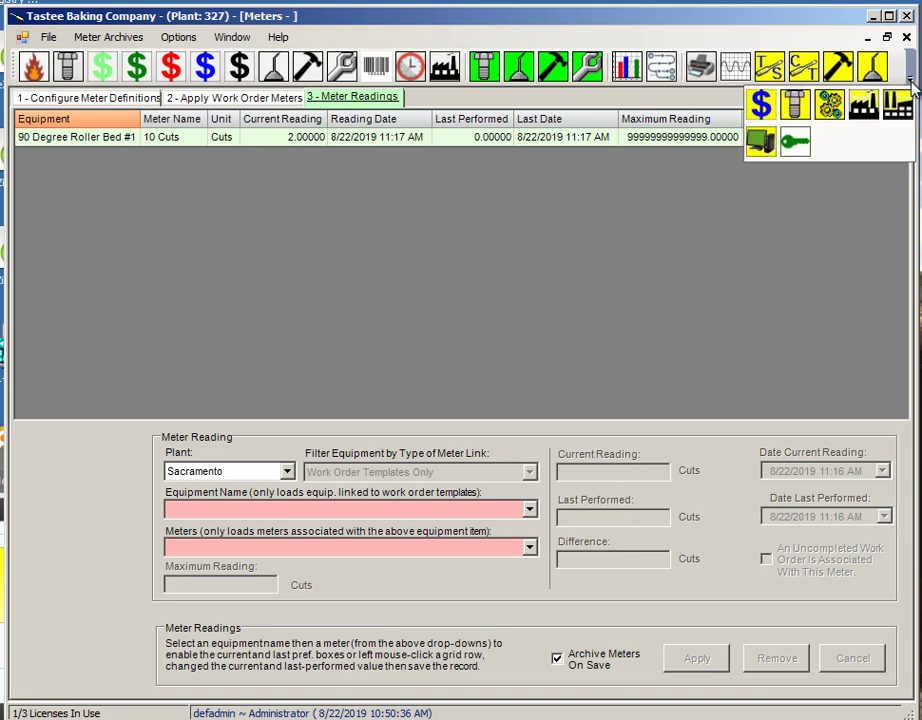
left_click(764, 142)
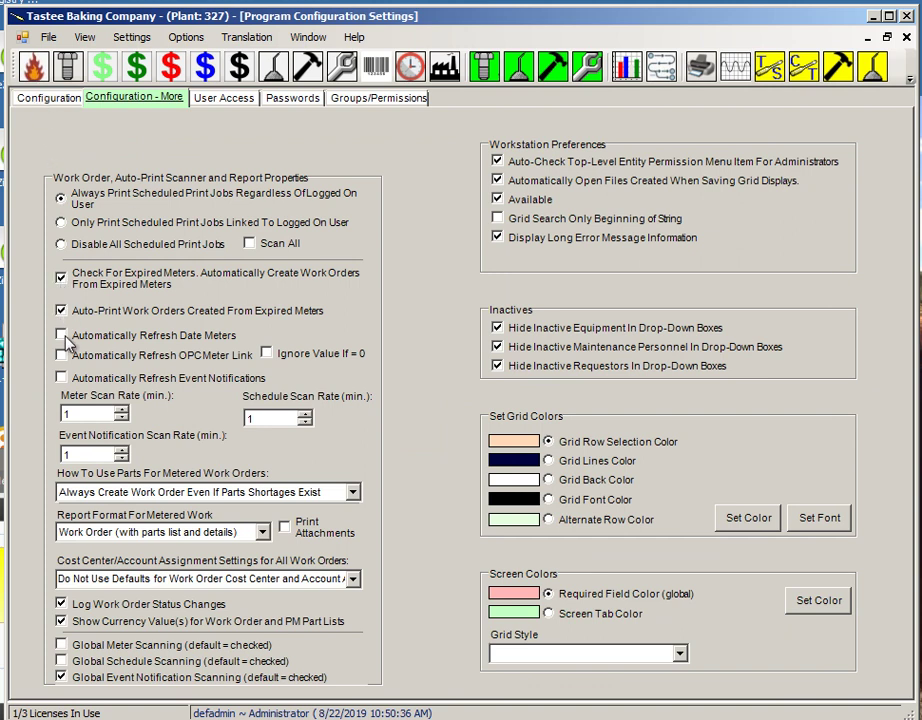
left_click(61, 378)
left_click(266, 353)
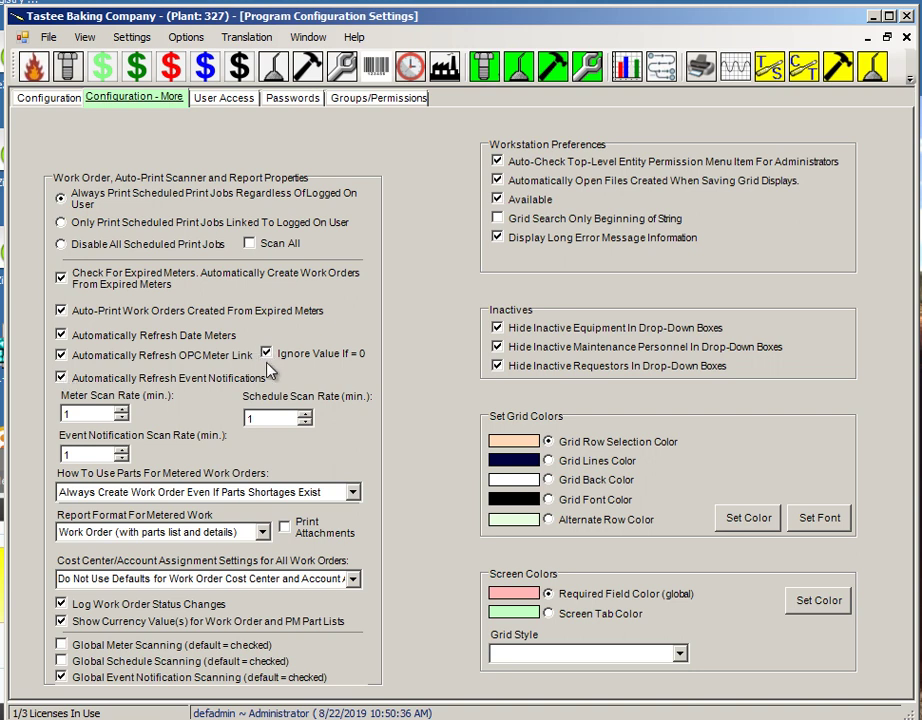
left_click(906, 37)
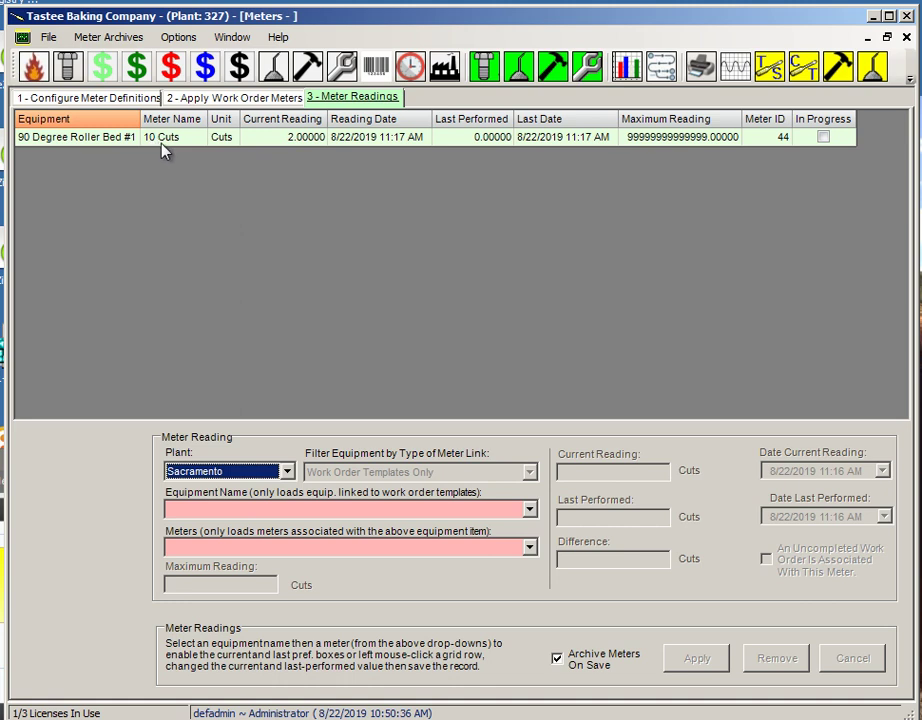
Update the current reading of the 10 Cuts meter on 90 Degree Roller Bed #1 to 12 and apply it
left_click(298, 140)
double_click(579, 478)
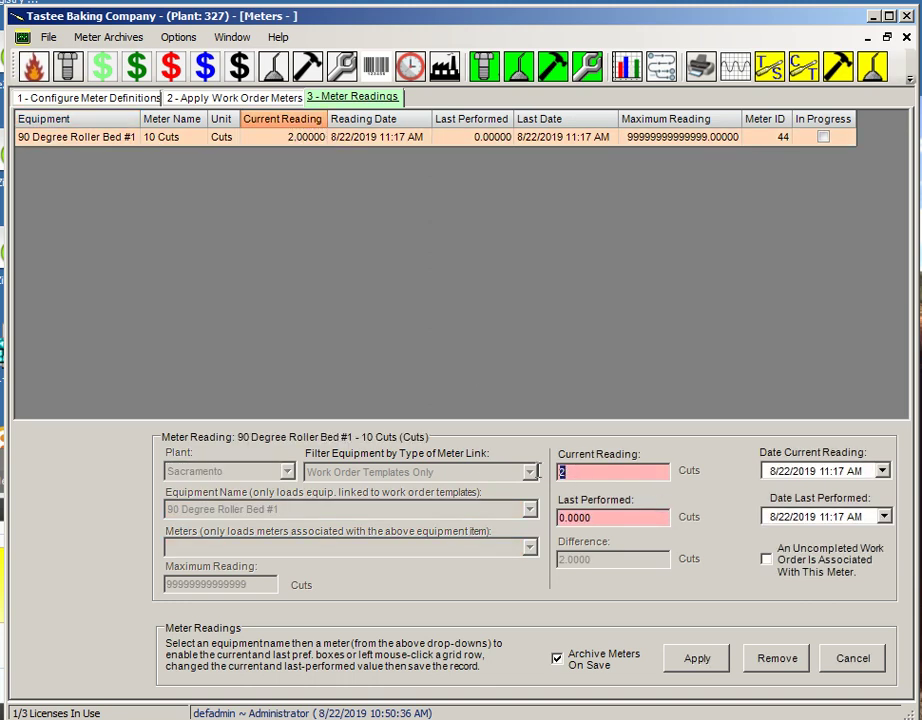
type("12")
left_click(706, 666)
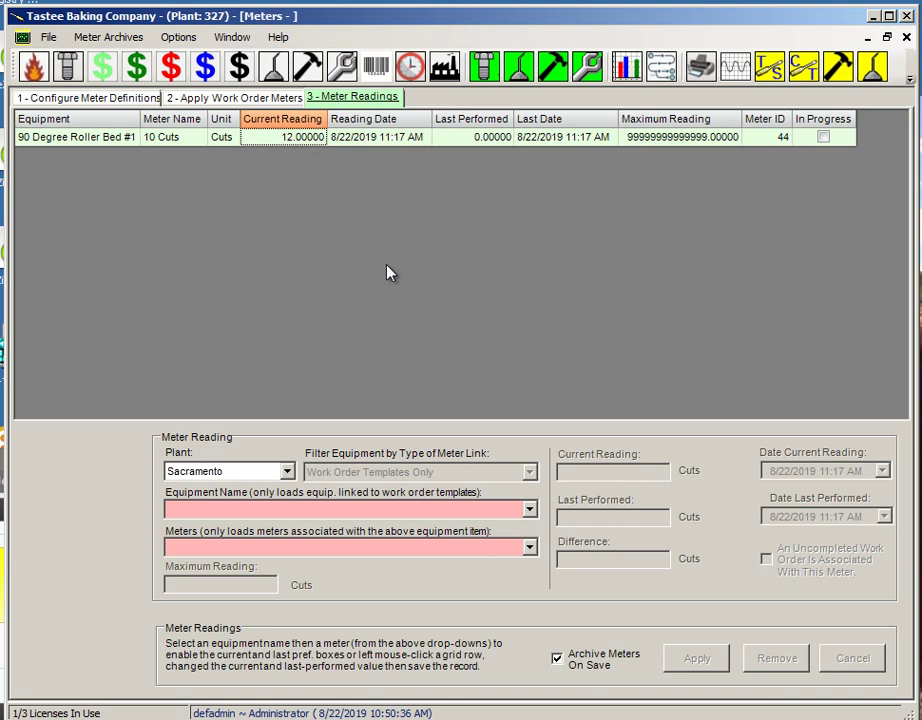
left_click(178, 37)
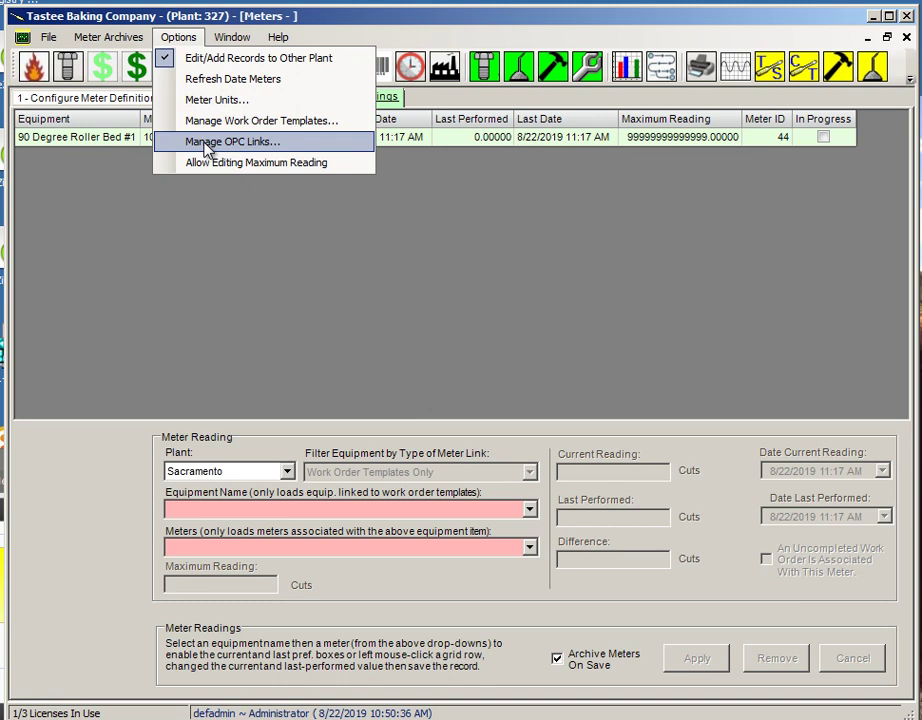
left_click(408, 22)
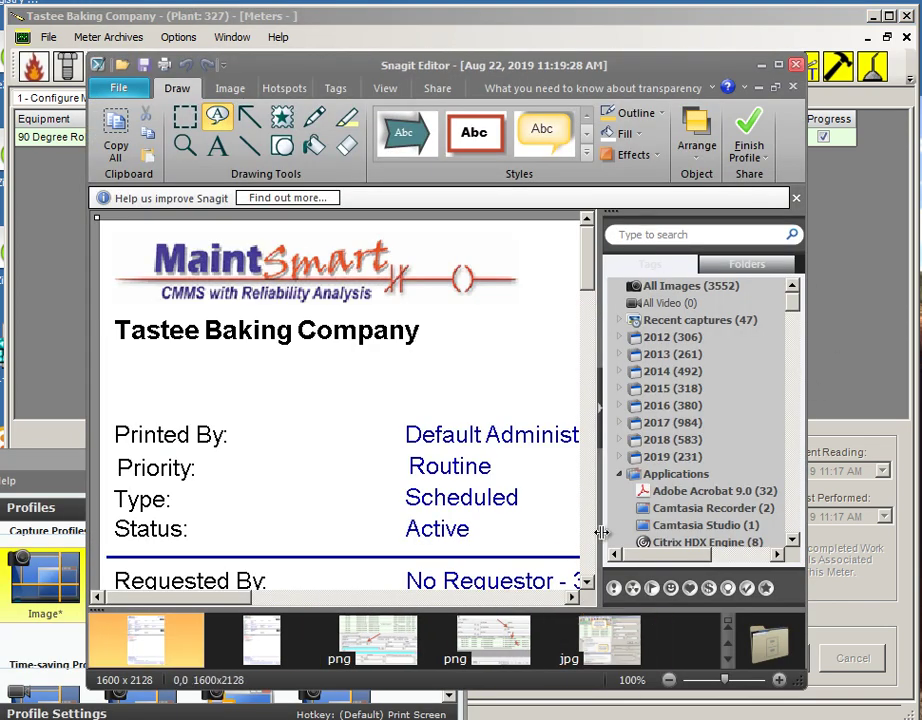
Examine the automatically printed work order in Snagit Editor, and close the editor and the Snagit window
mouse_move(589, 255)
left_mouse_down()
mouse_move(590, 400)
mouse_move(595, 233)
left_mouse_up()
left_click(551, 598)
left_click_drag(519, 608, 230, 602)
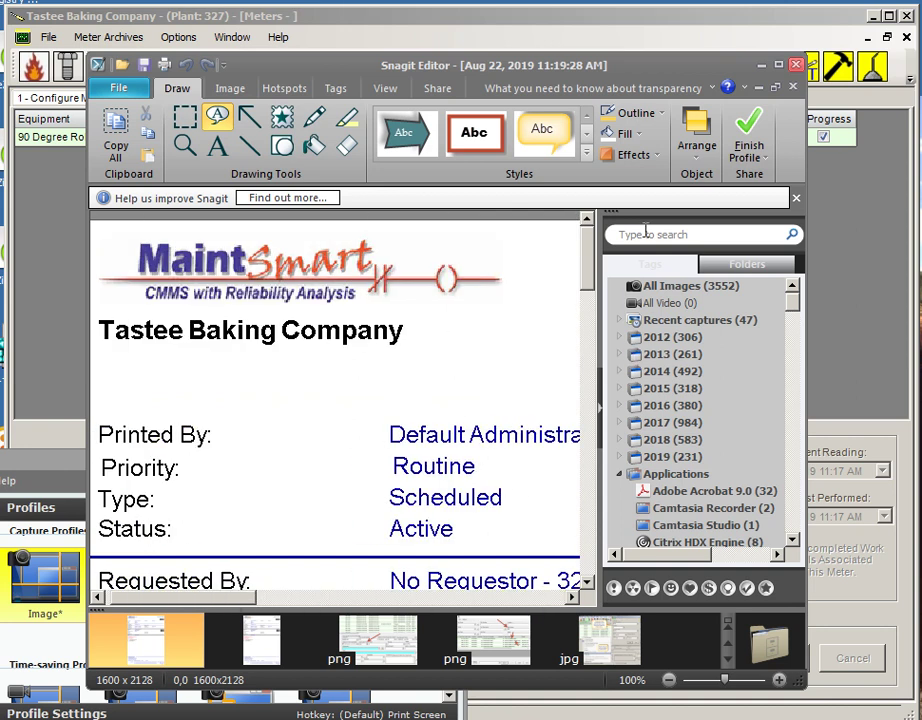
left_click(797, 66)
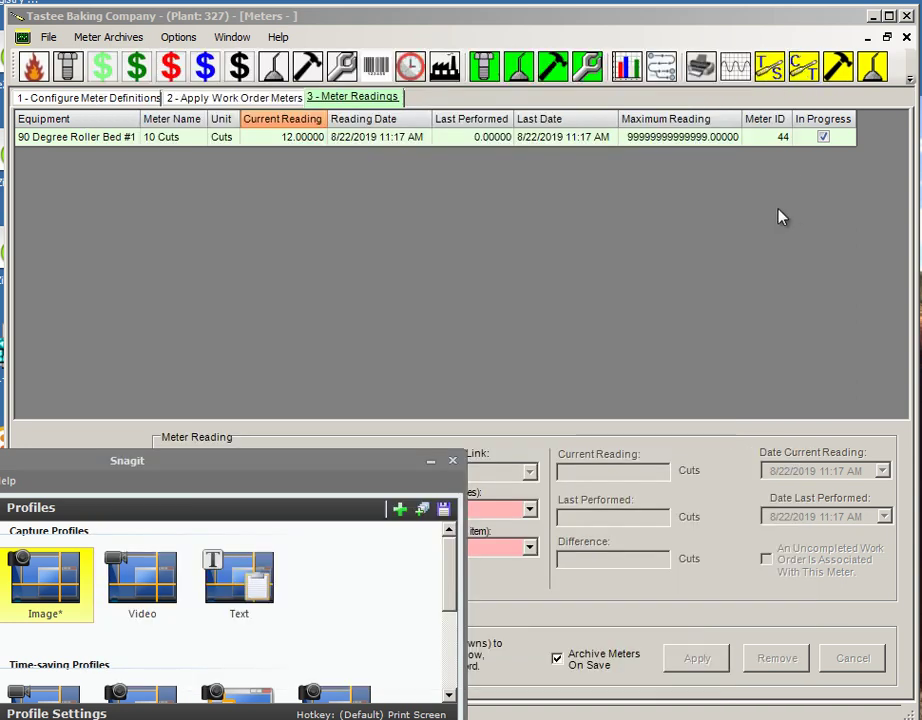
left_click(452, 461)
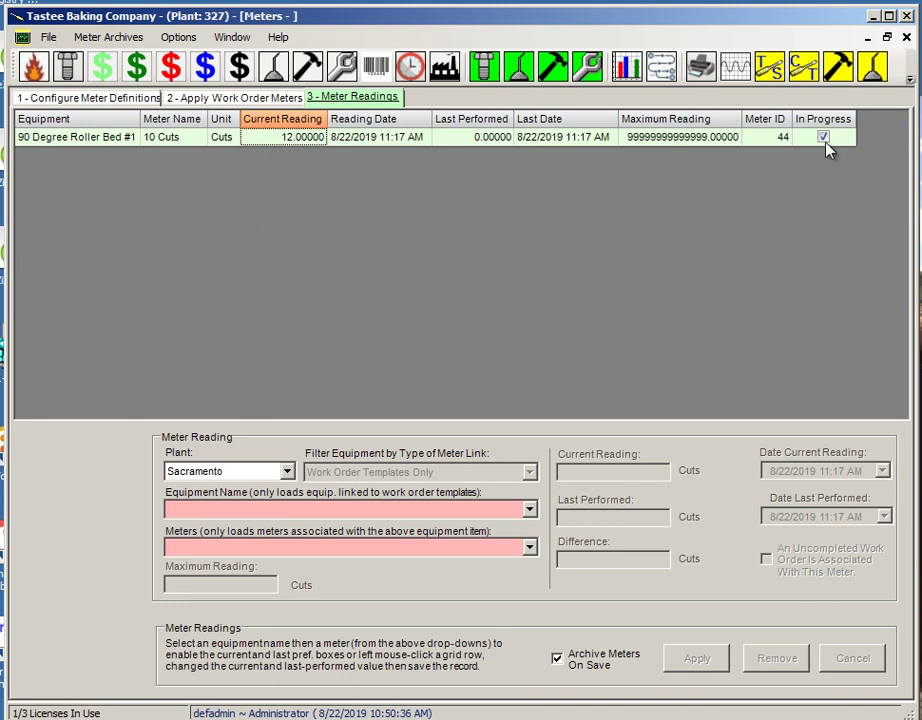
Close the Meters and Equipment Tree screens and open the newest work order, for 90 Degree Roller Bed #1, for editing
left_click(906, 37)
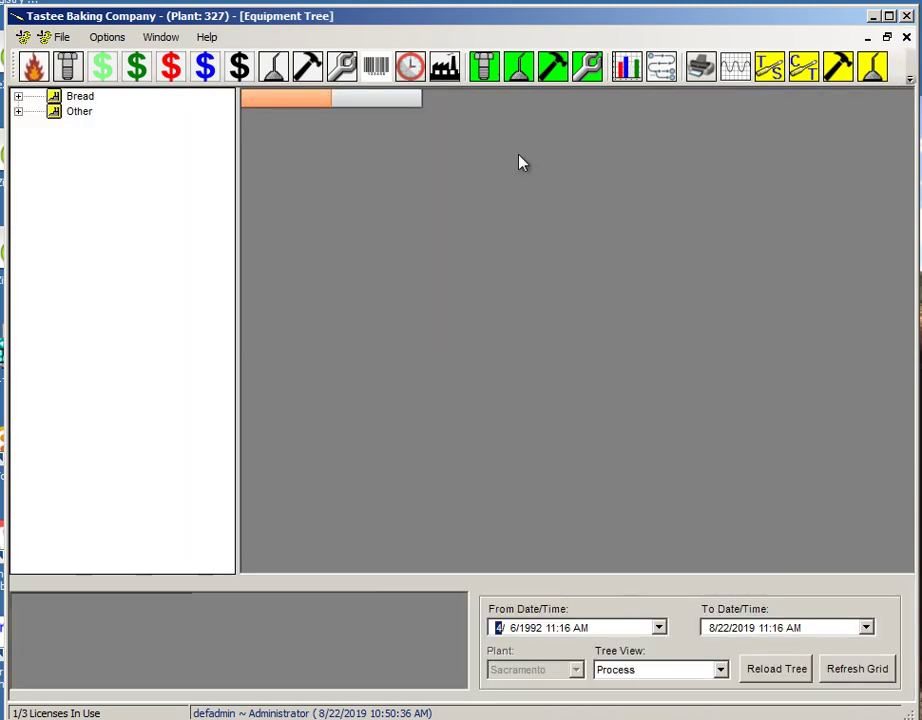
left_click(905, 37)
left_click(343, 66)
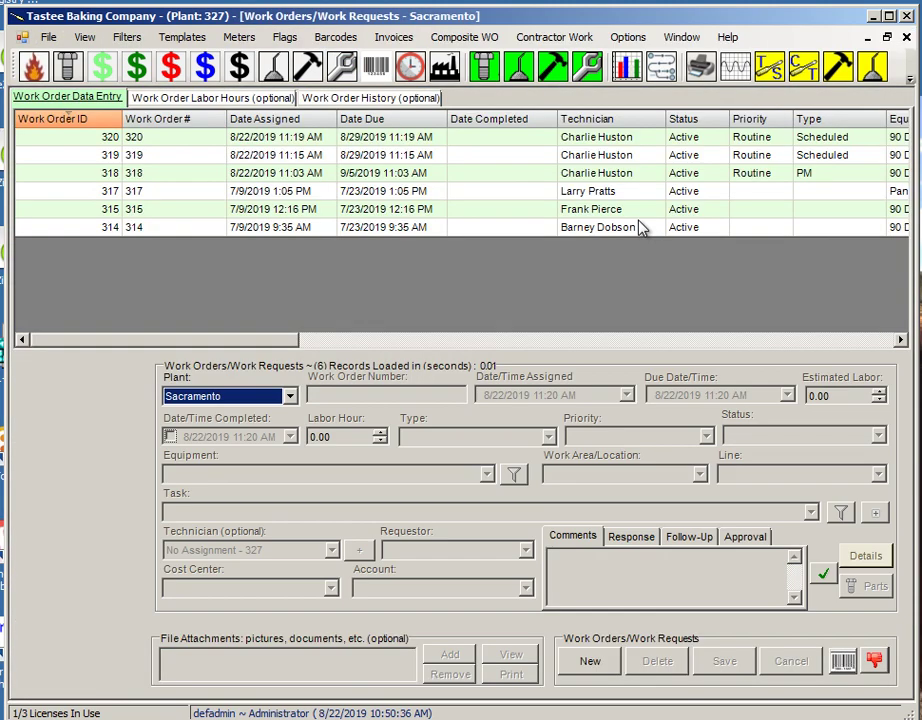
left_click(513, 142)
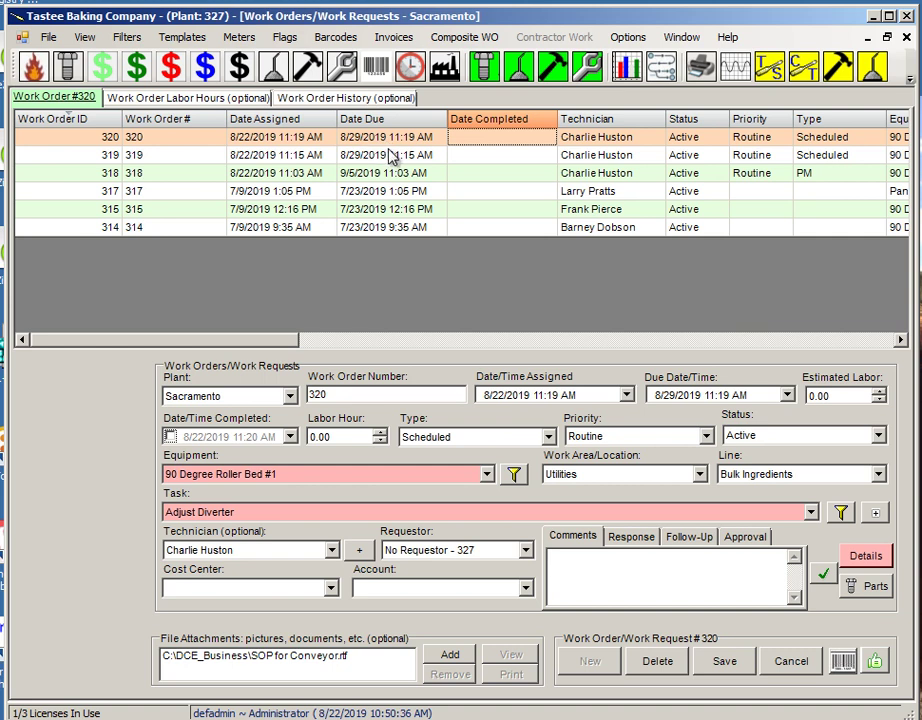
Set the work order meter option to Update Current = (Last-Performed + Interval)
left_click(246, 44)
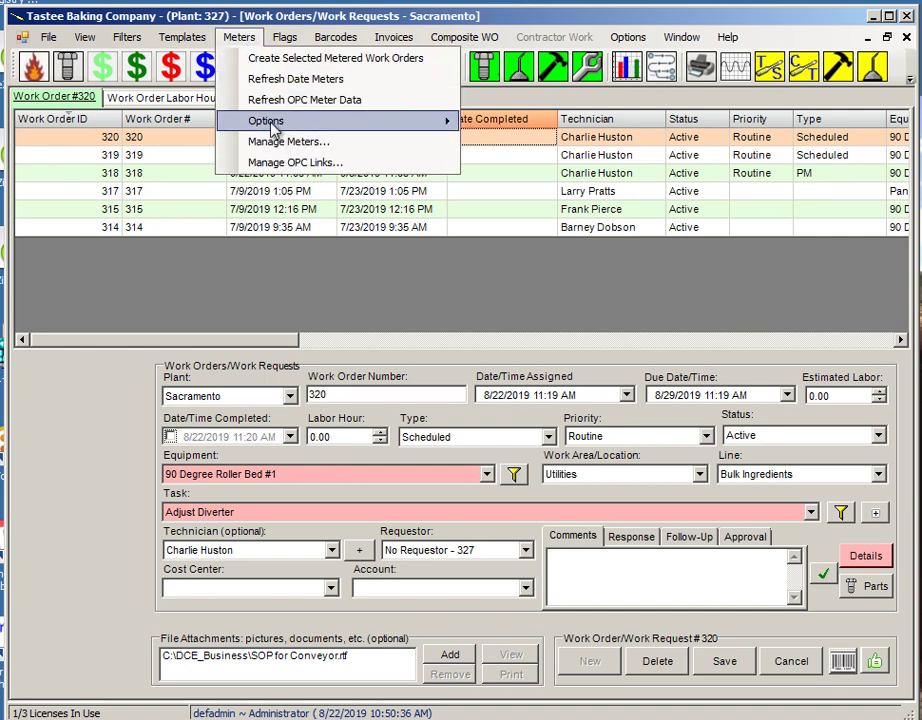
mouse_move(272, 124)
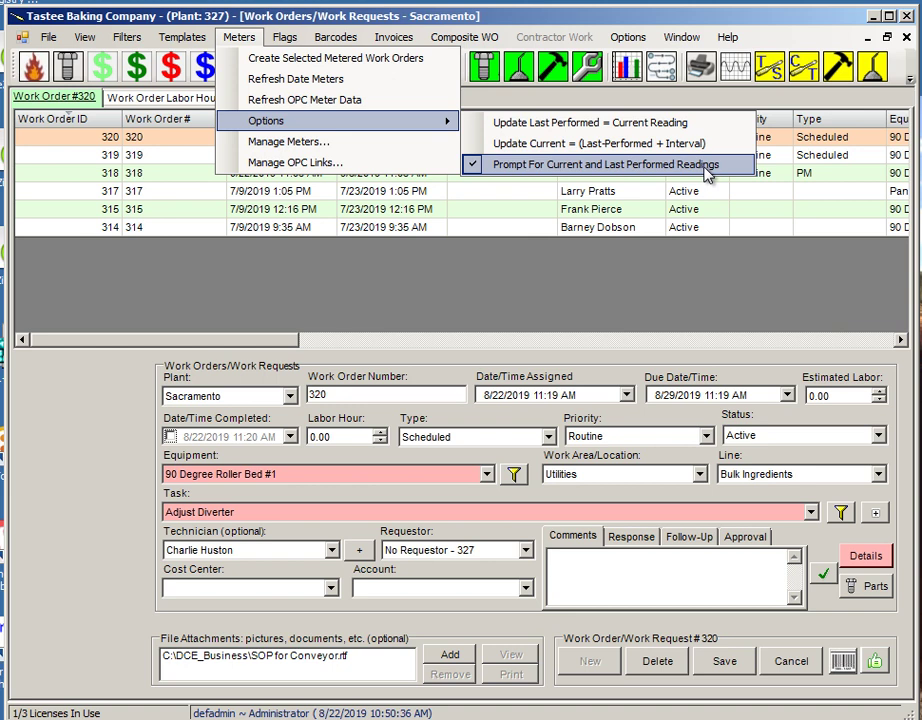
left_click(486, 145)
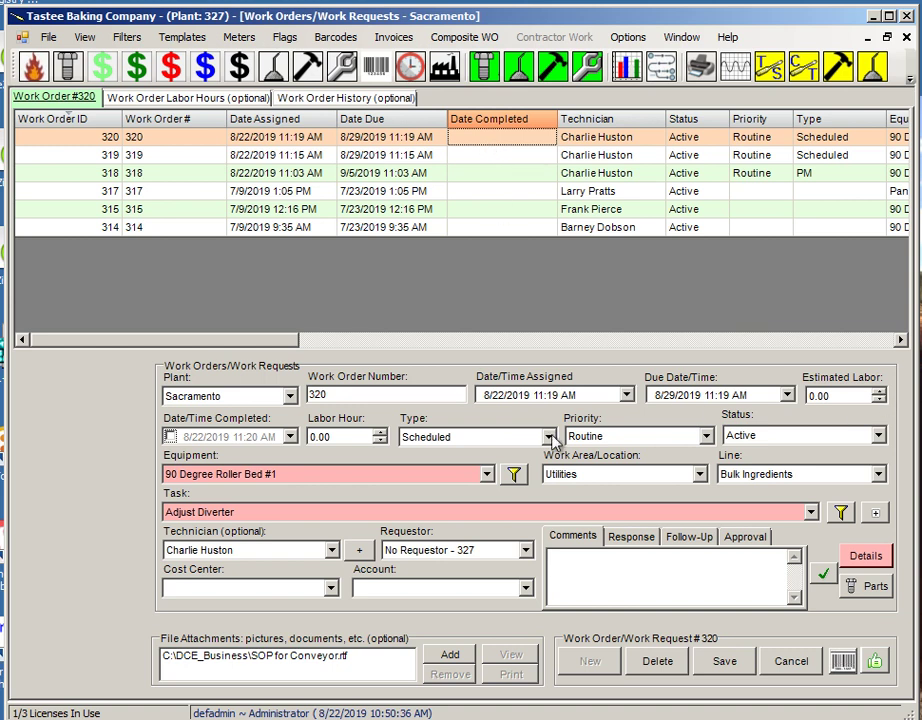
Set the work order's labor hours to 0.40 and its status to Done, and try to save it
left_click(381, 433)
left_click(381, 433)
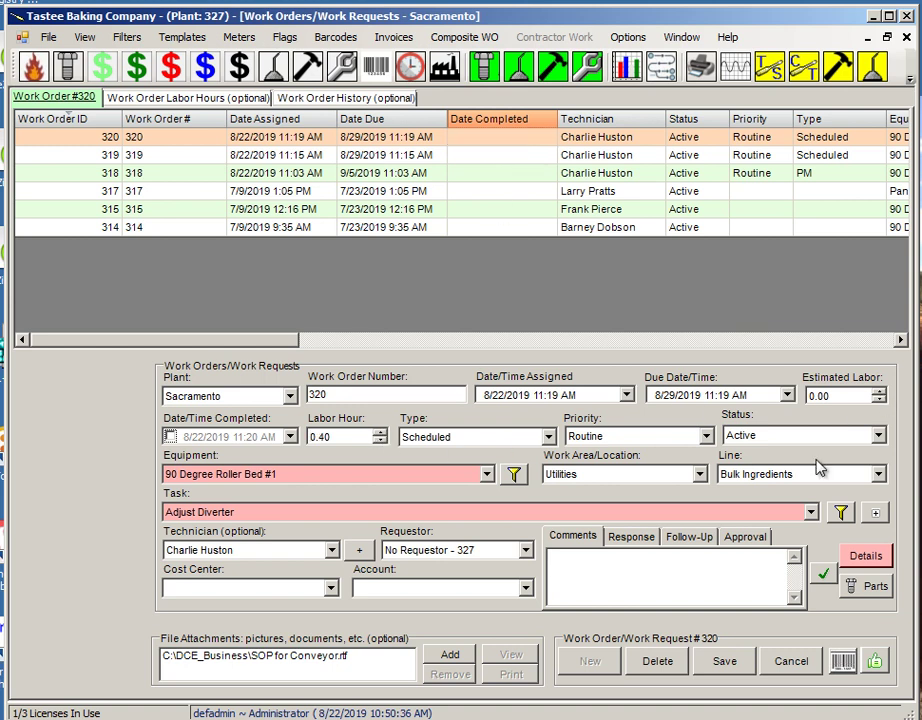
left_click(877, 435)
left_click(845, 493)
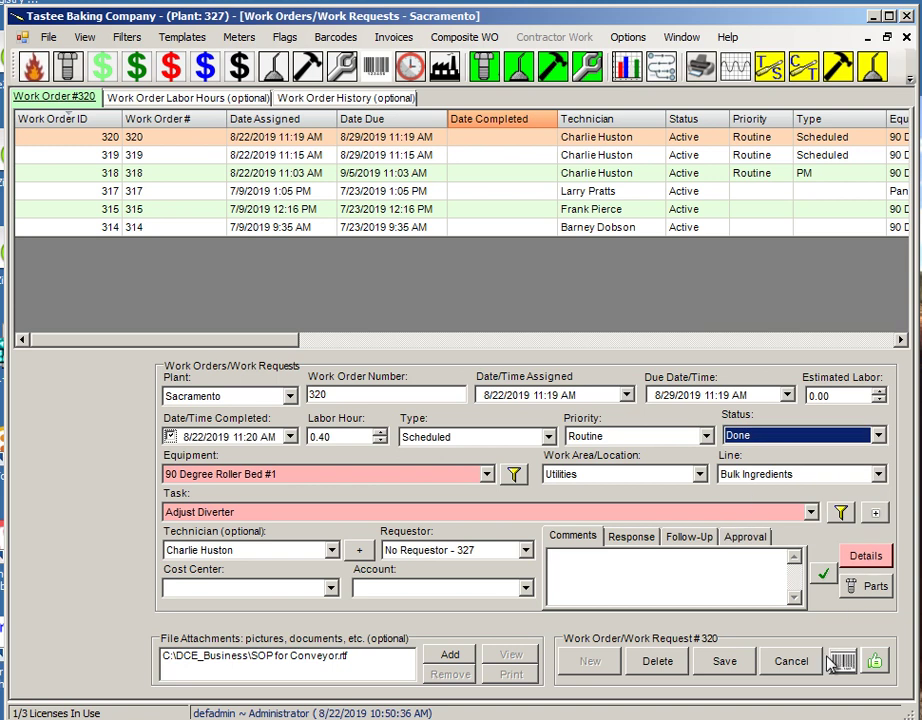
left_click(727, 662)
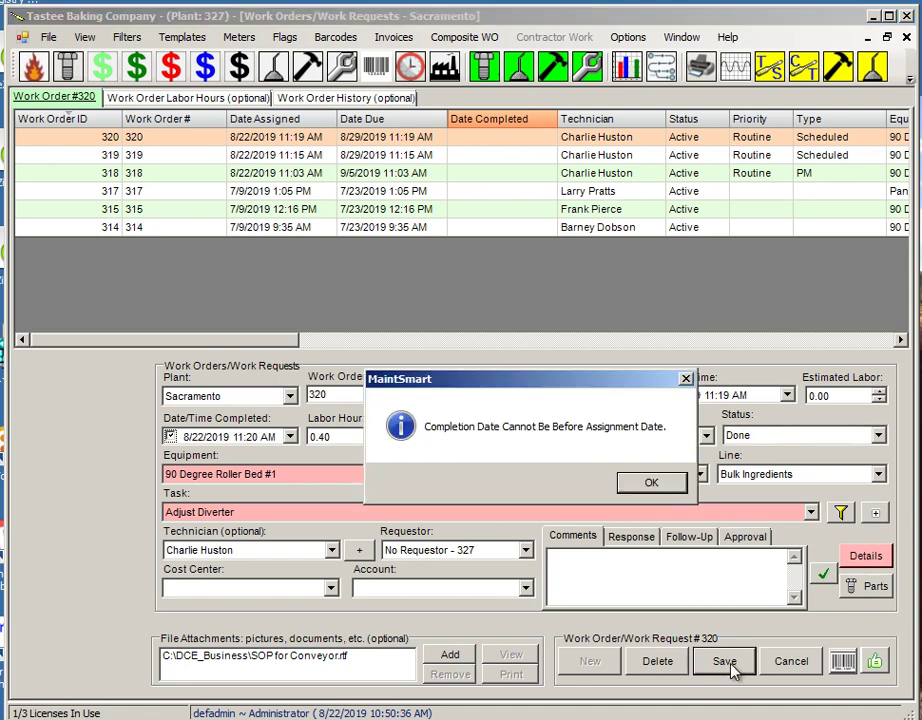
left_click(650, 485)
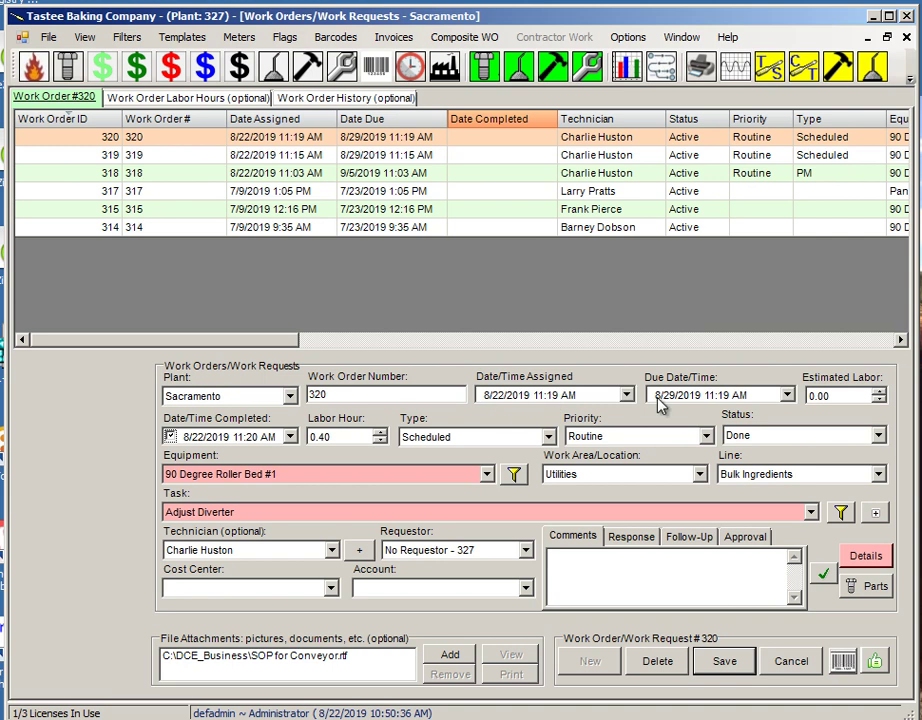
Change the work order's completion and assignment dates to 8/21/2019 and save it
left_click(238, 438)
left_click(198, 438)
key("Down")
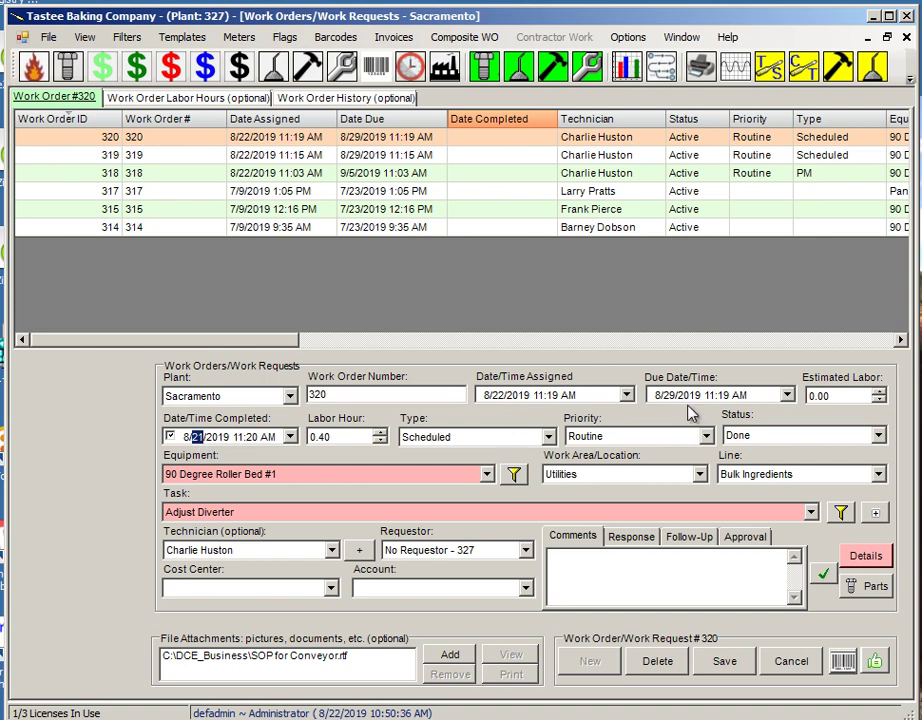
left_click(497, 396)
key("Down")
left_click(720, 662)
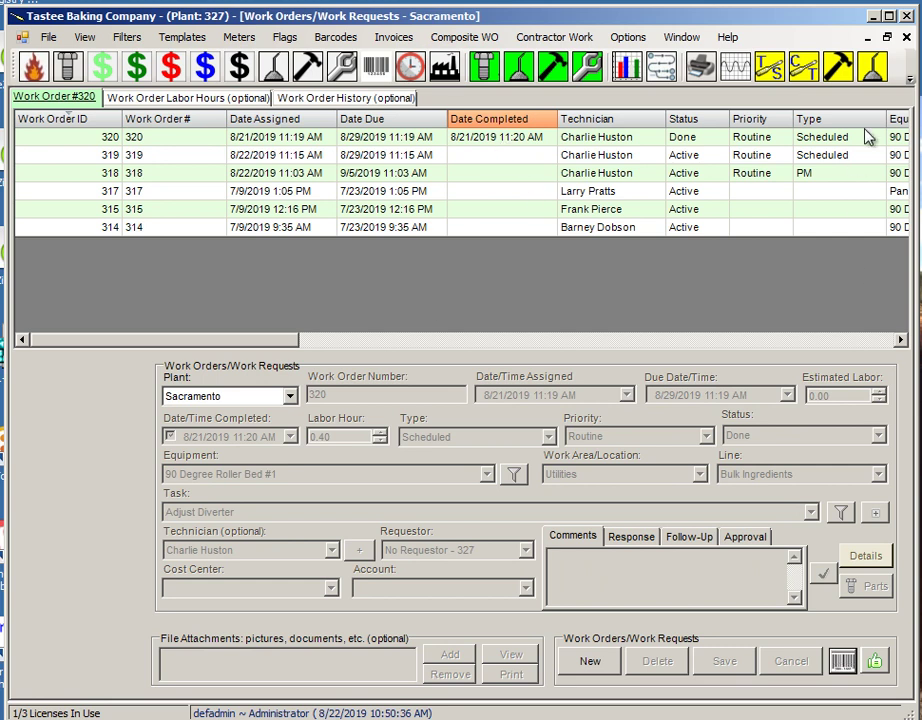
Close the work orders, return to the meter readings and open the 10 Cuts reading of 90 Degree Roller Bed #1 for editing
left_click(906, 37)
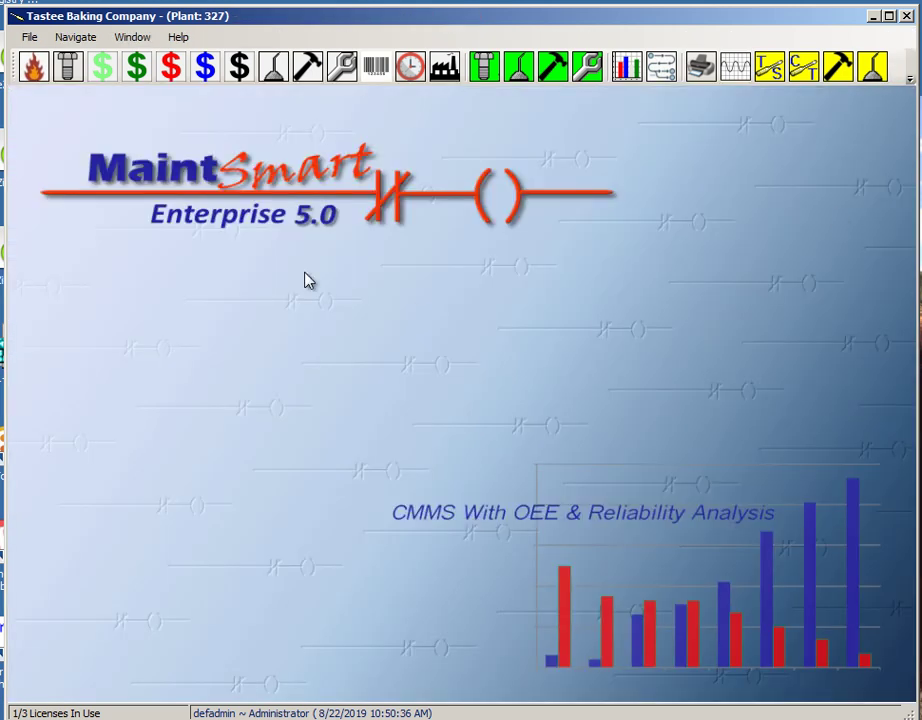
left_click(735, 68)
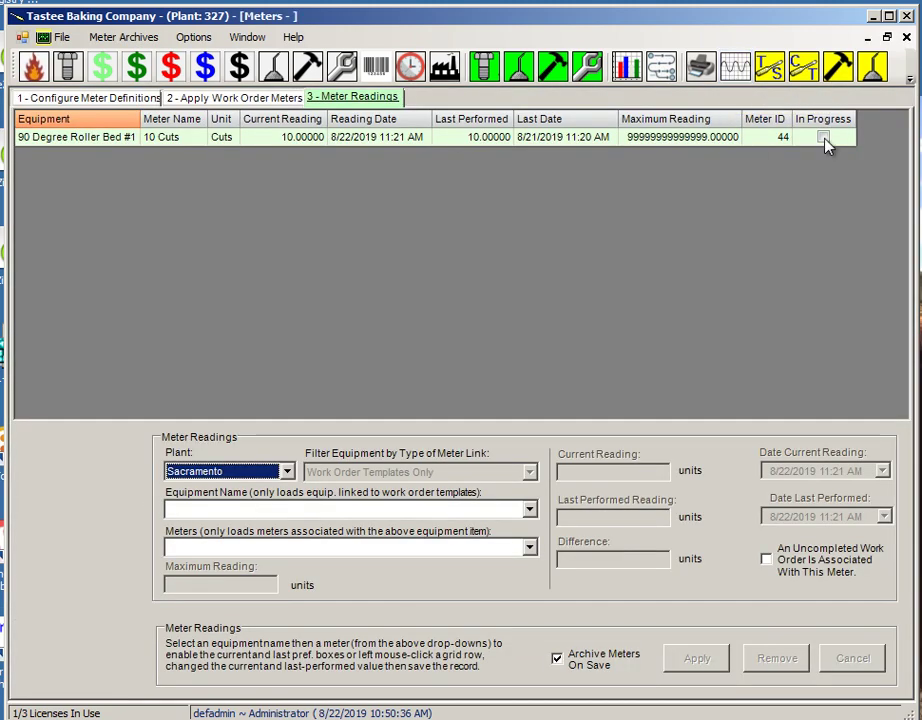
left_click(287, 146)
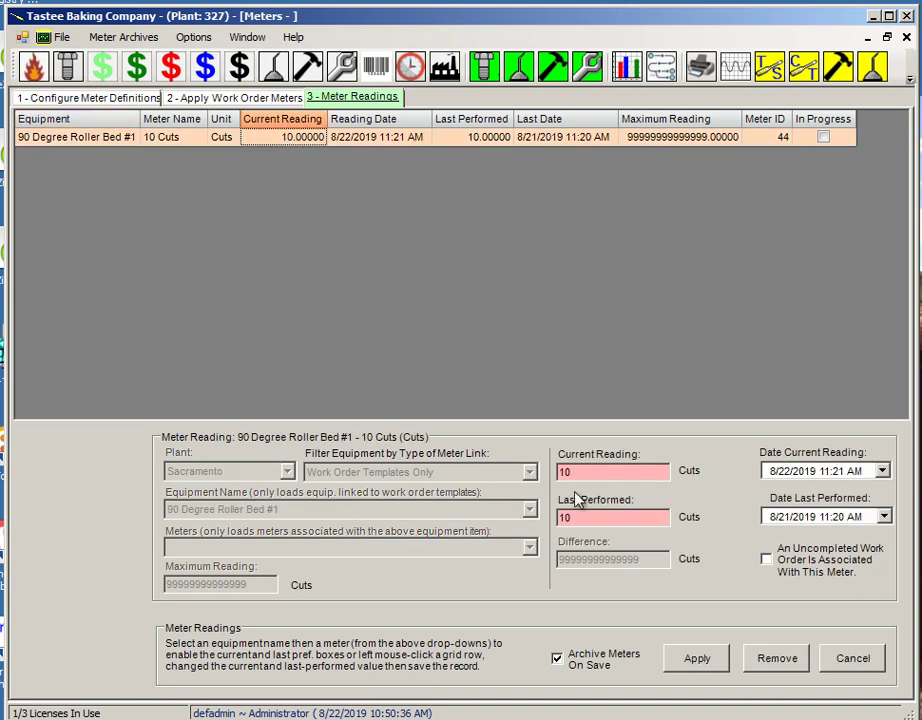